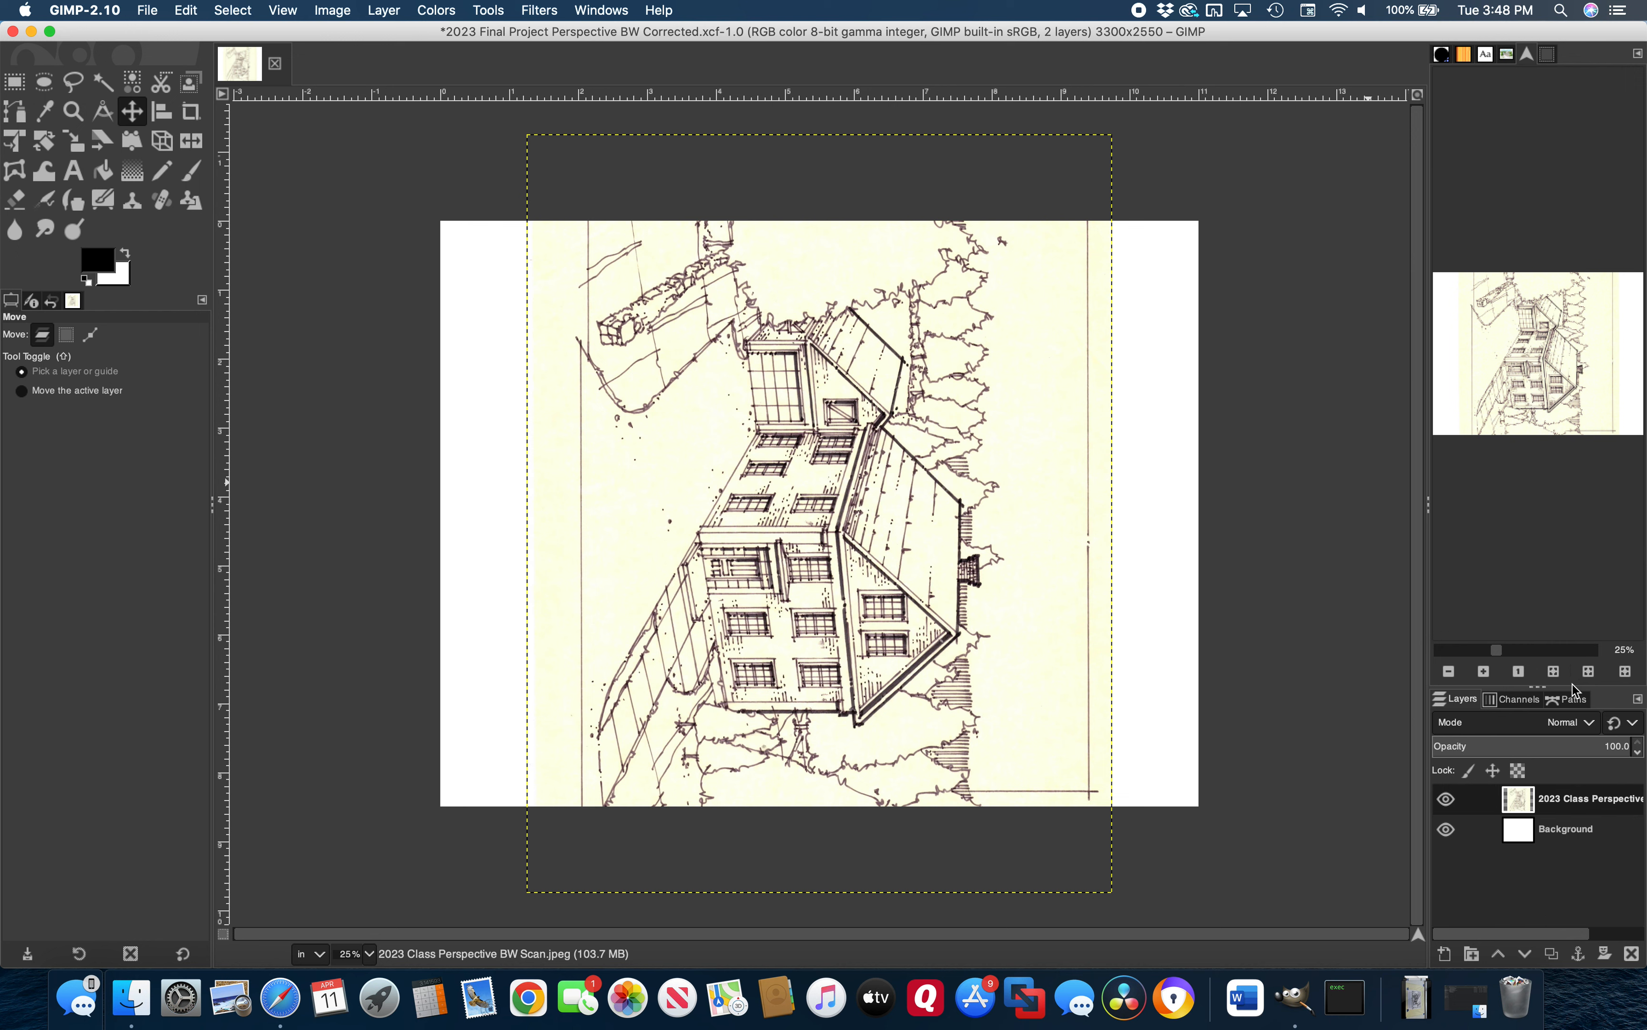
Raise the divider between the Navigation and Layers docks to enlarge the Layers list
drag(1573, 685, 1555, 438)
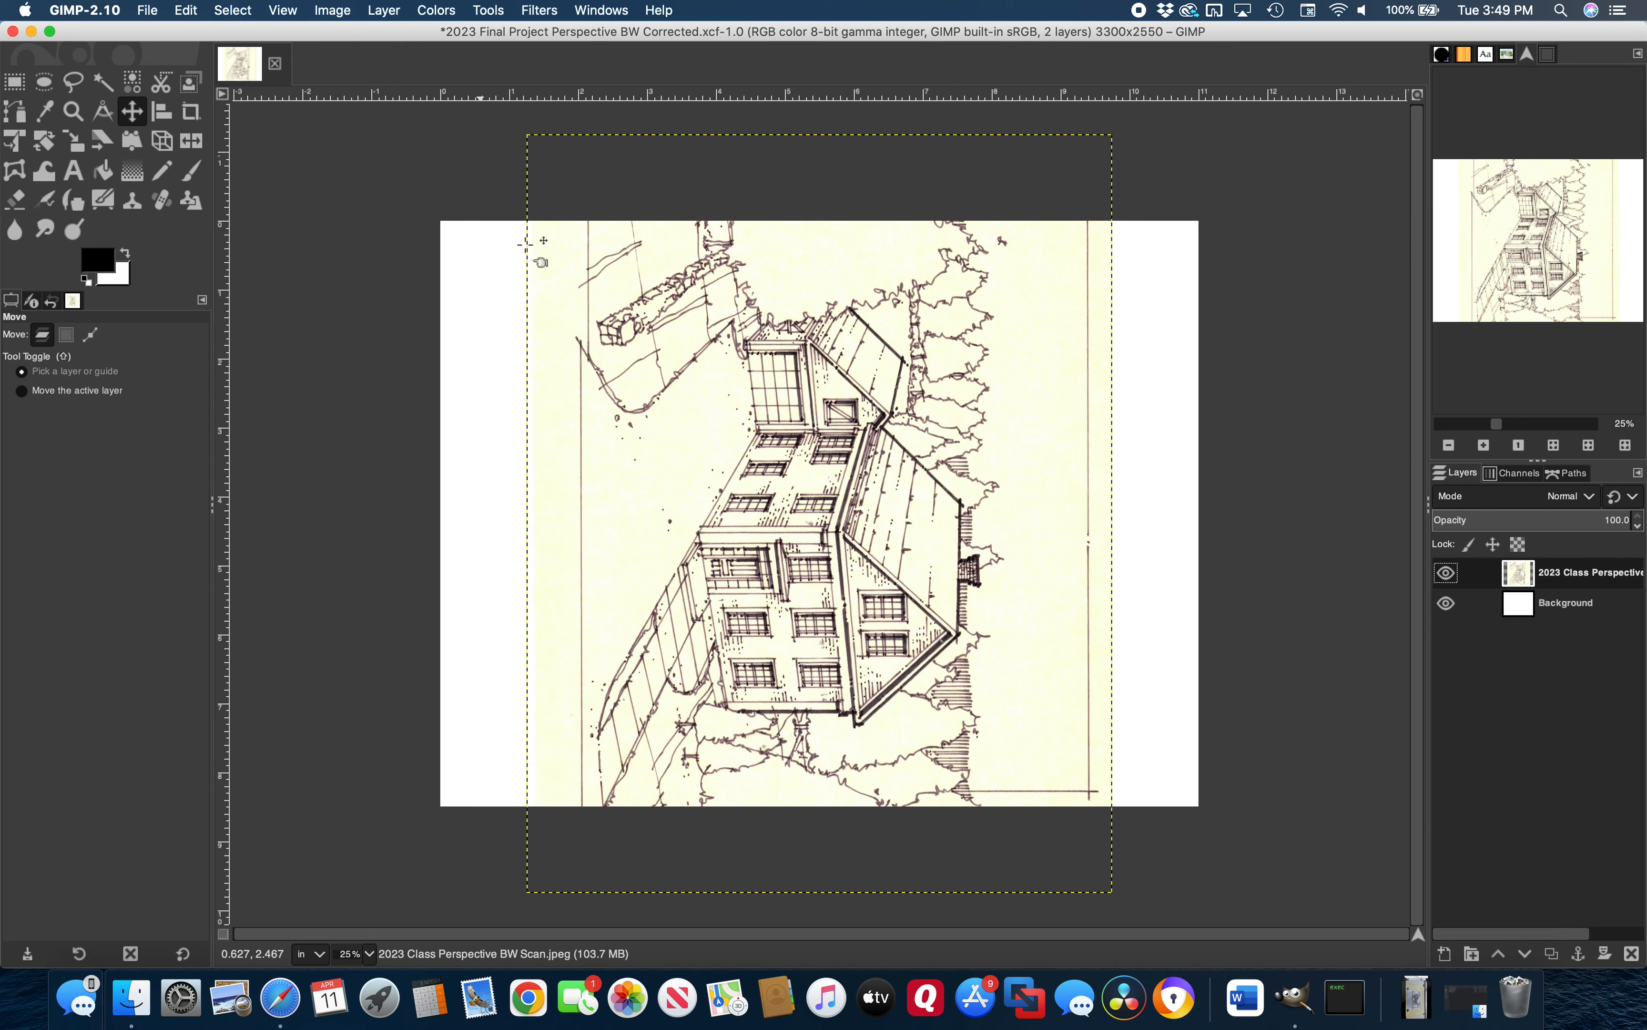
Rotate the scan layer by -90° so the house stands upright, leaving no guides
click(488, 10)
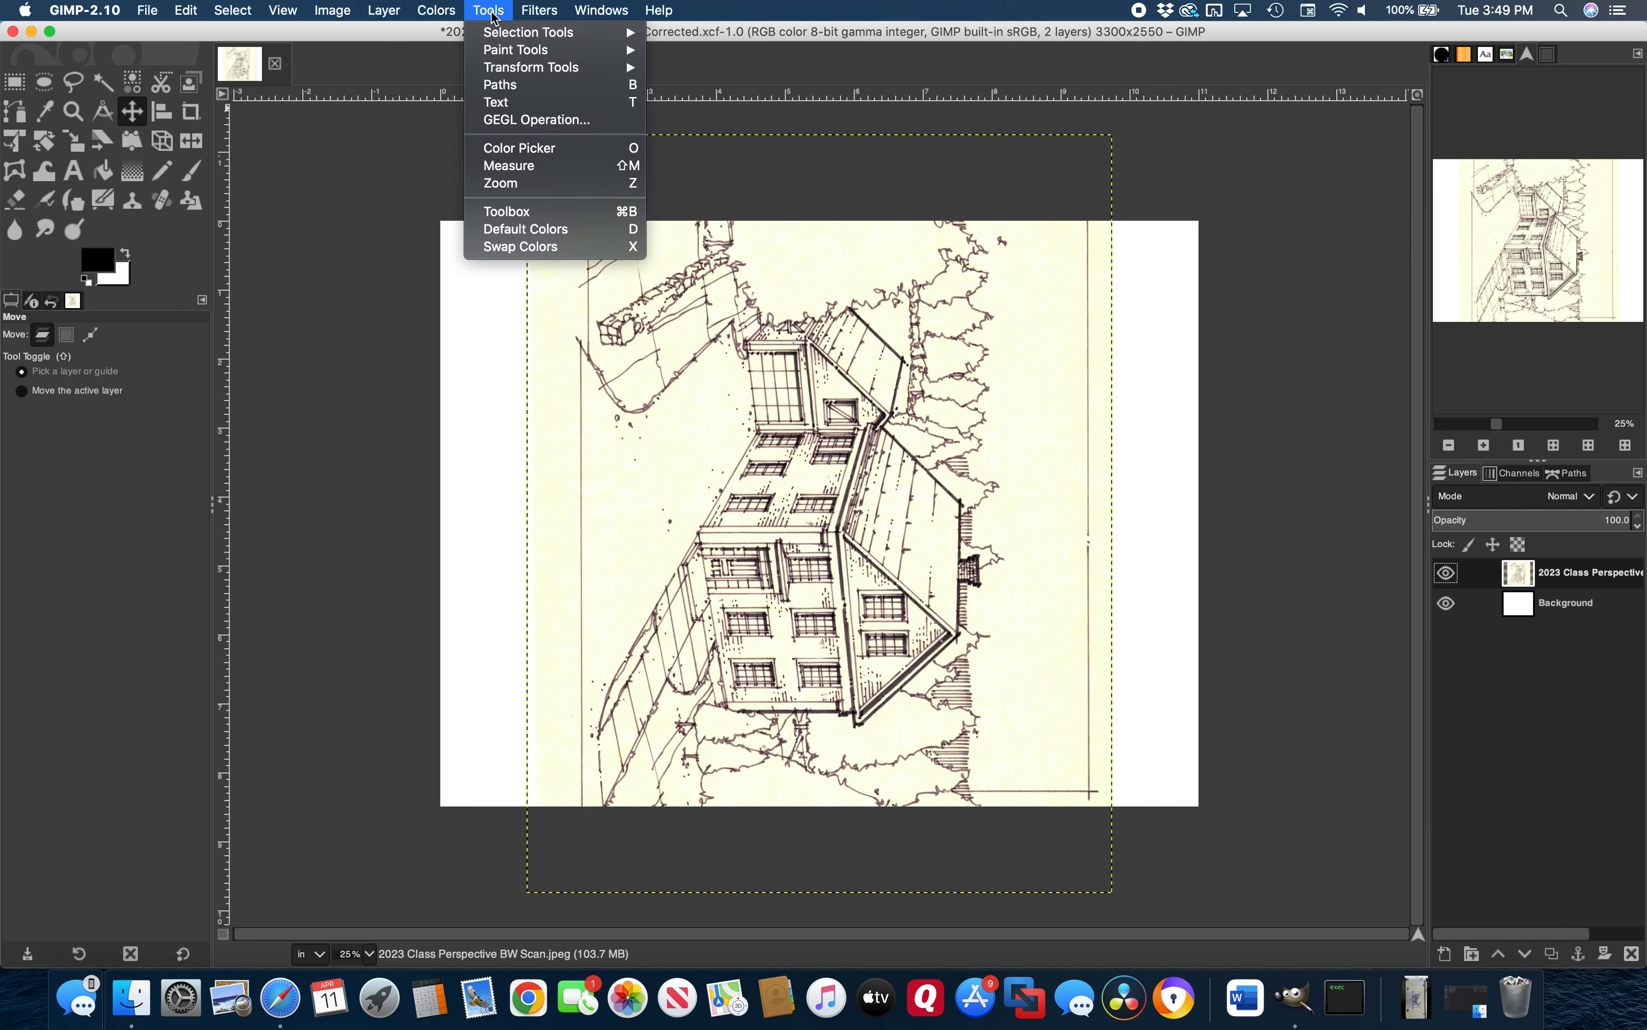
mouse_move(501, 71)
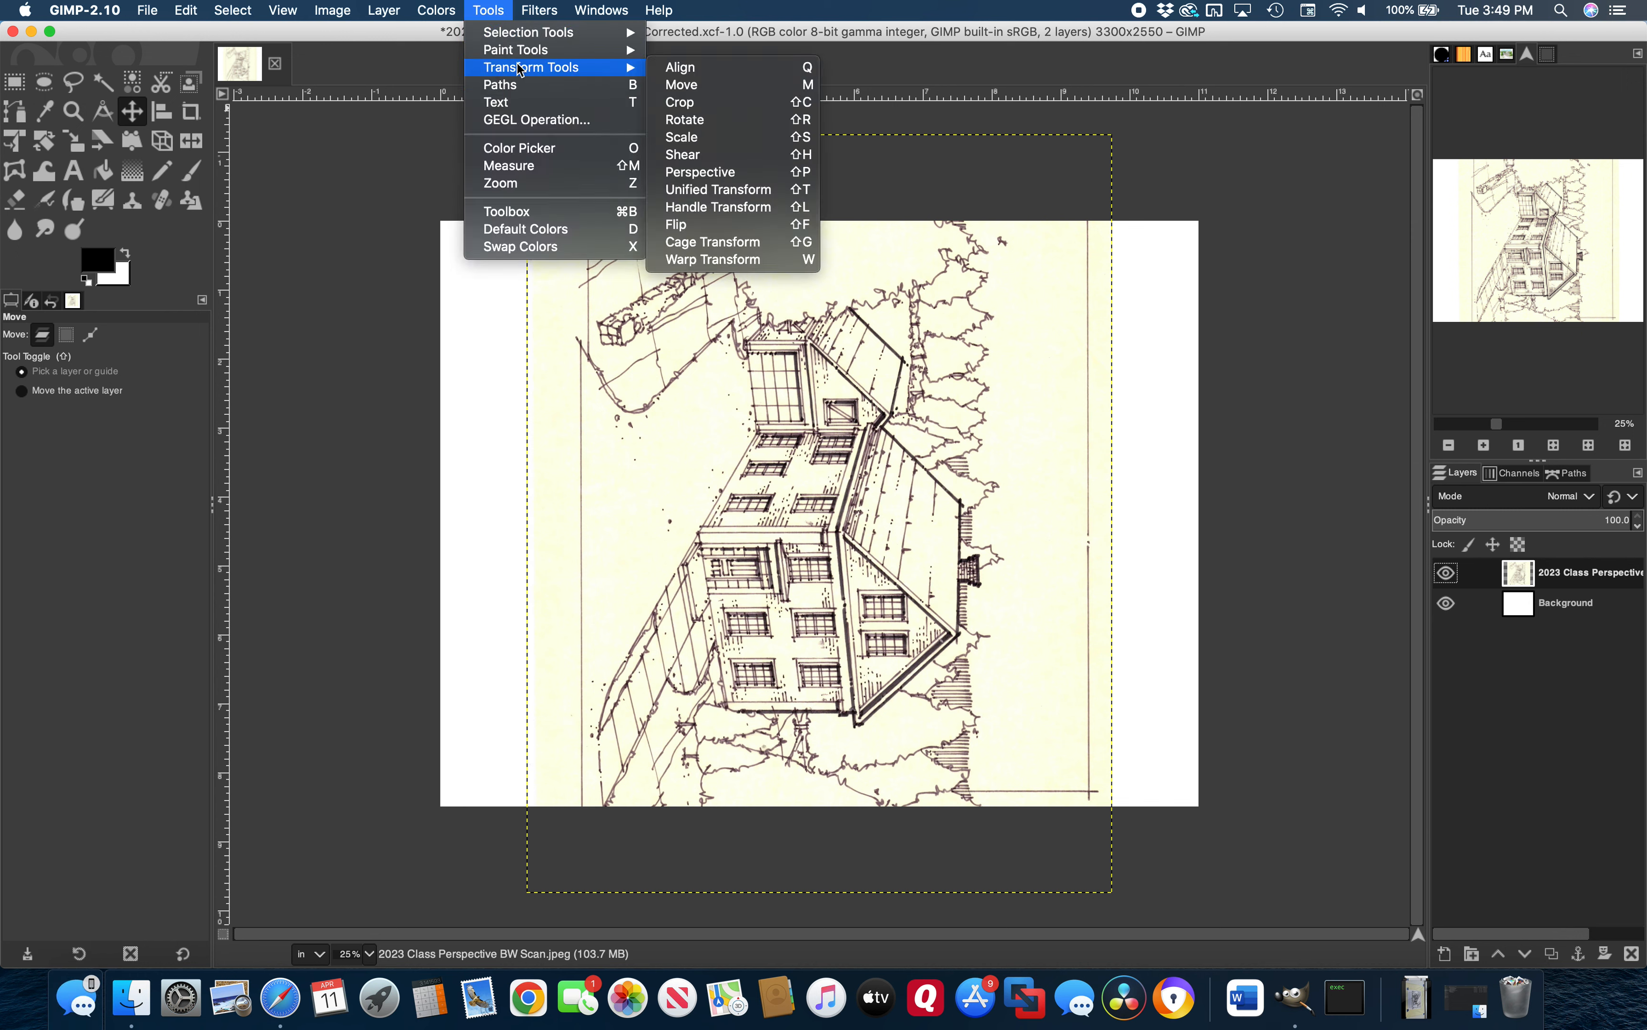
click(689, 119)
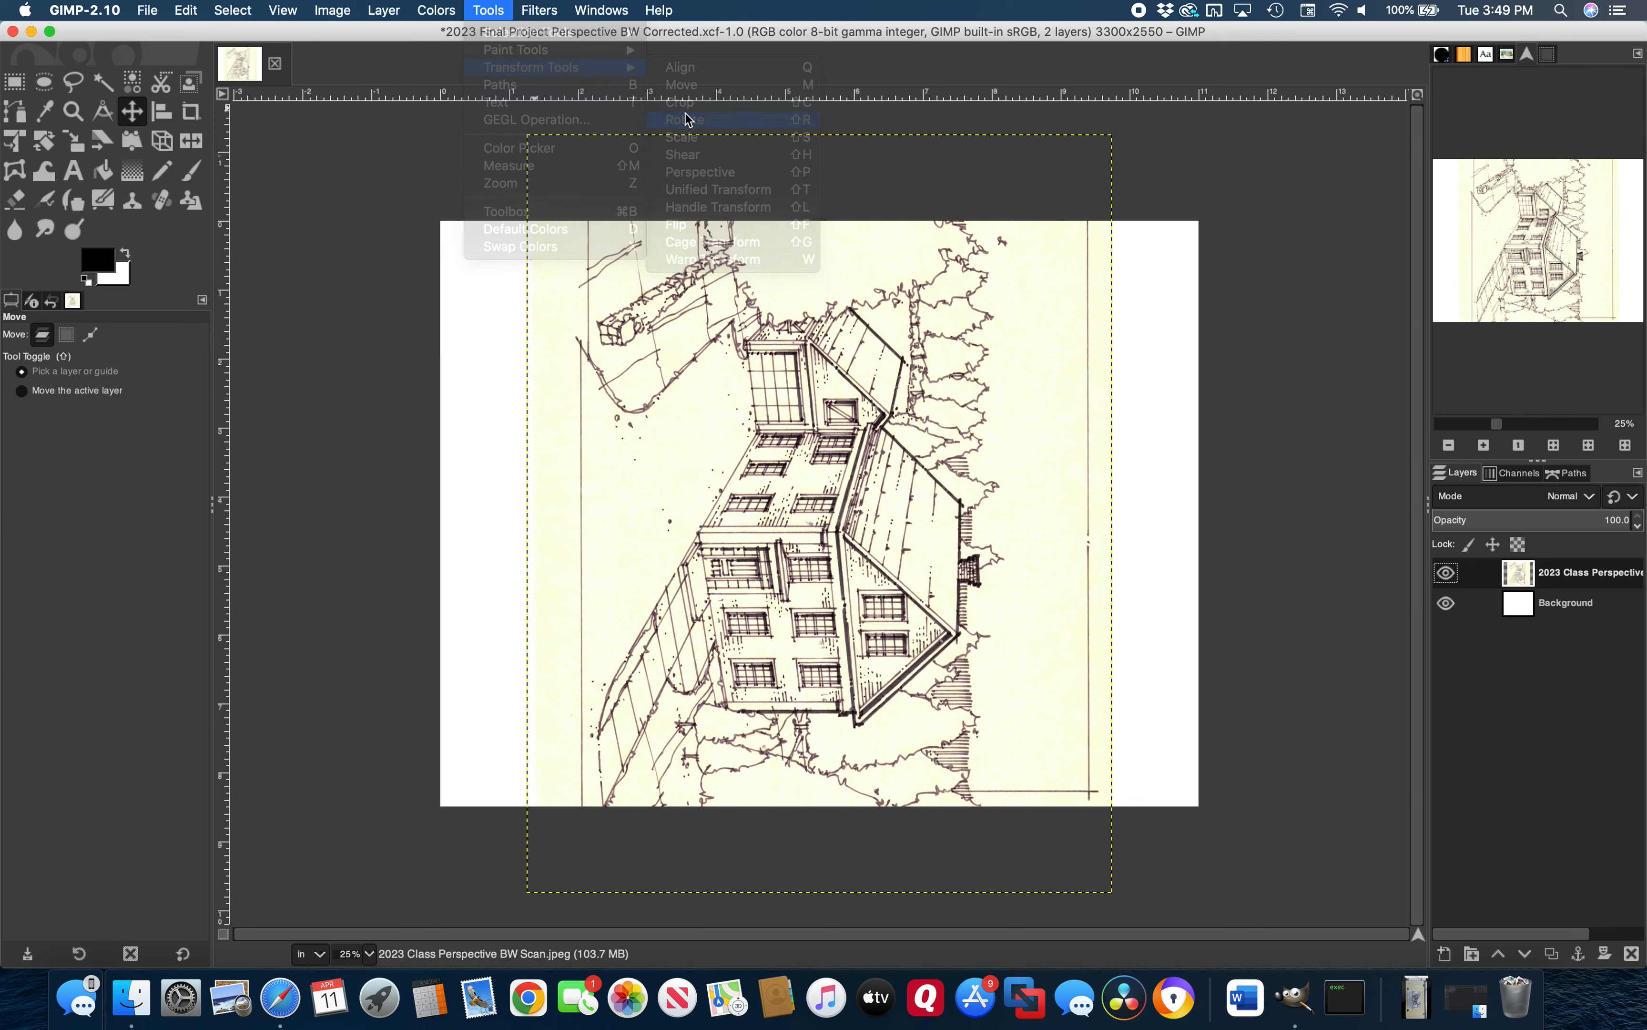
click(685, 114)
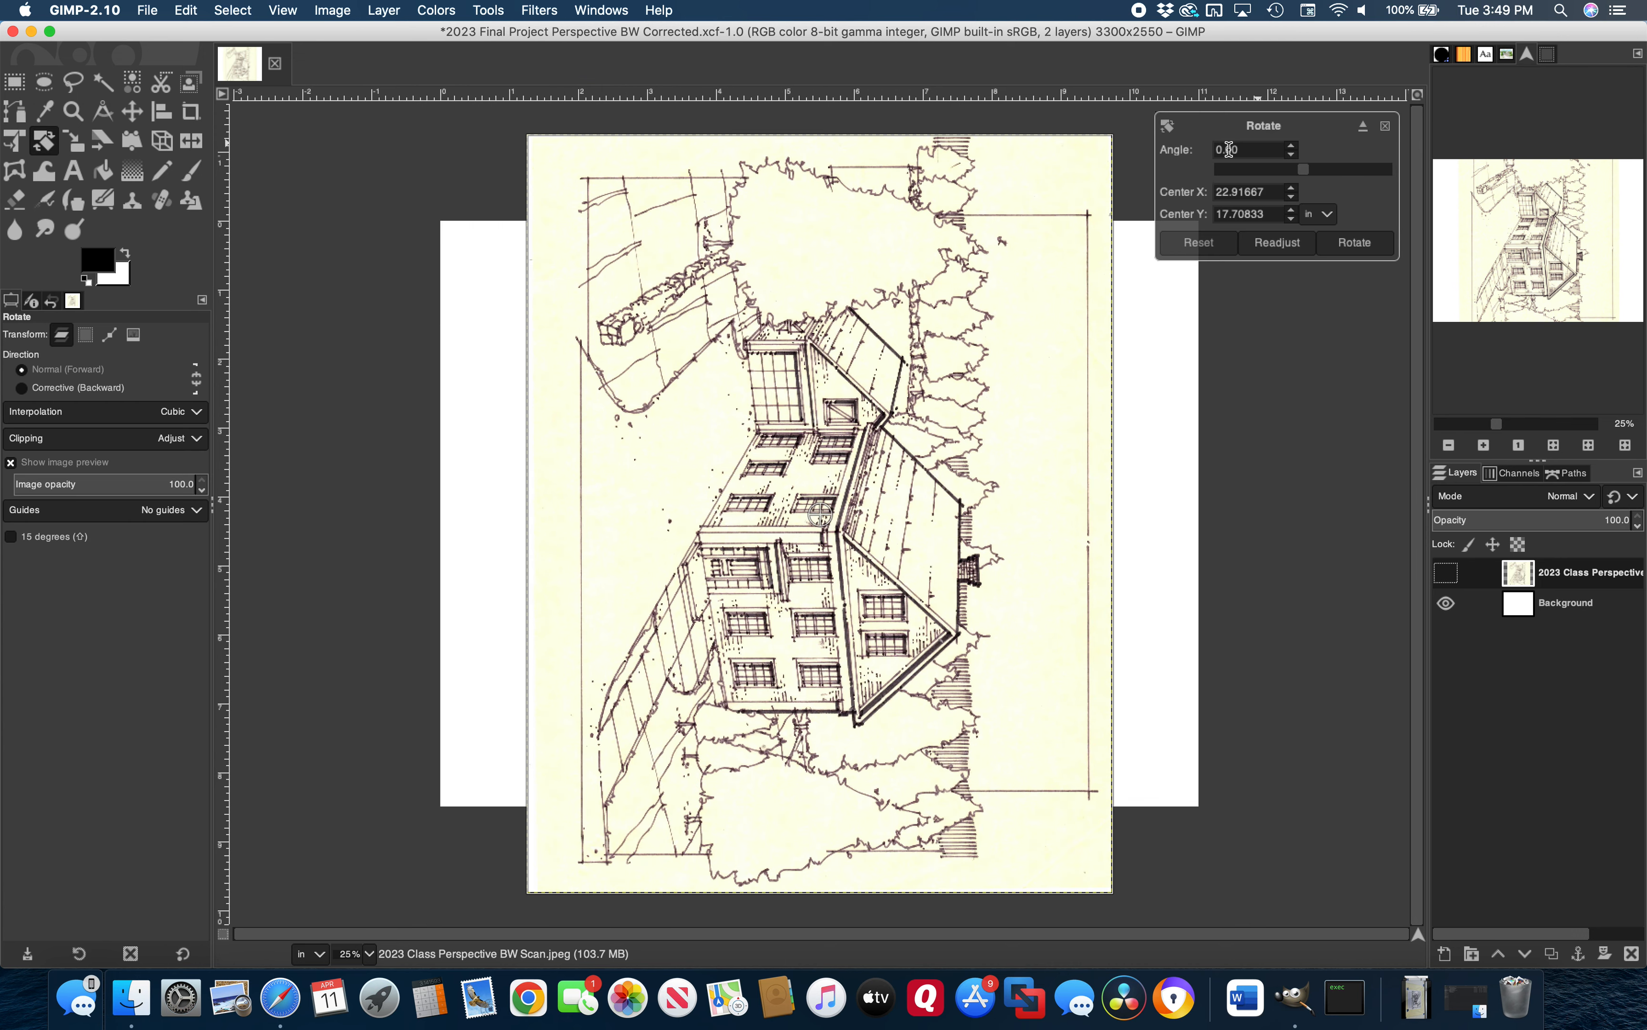
double_click(1245, 150)
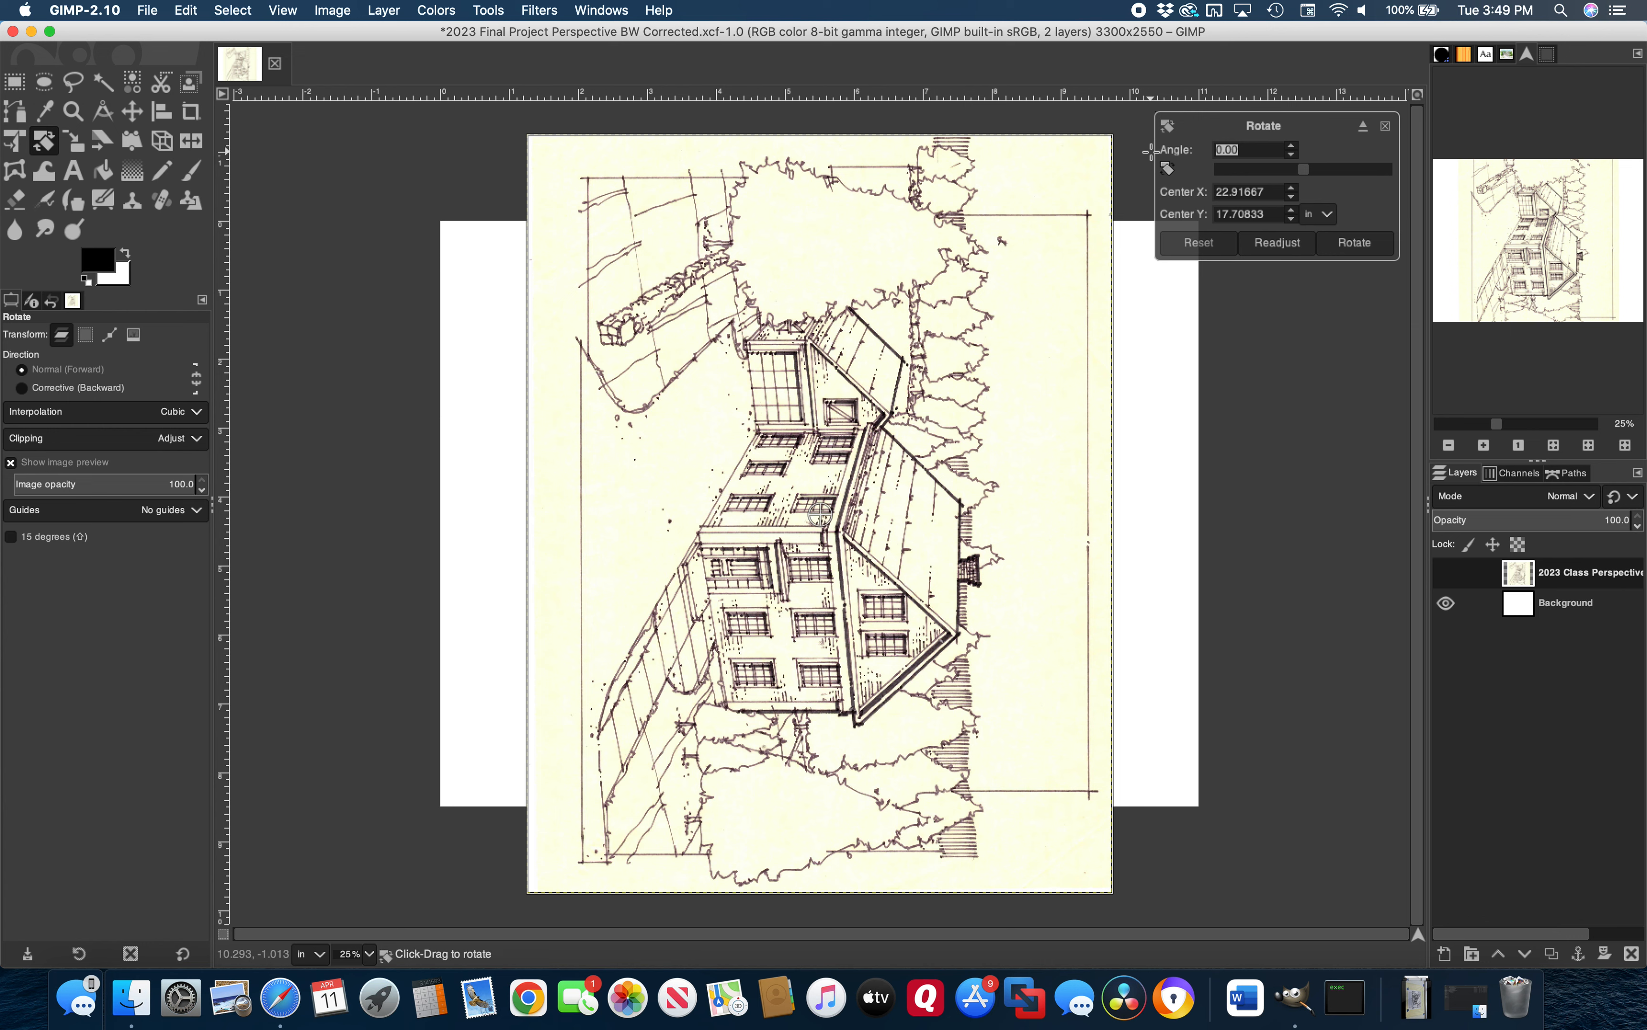
text(-90)
click(1349, 245)
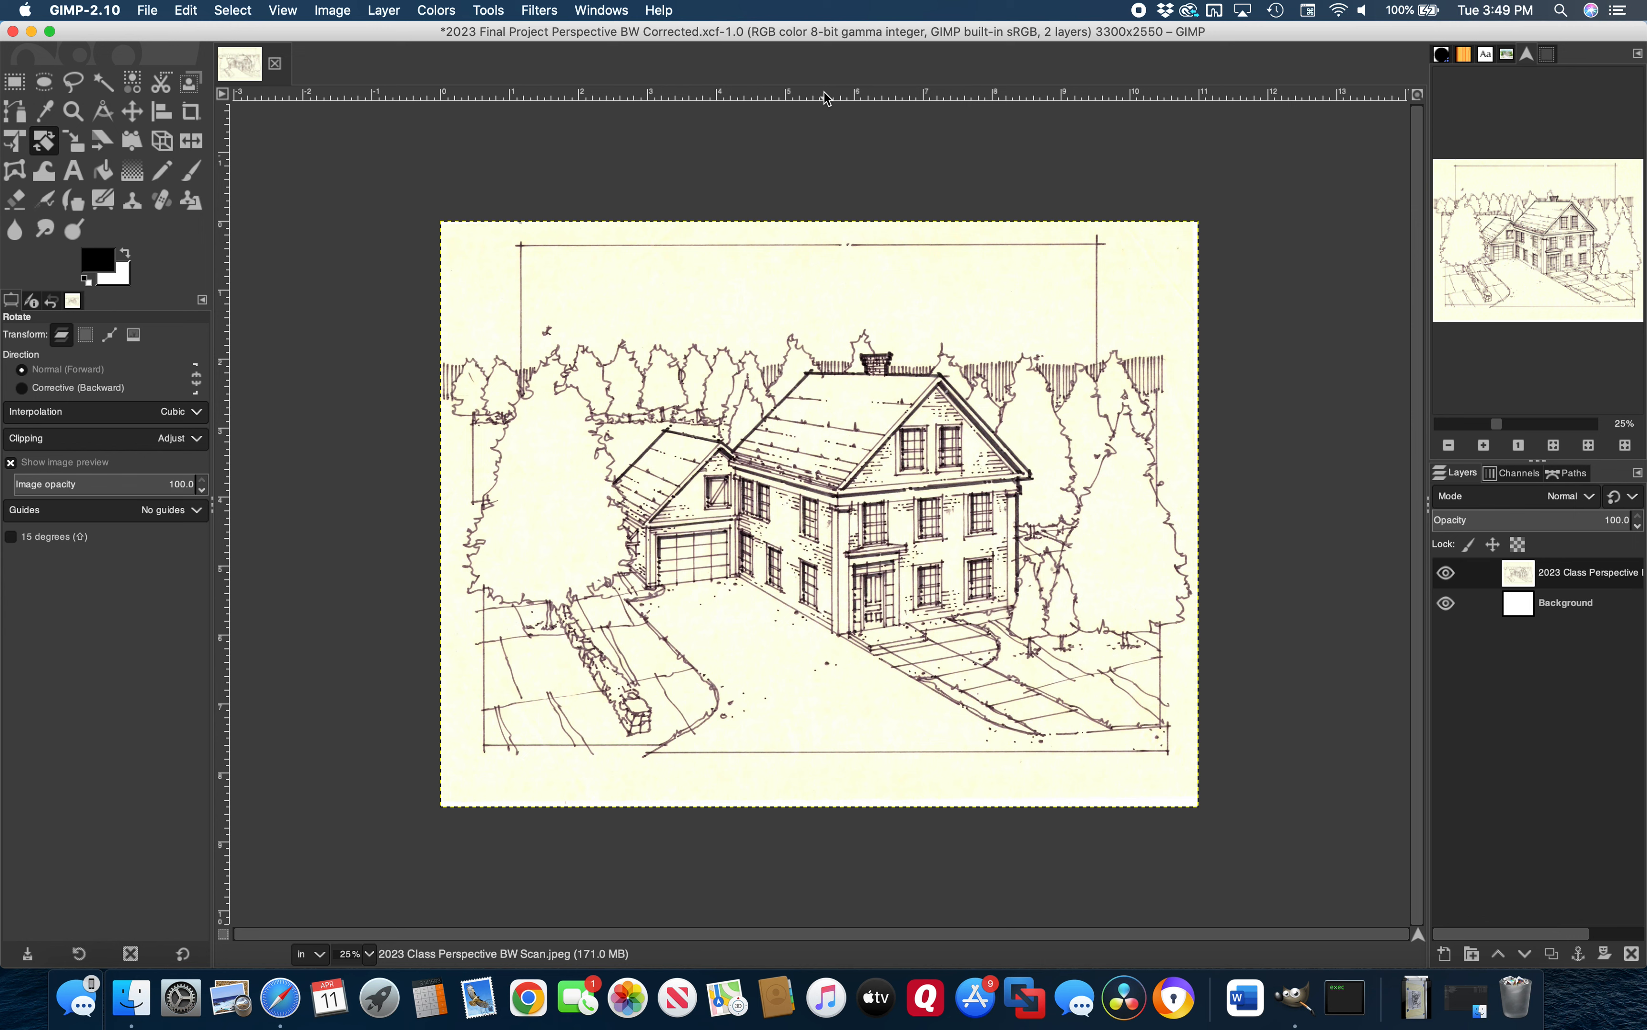
mouse_move(824, 91)
mouse_down()
mouse_move(797, 237)
mouse_move(797, 758)
mouse_move(802, 99)
mouse_up()
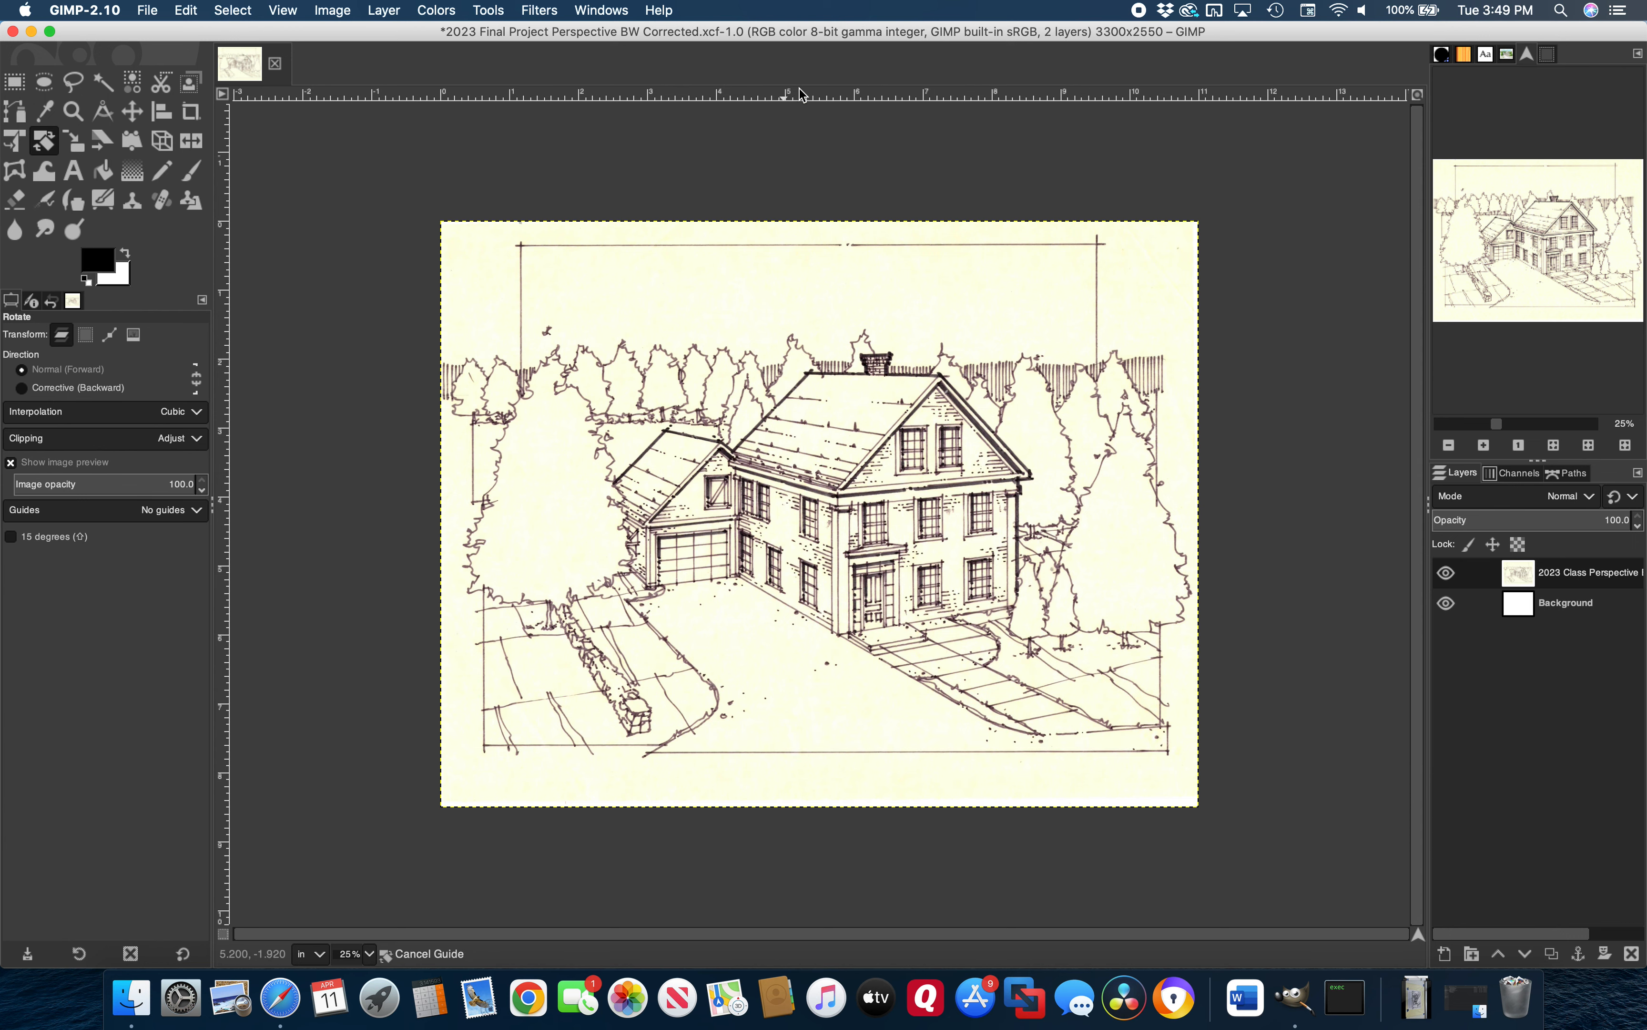
drag(802, 95, 802, 95)
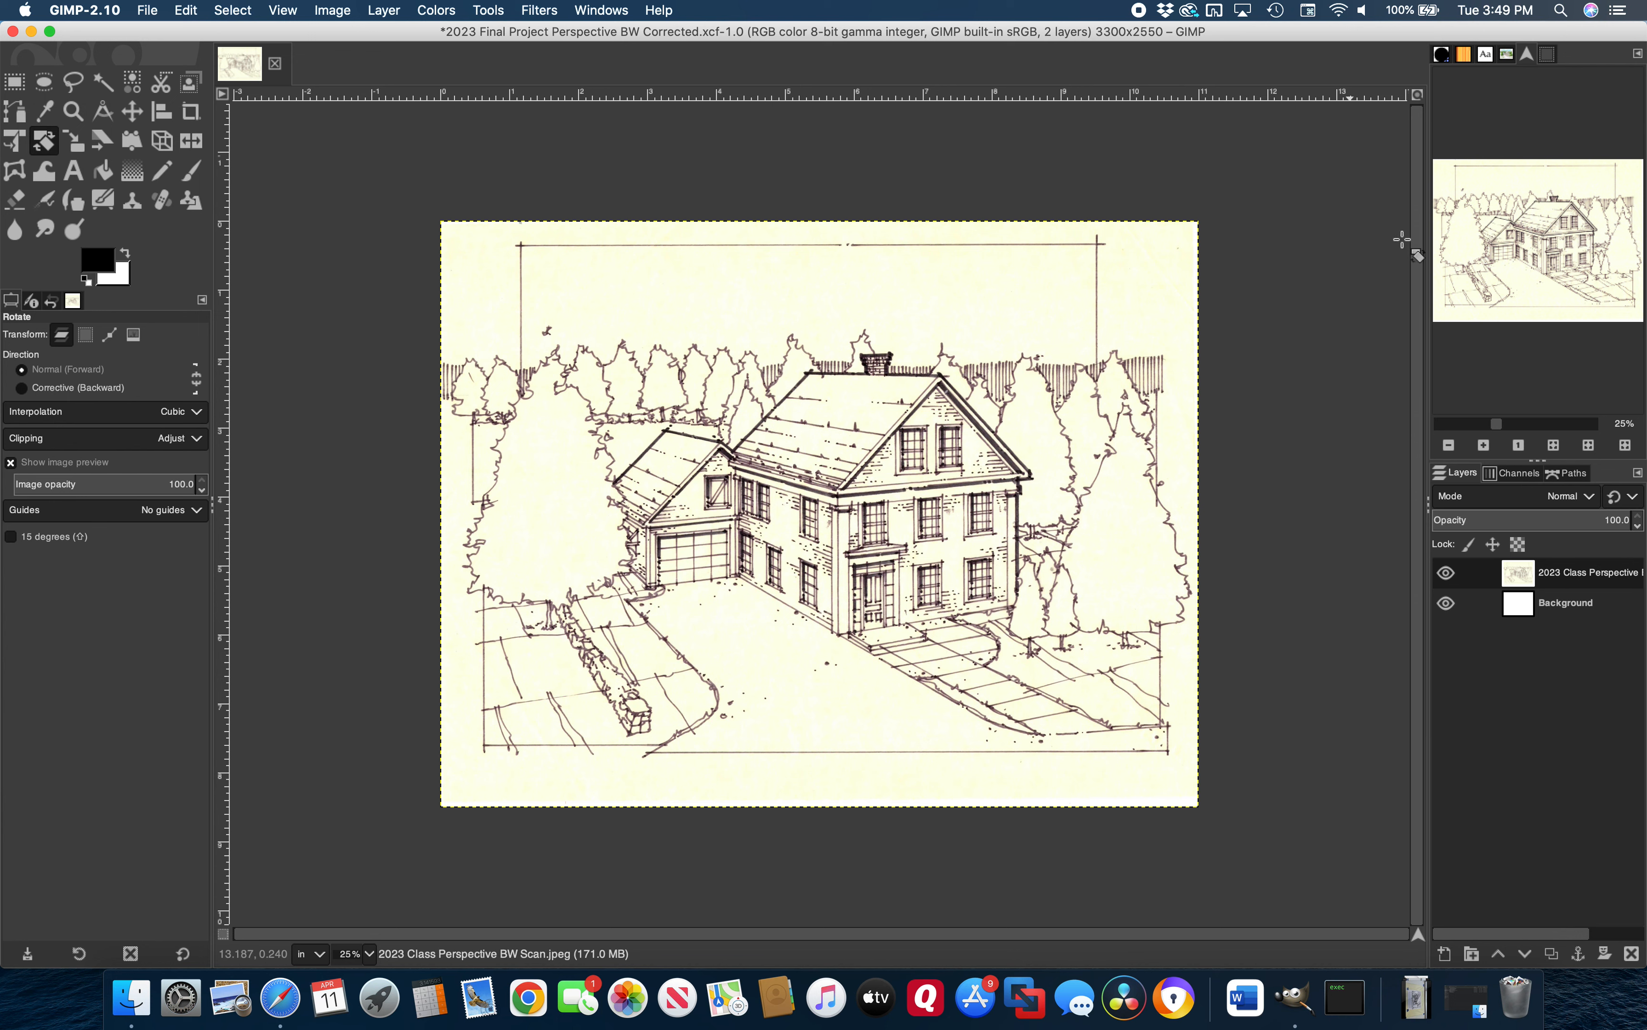
Rotate the scan layer by 1.40° with the Rotate tool
click(502, 16)
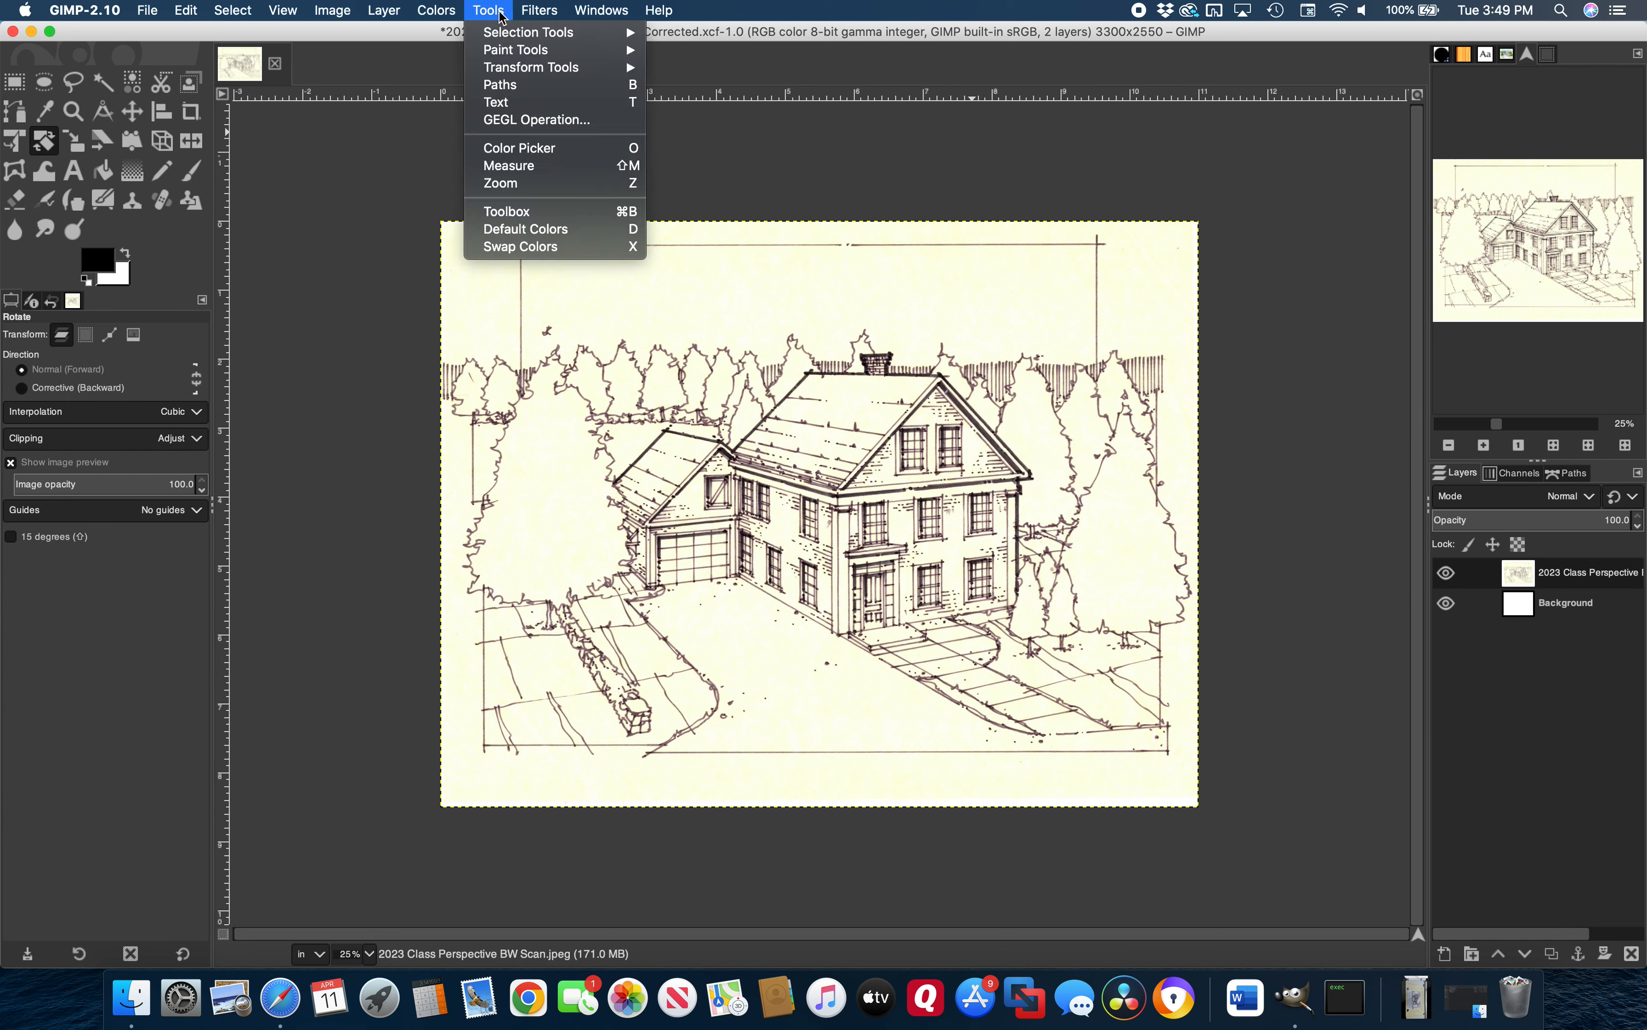
mouse_move(610, 68)
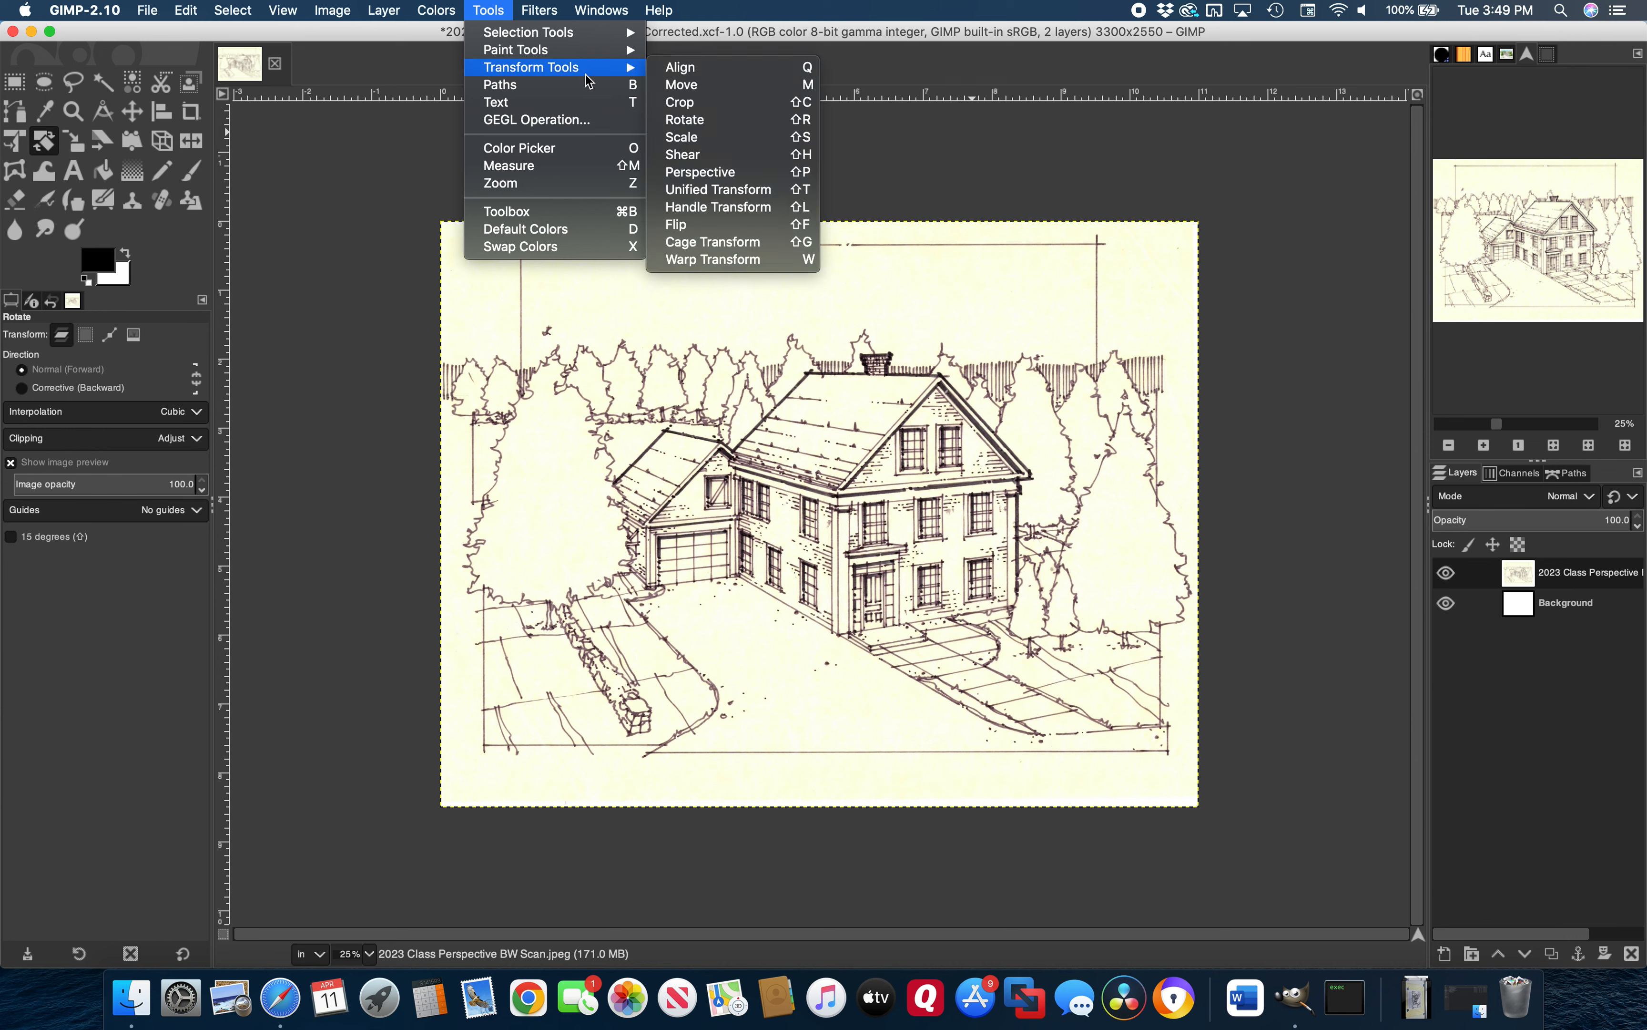
click(689, 129)
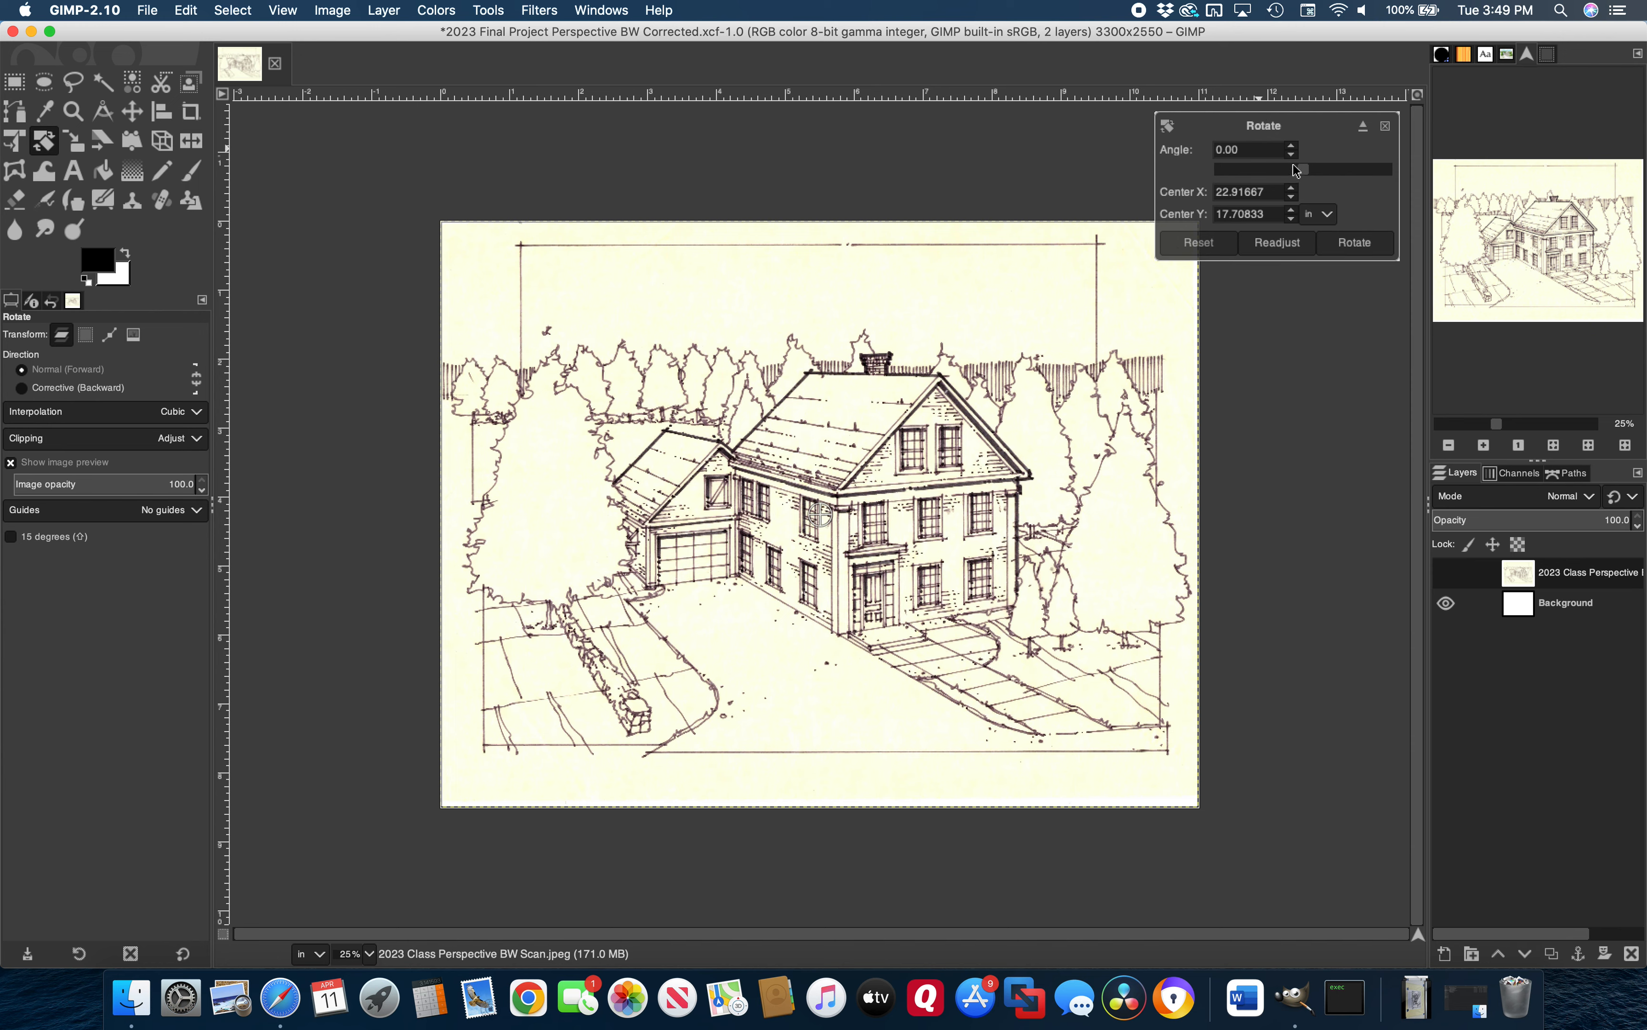
click(1293, 148)
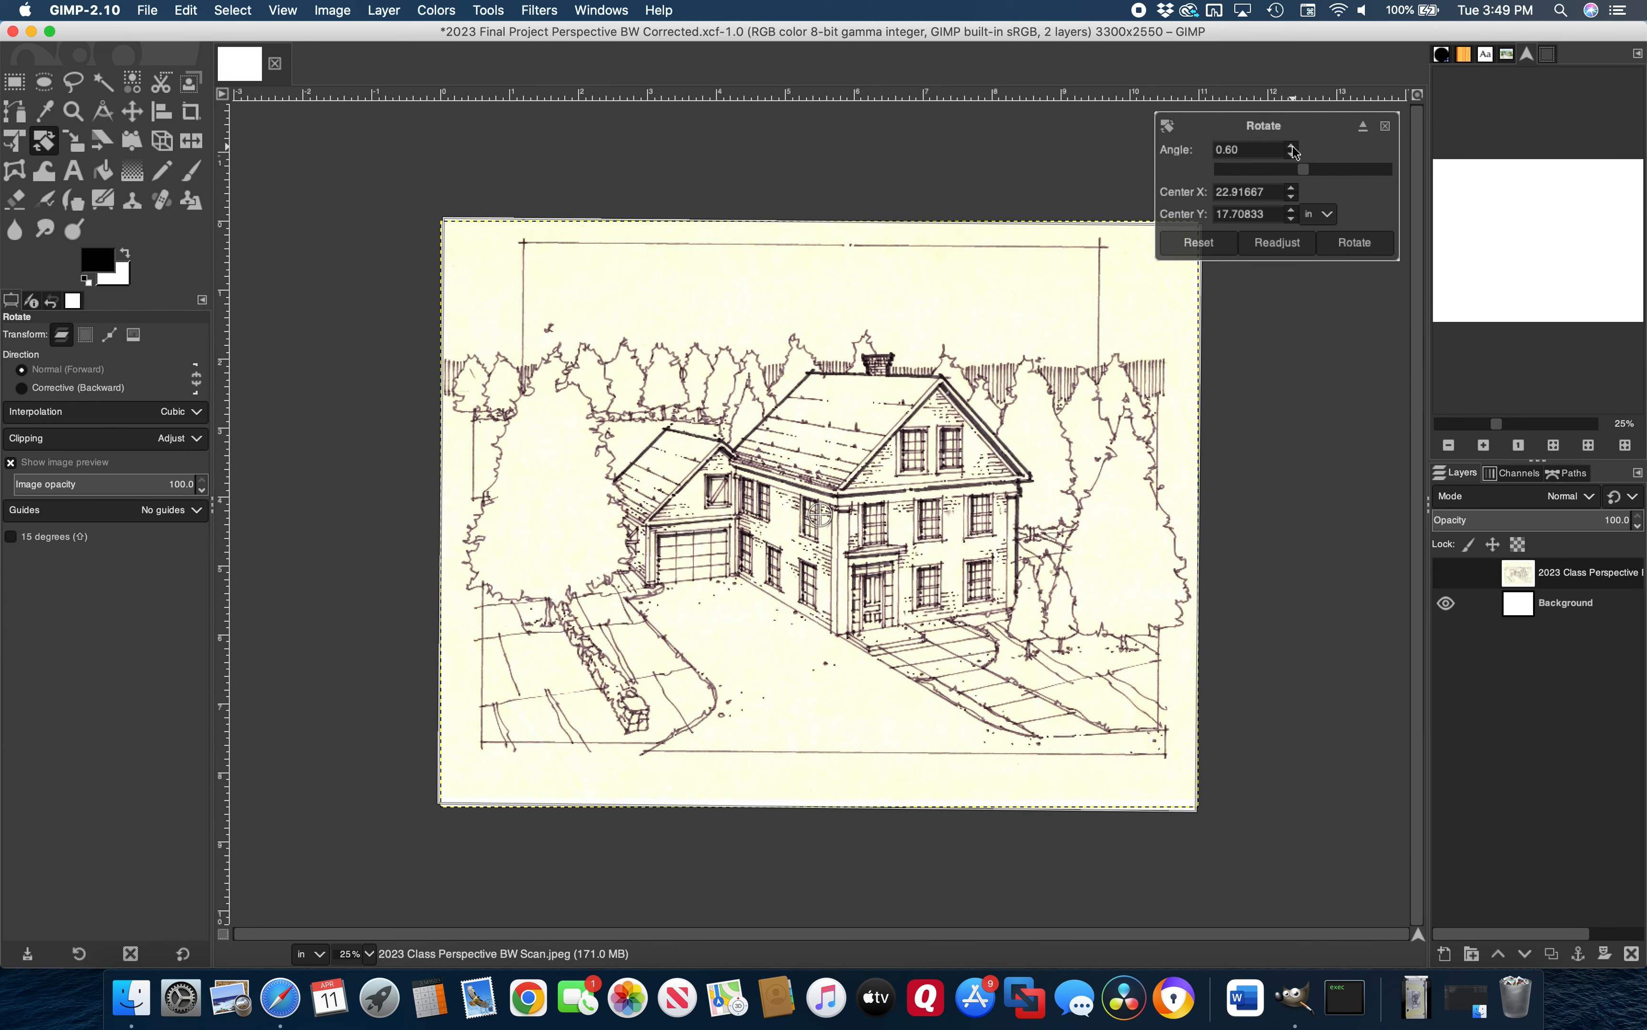
click(1293, 147)
click(1292, 148)
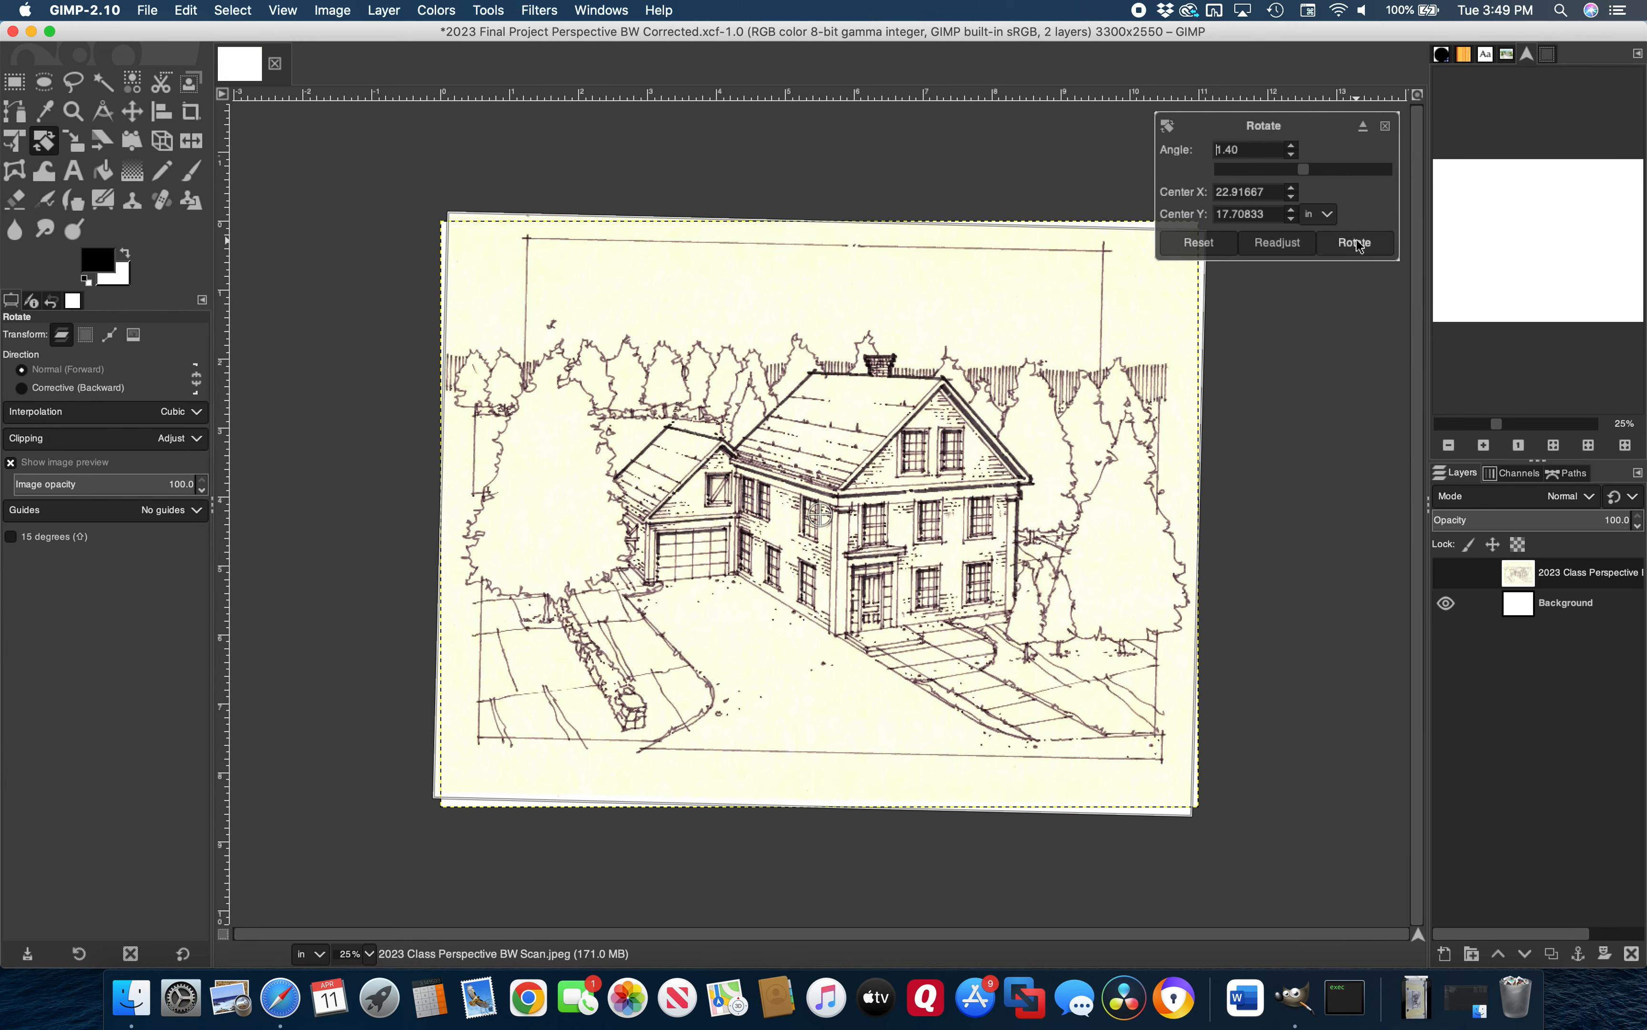
key(Return)
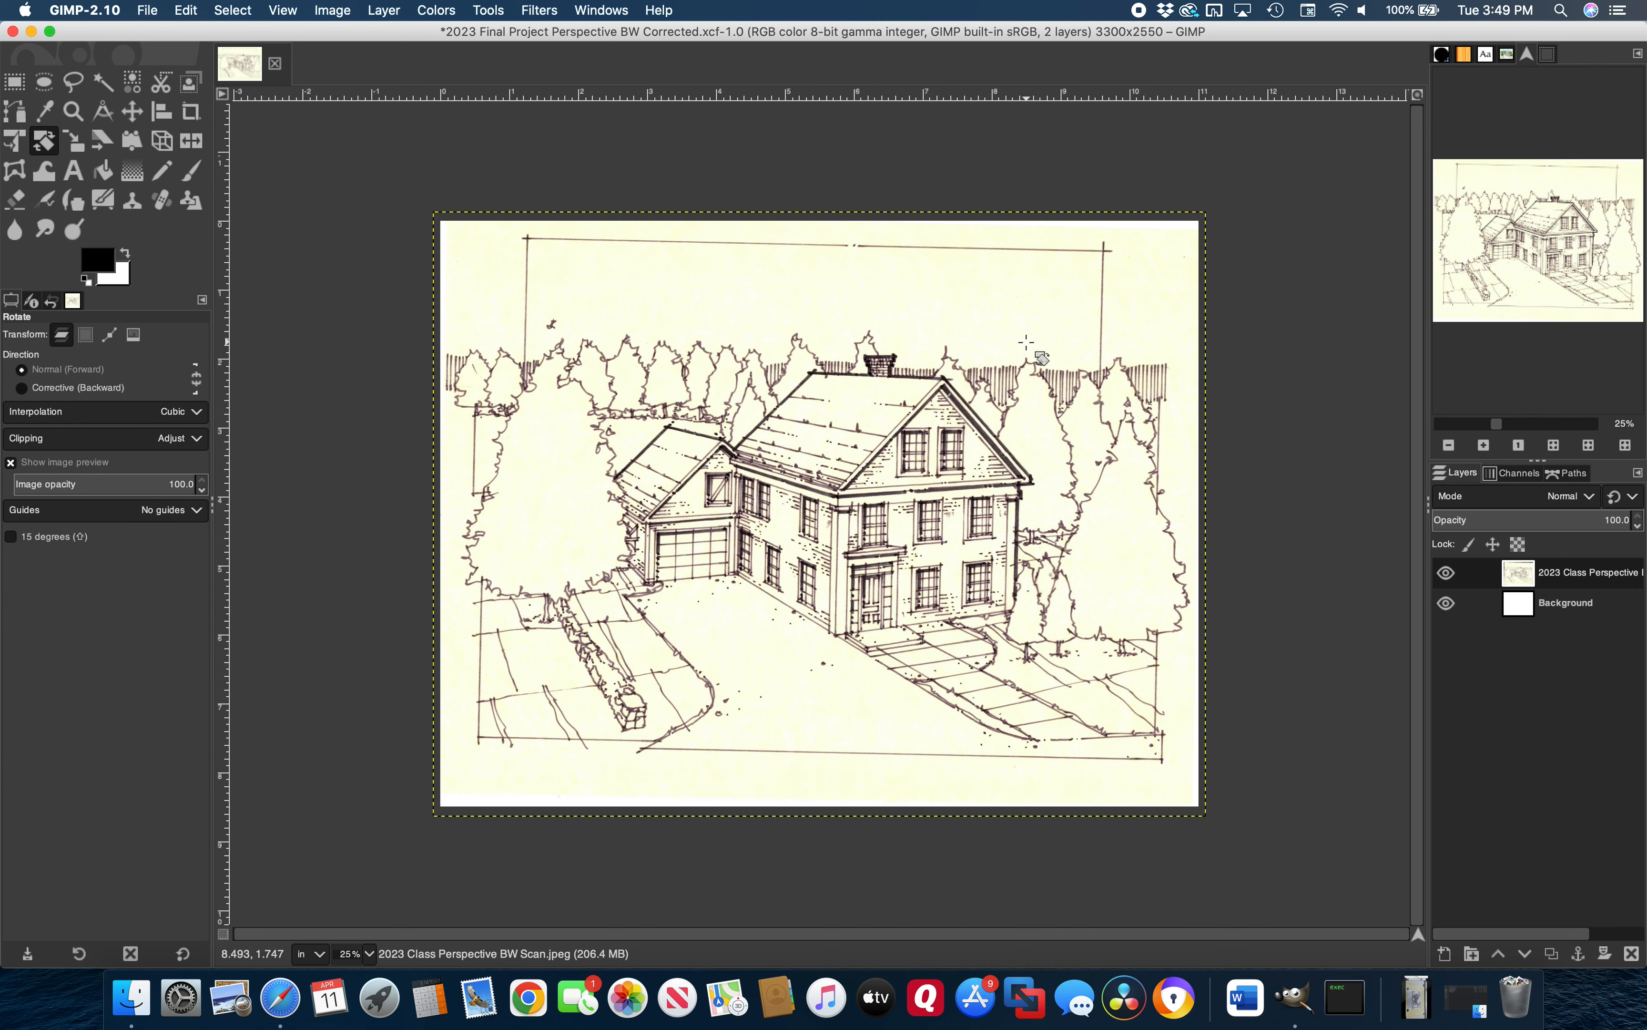
Add horizontal guides along the drawing's top and bottom frame lines
drag(811, 95, 803, 244)
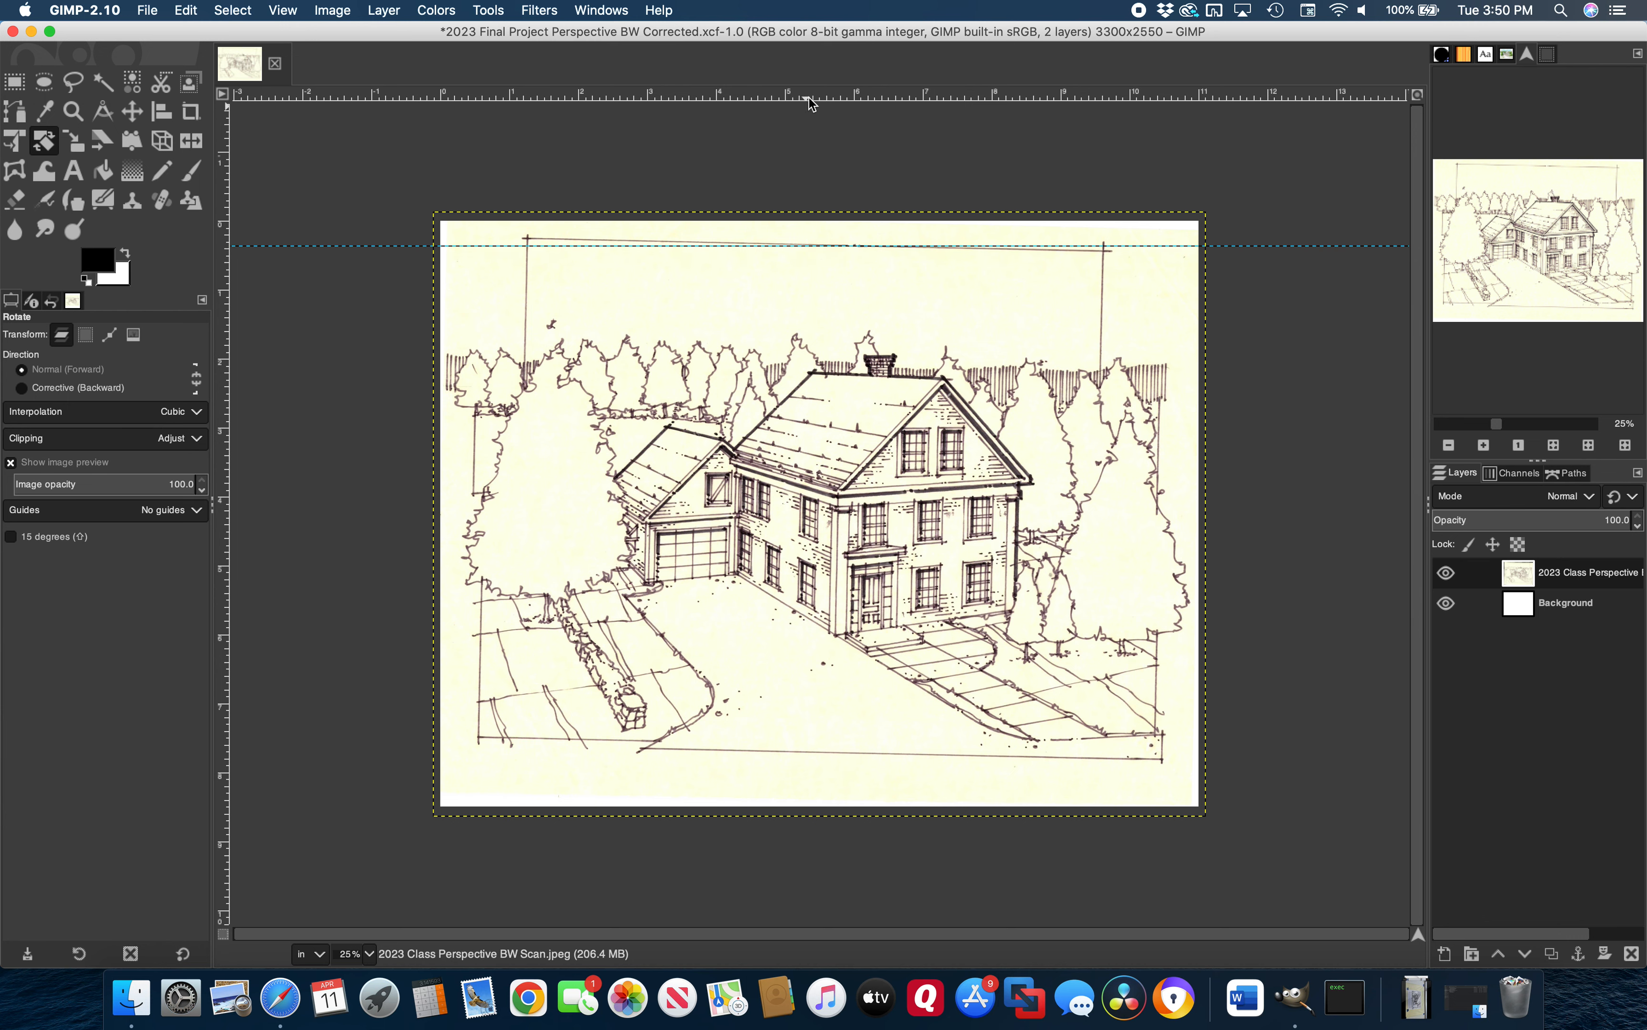
drag(810, 100, 773, 754)
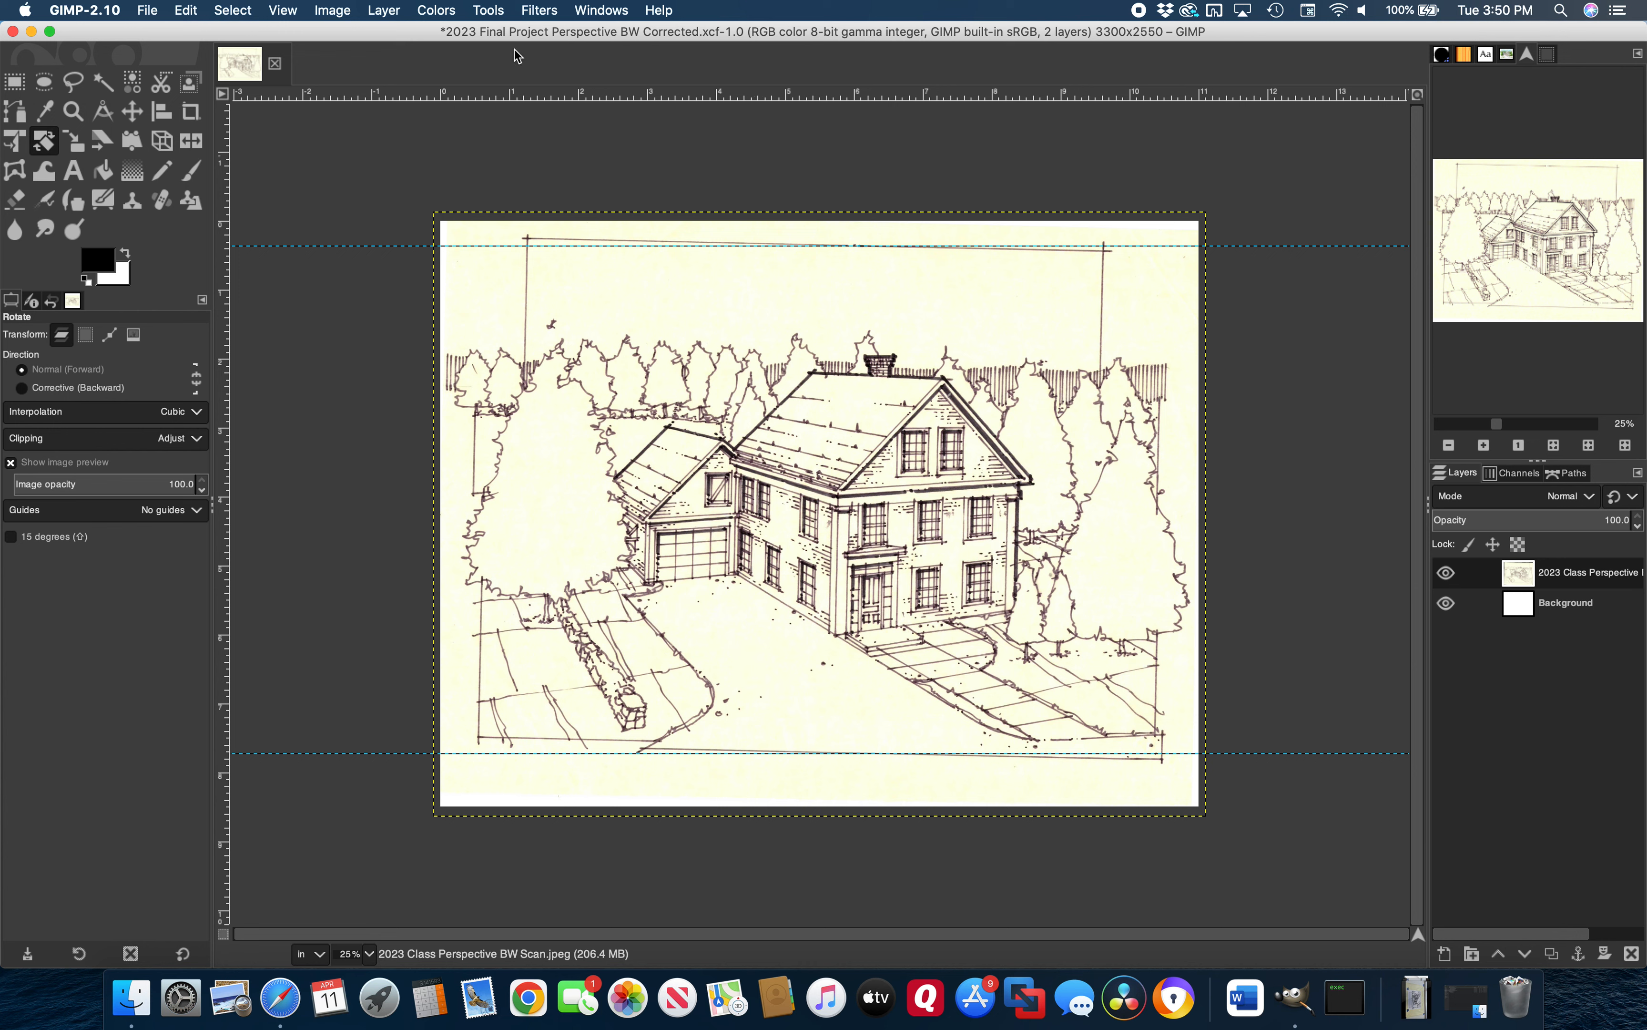
click(498, 11)
Rotate the drawing again until its frame lines run level
mouse_move(520, 67)
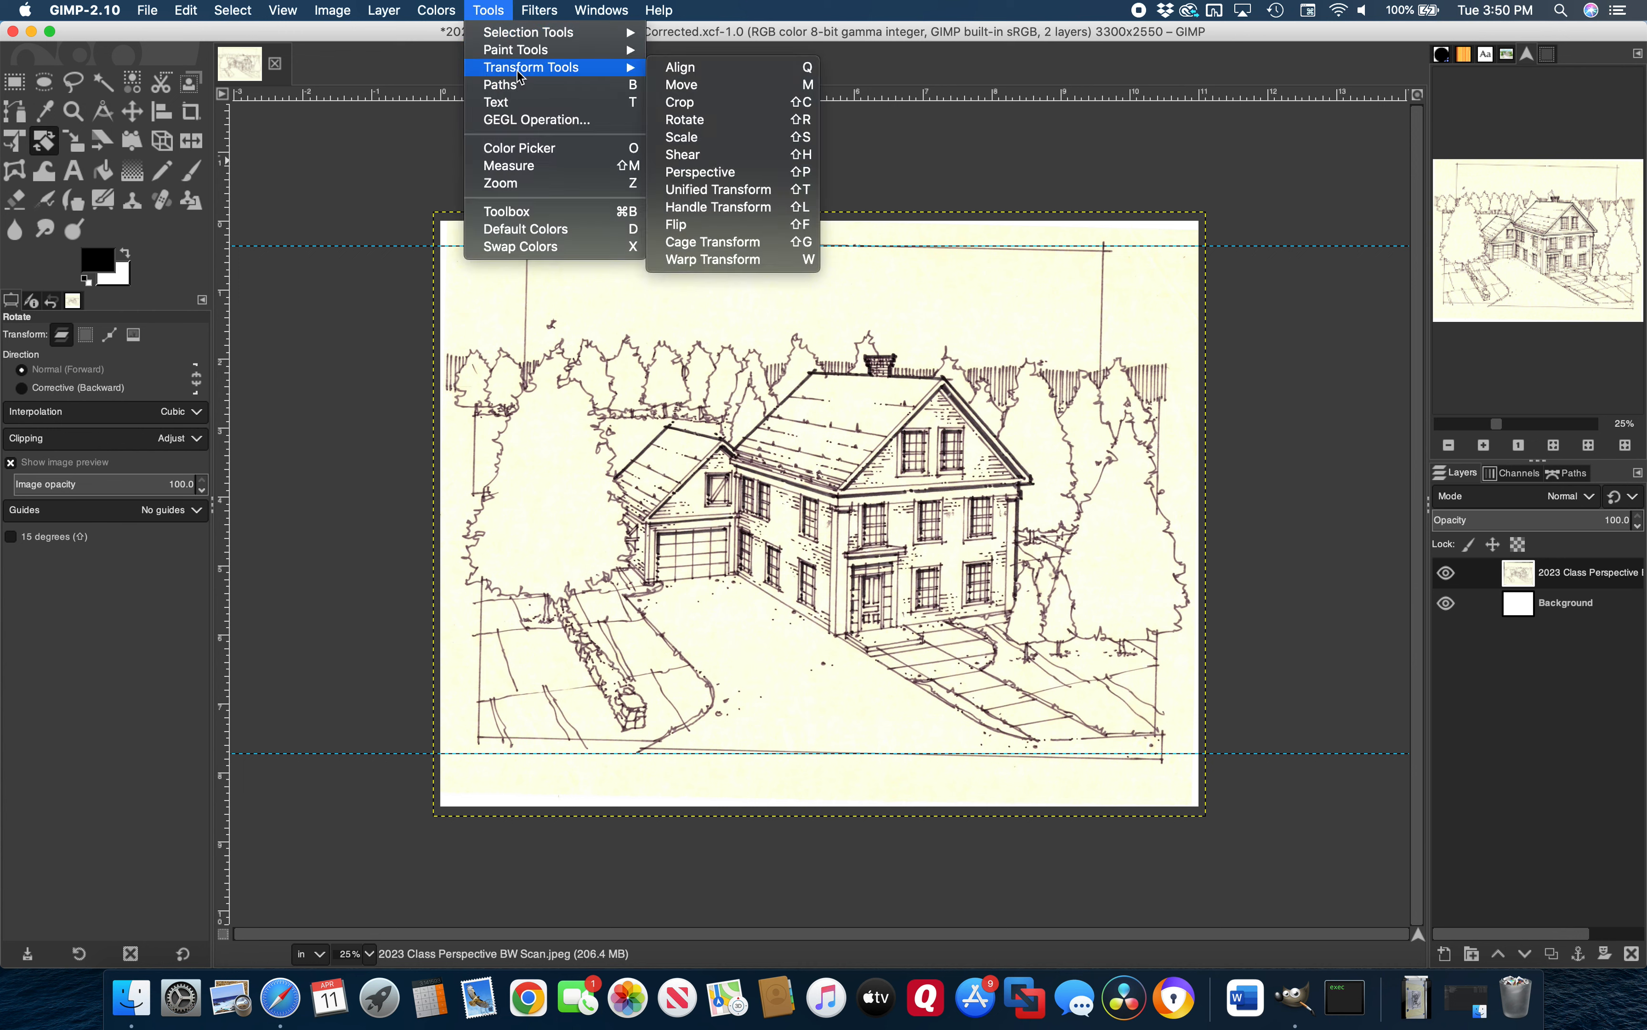
click(686, 119)
click(504, 195)
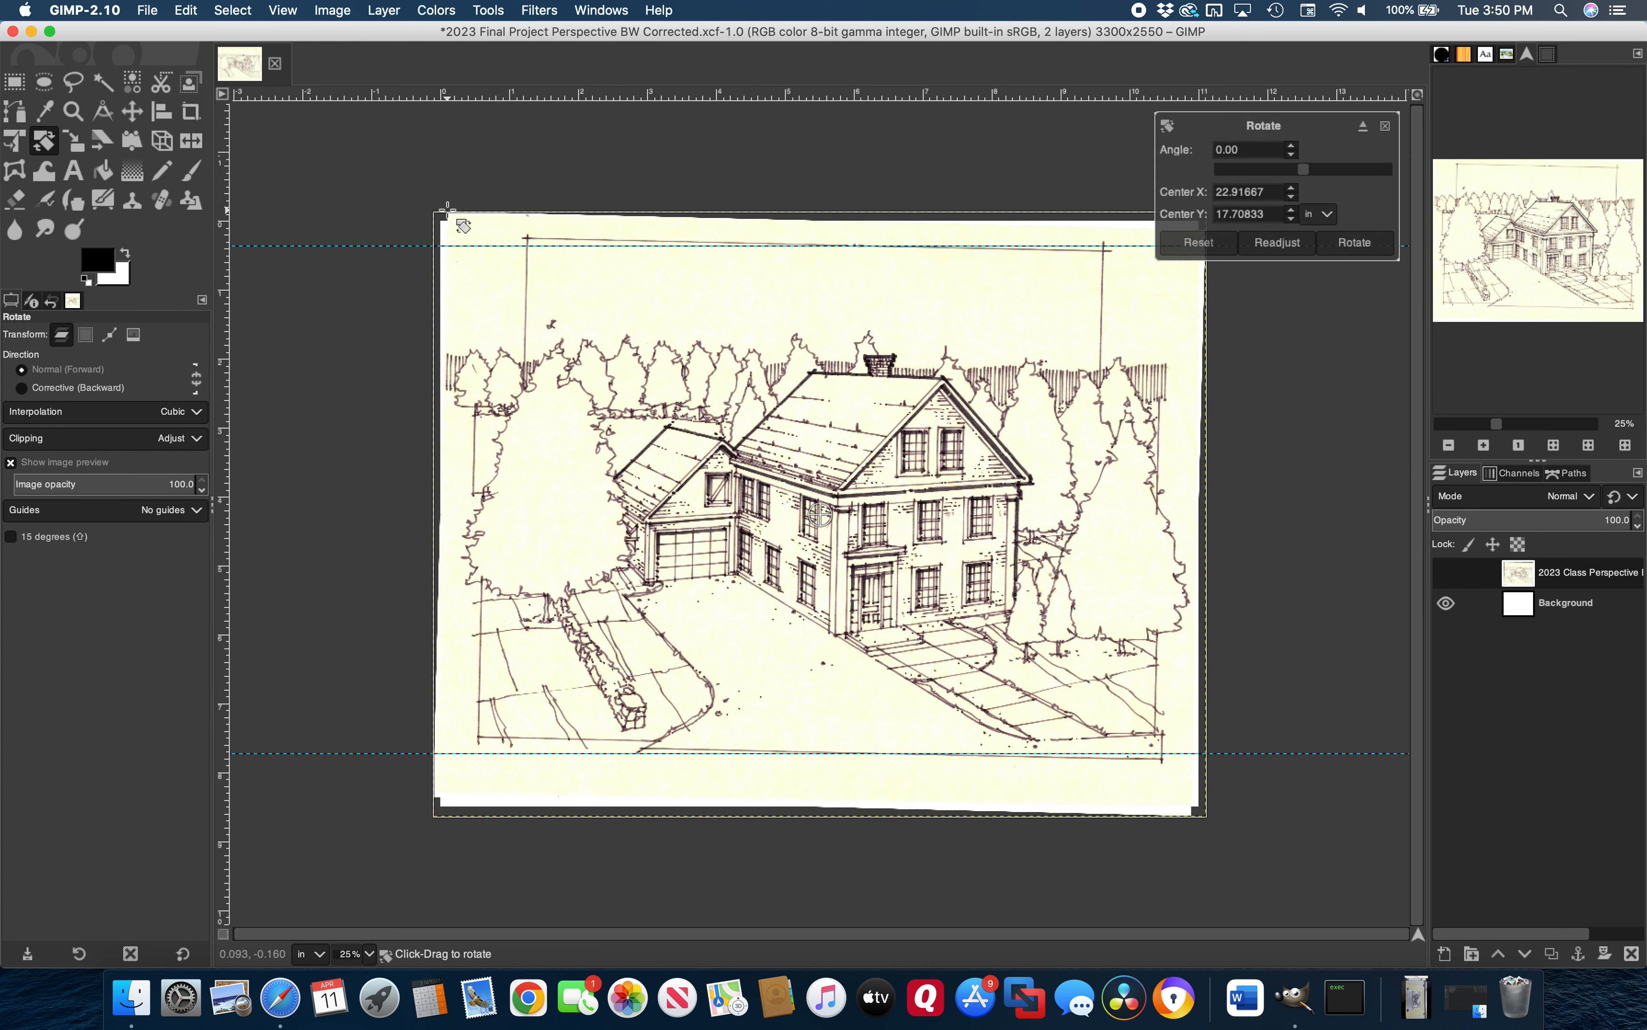
drag(447, 207, 436, 215)
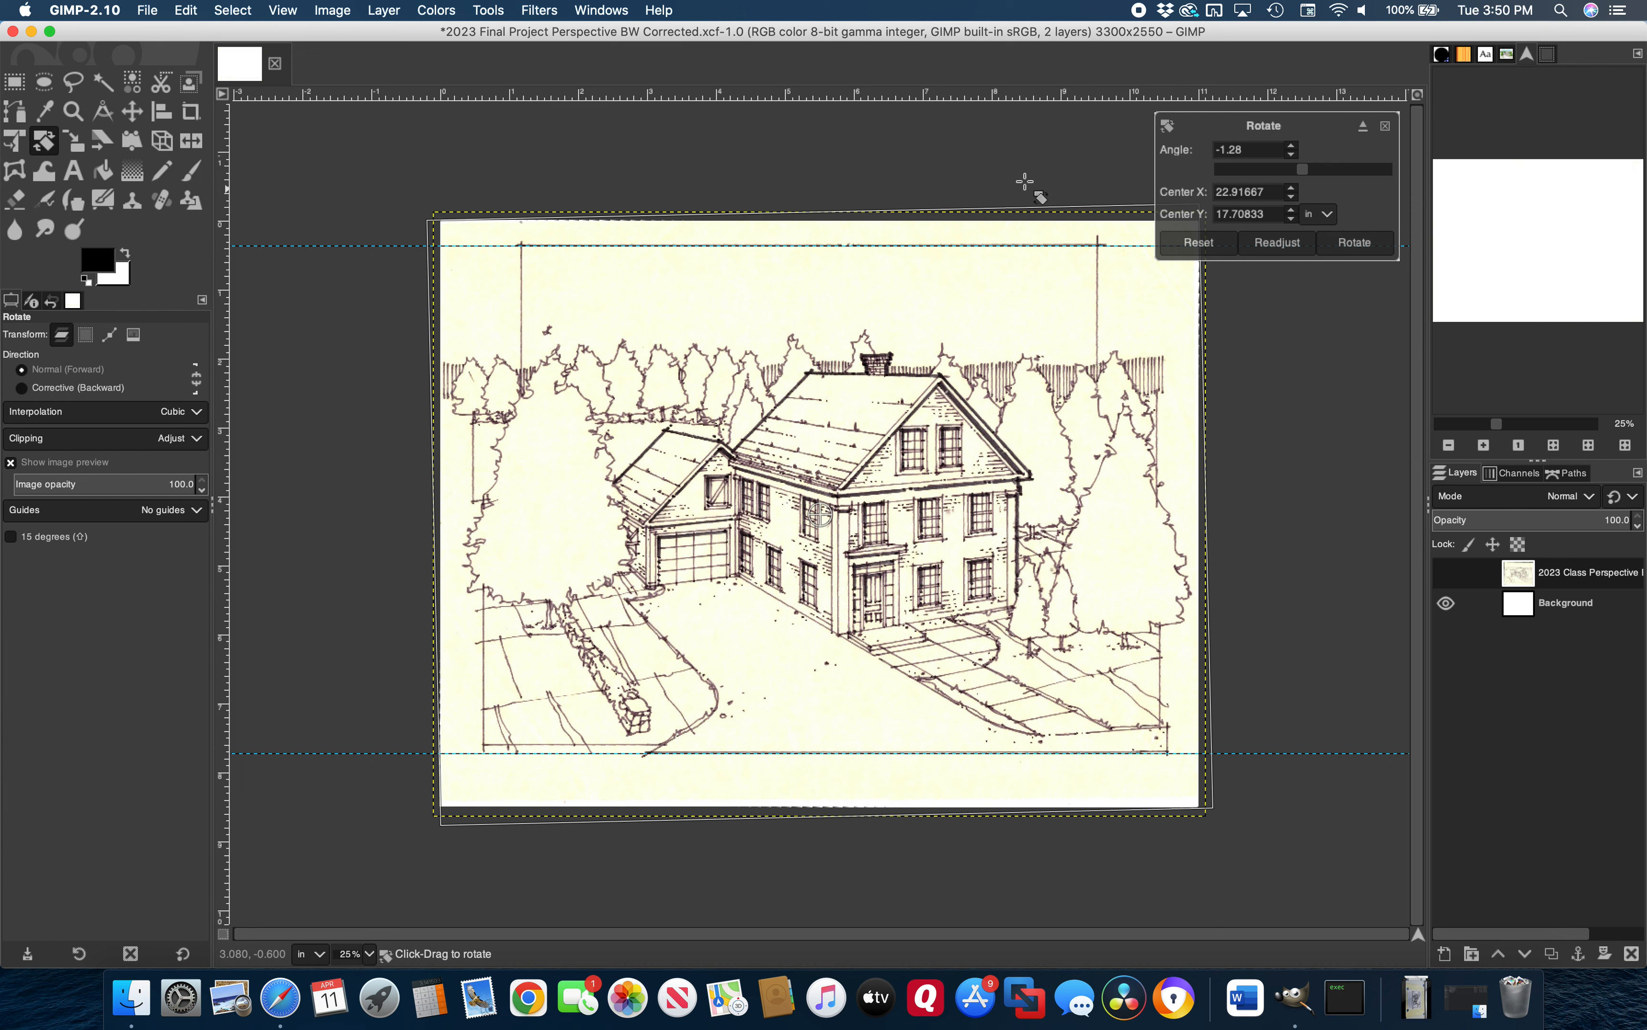
click(1355, 243)
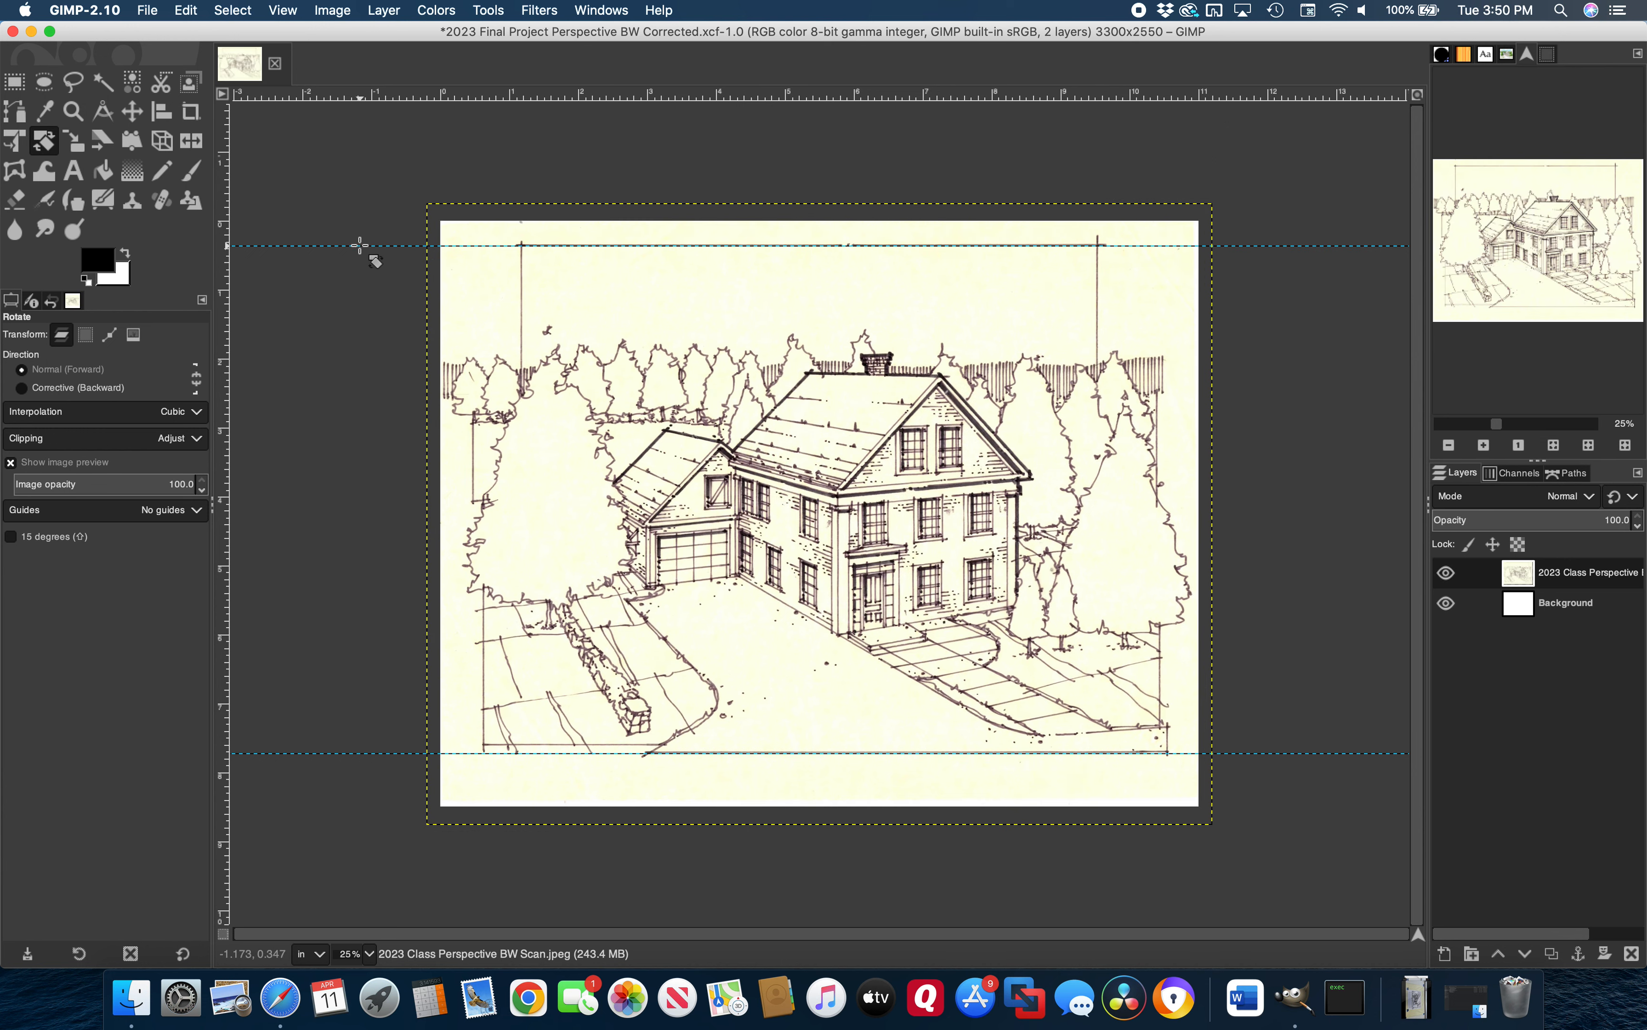
Drag both horizontal guides back to the ruler to remove them
click(132, 113)
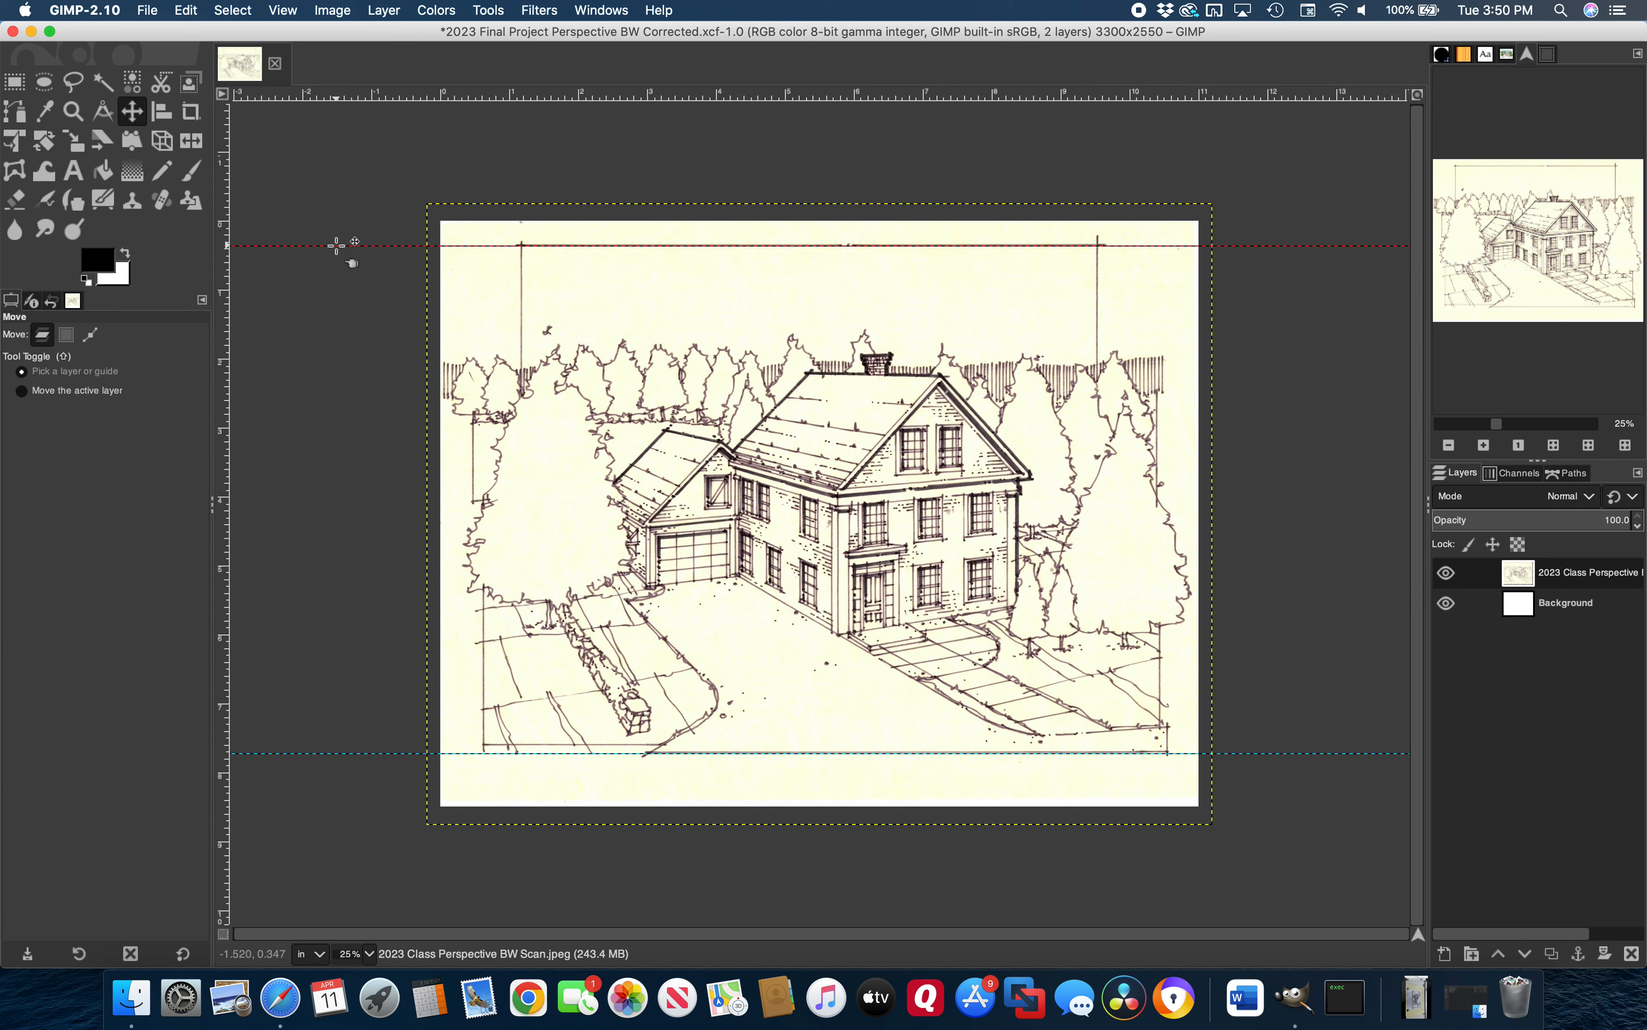
drag(336, 245, 338, 103)
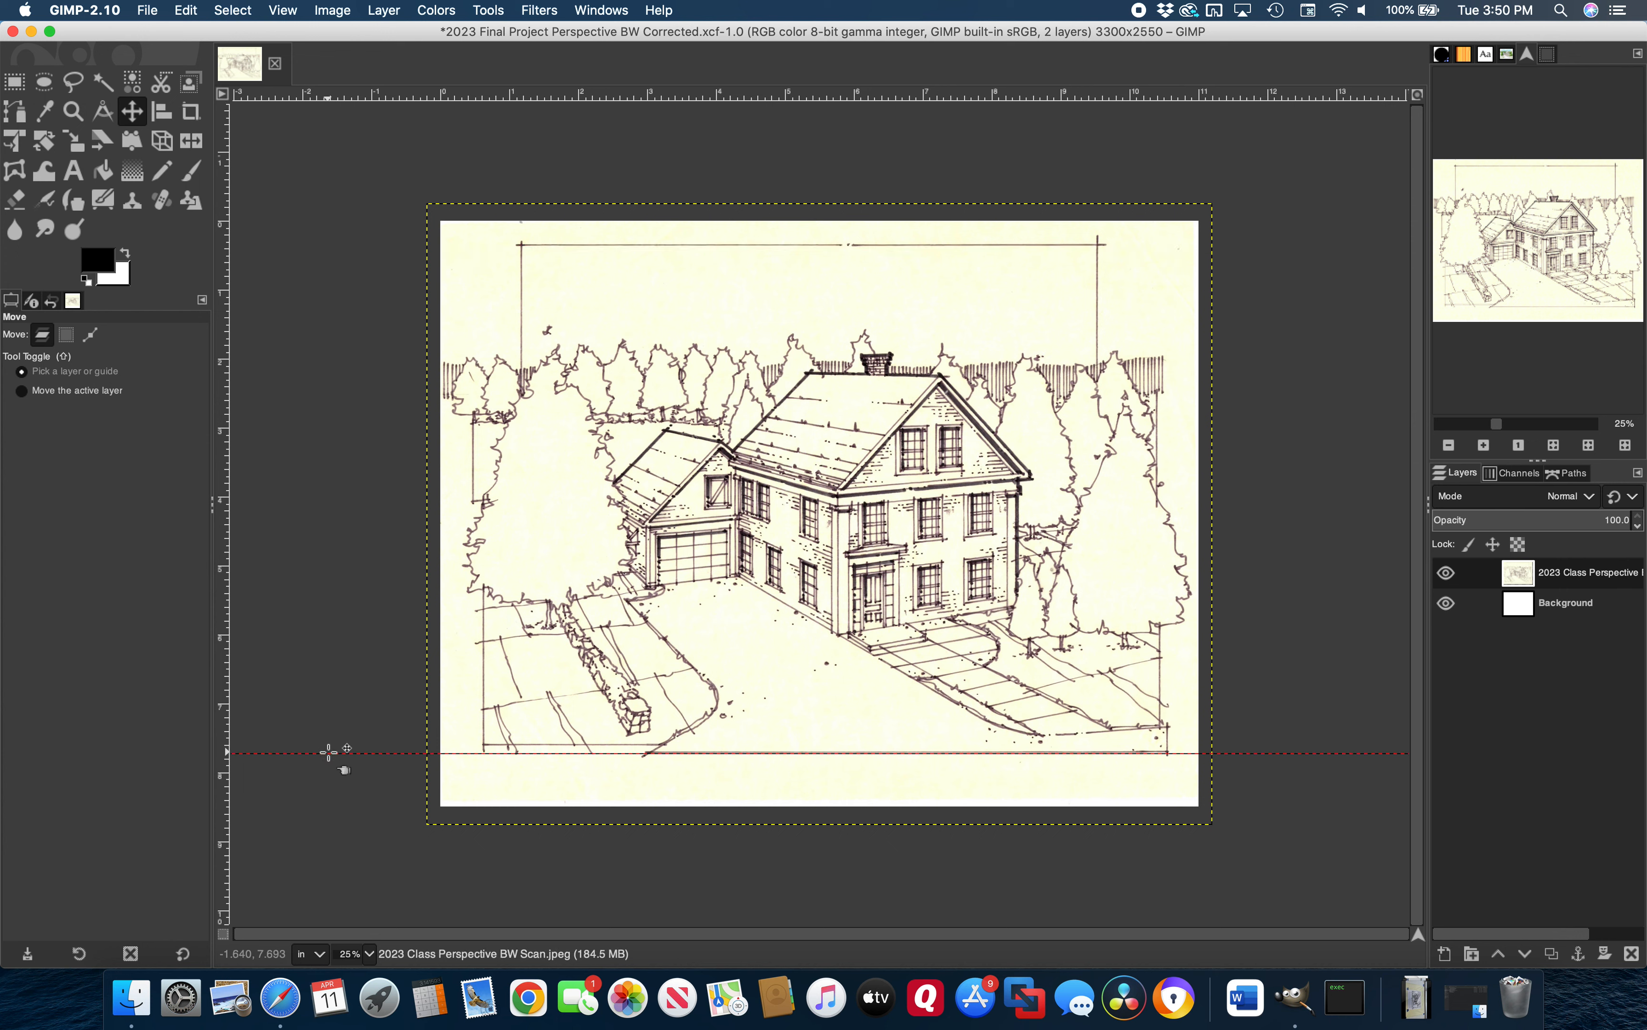
drag(331, 754, 370, 93)
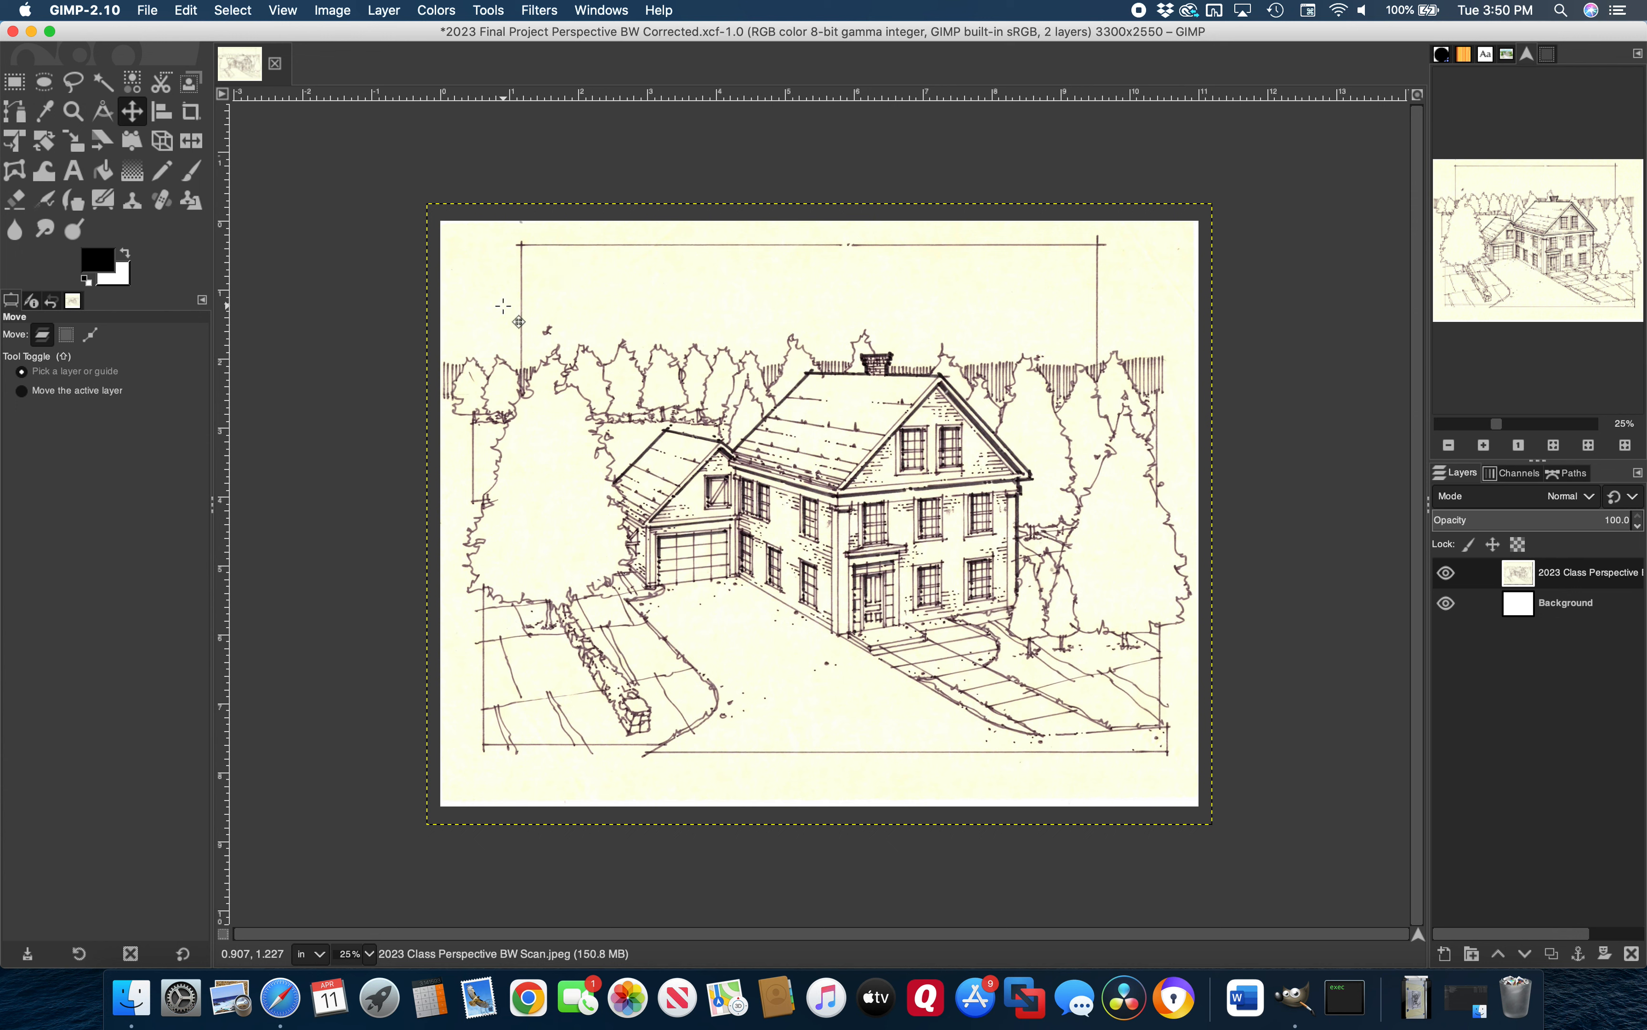
Apply Hue-Saturation with Master Saturation at -100 to make the scan neutral grey
click(437, 10)
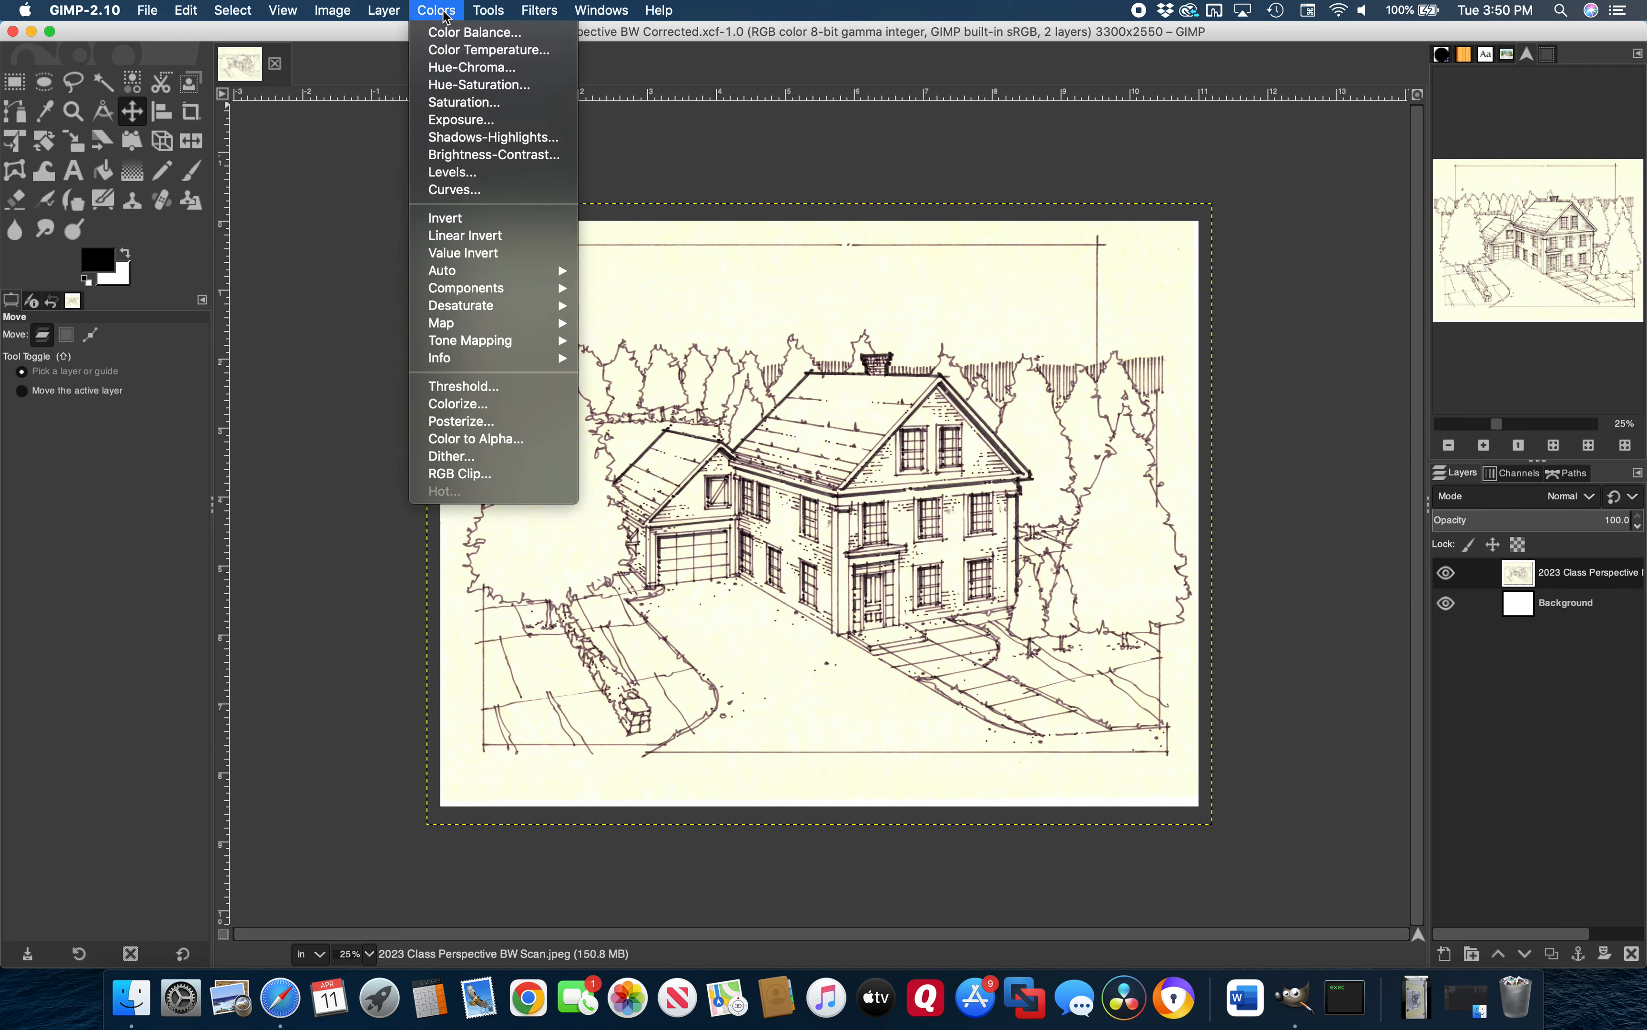
click(488, 88)
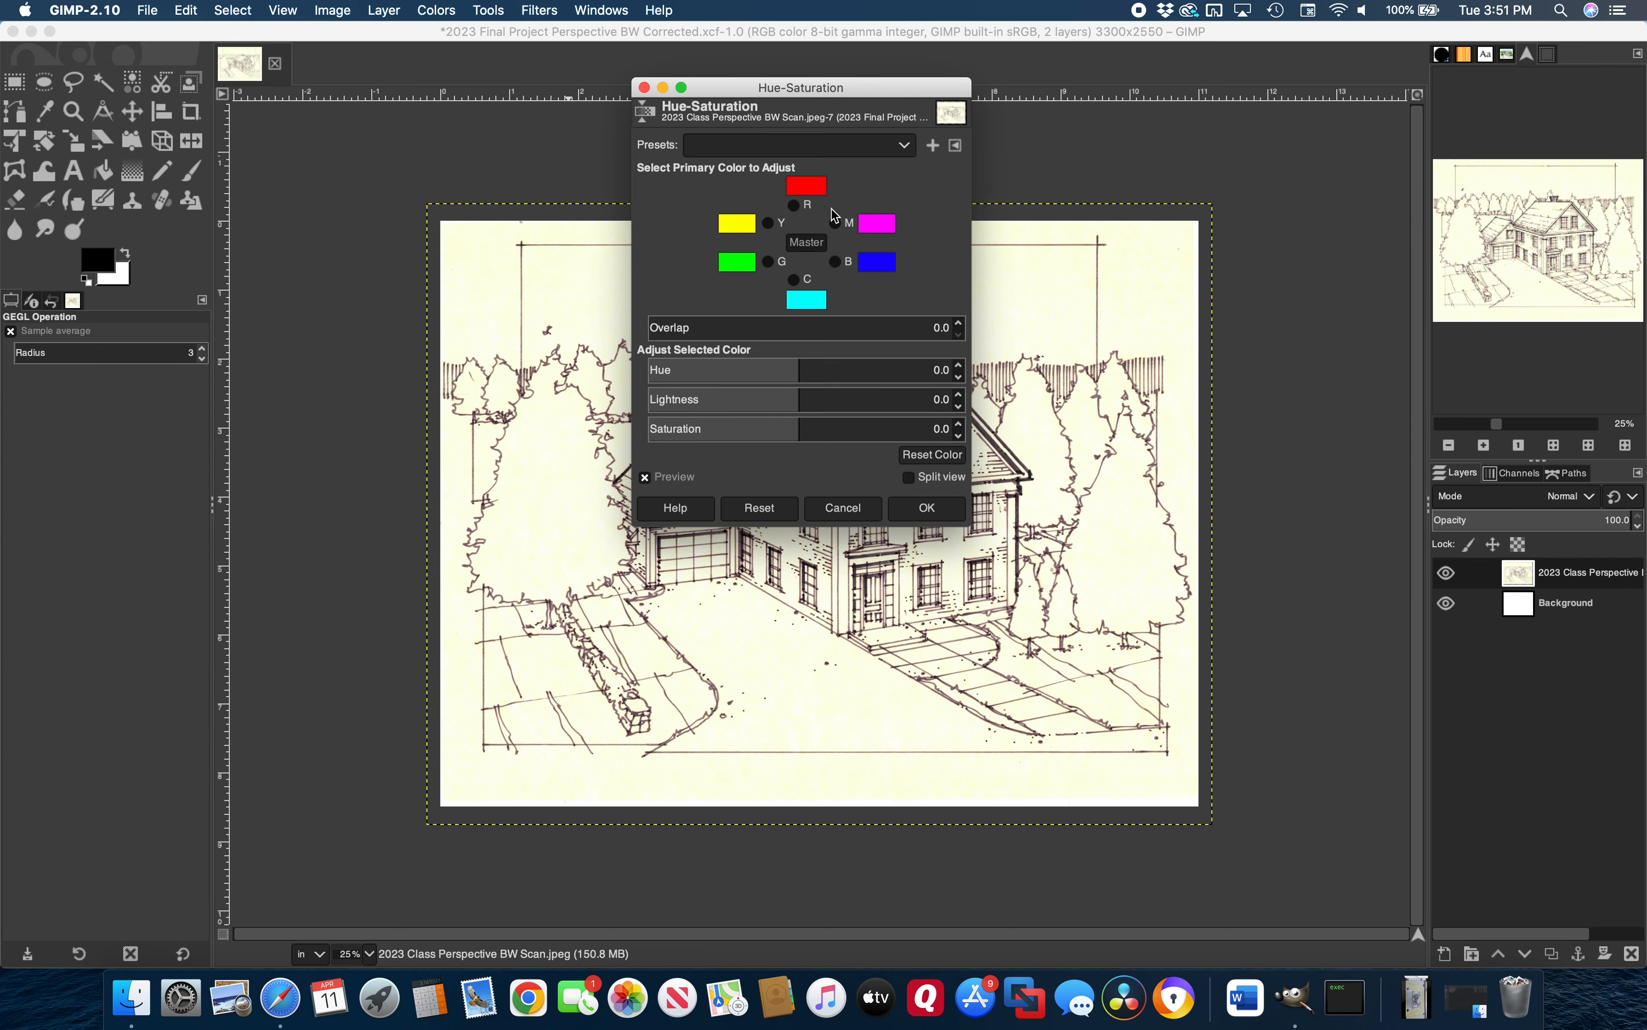
drag(800, 429, 568, 445)
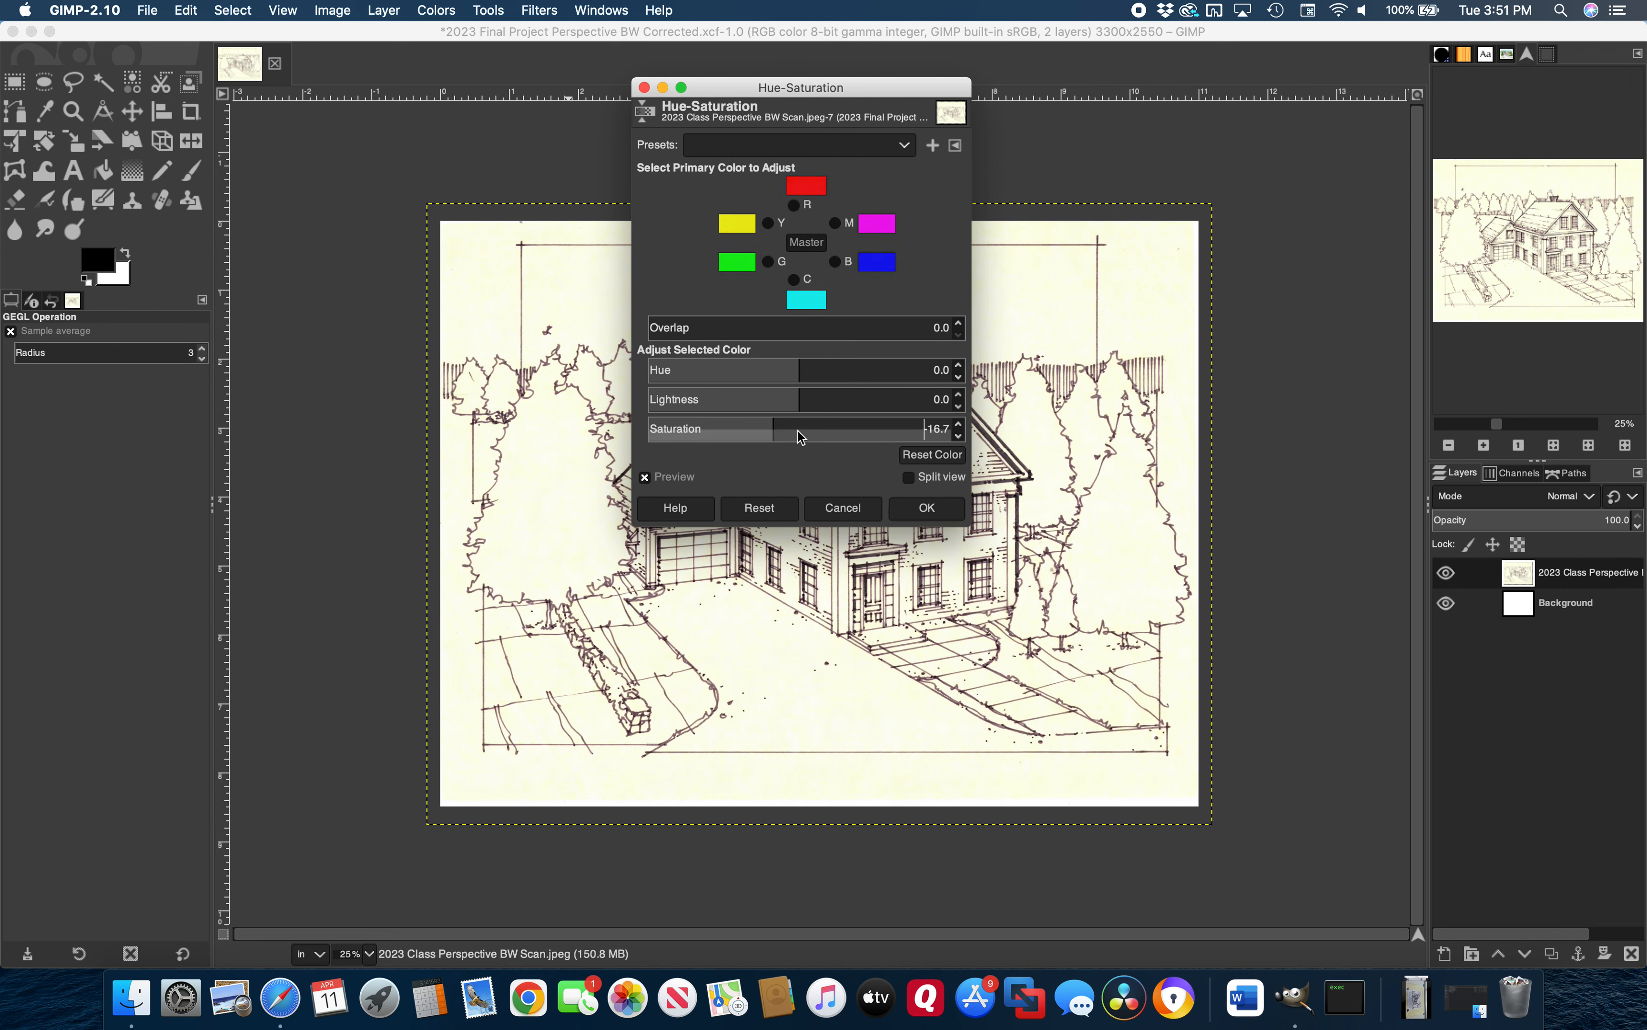
click(959, 440)
click(959, 439)
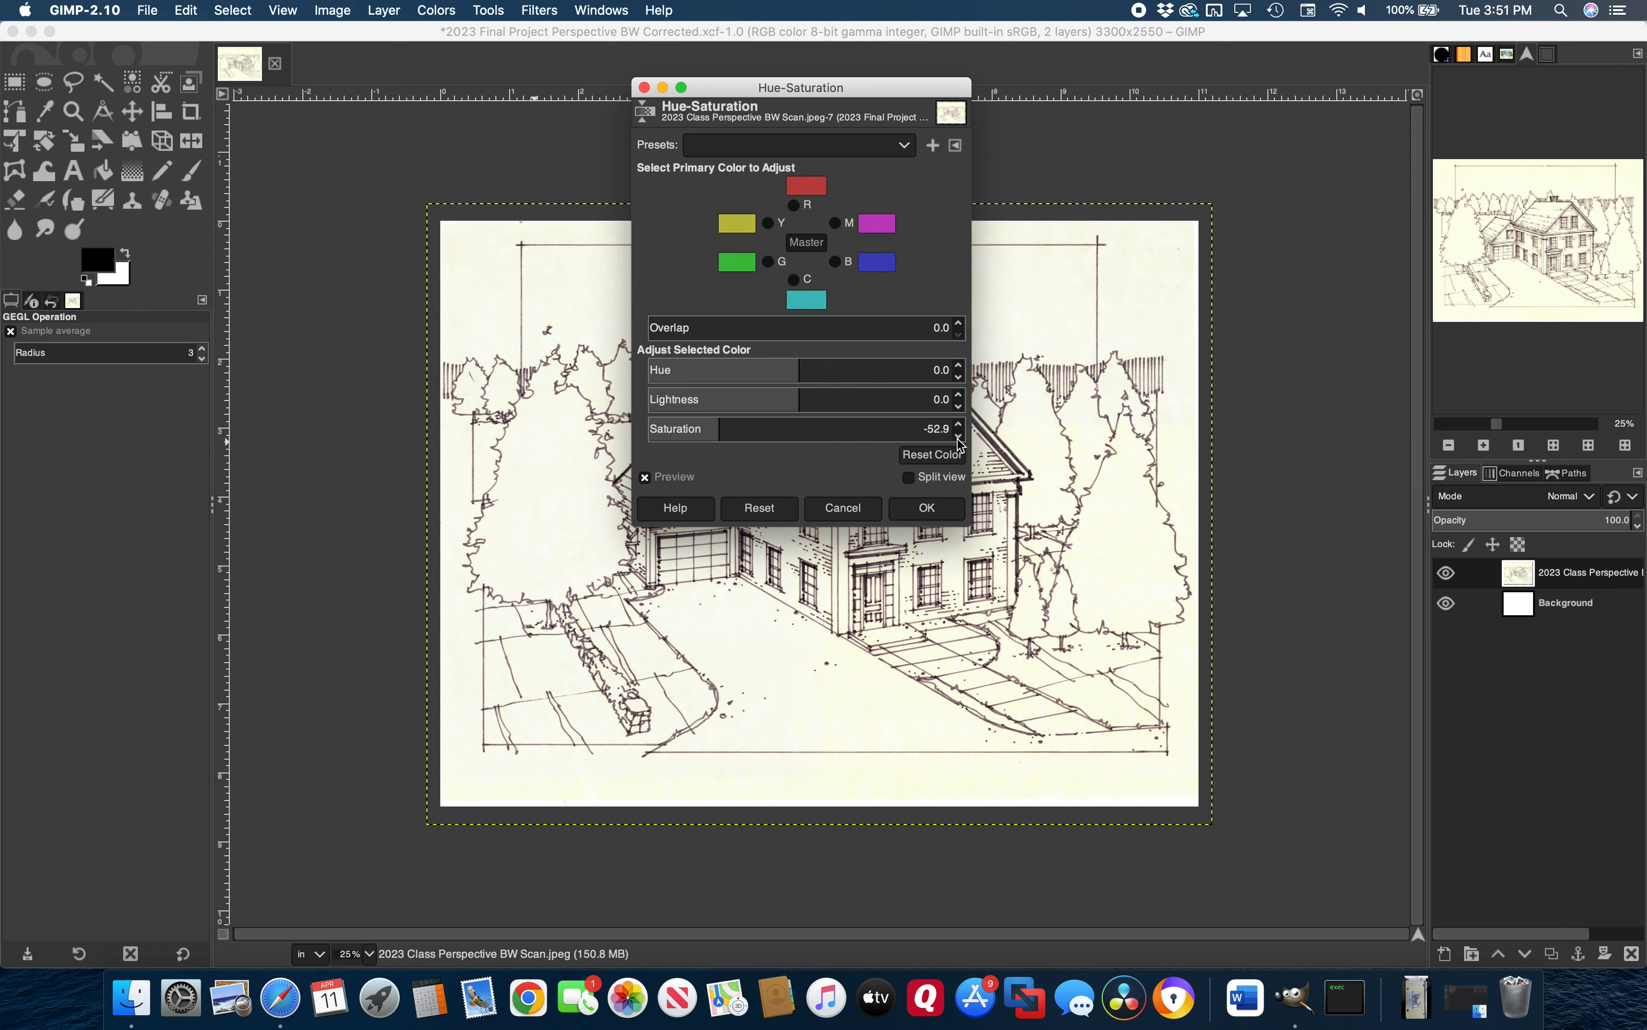
click(959, 440)
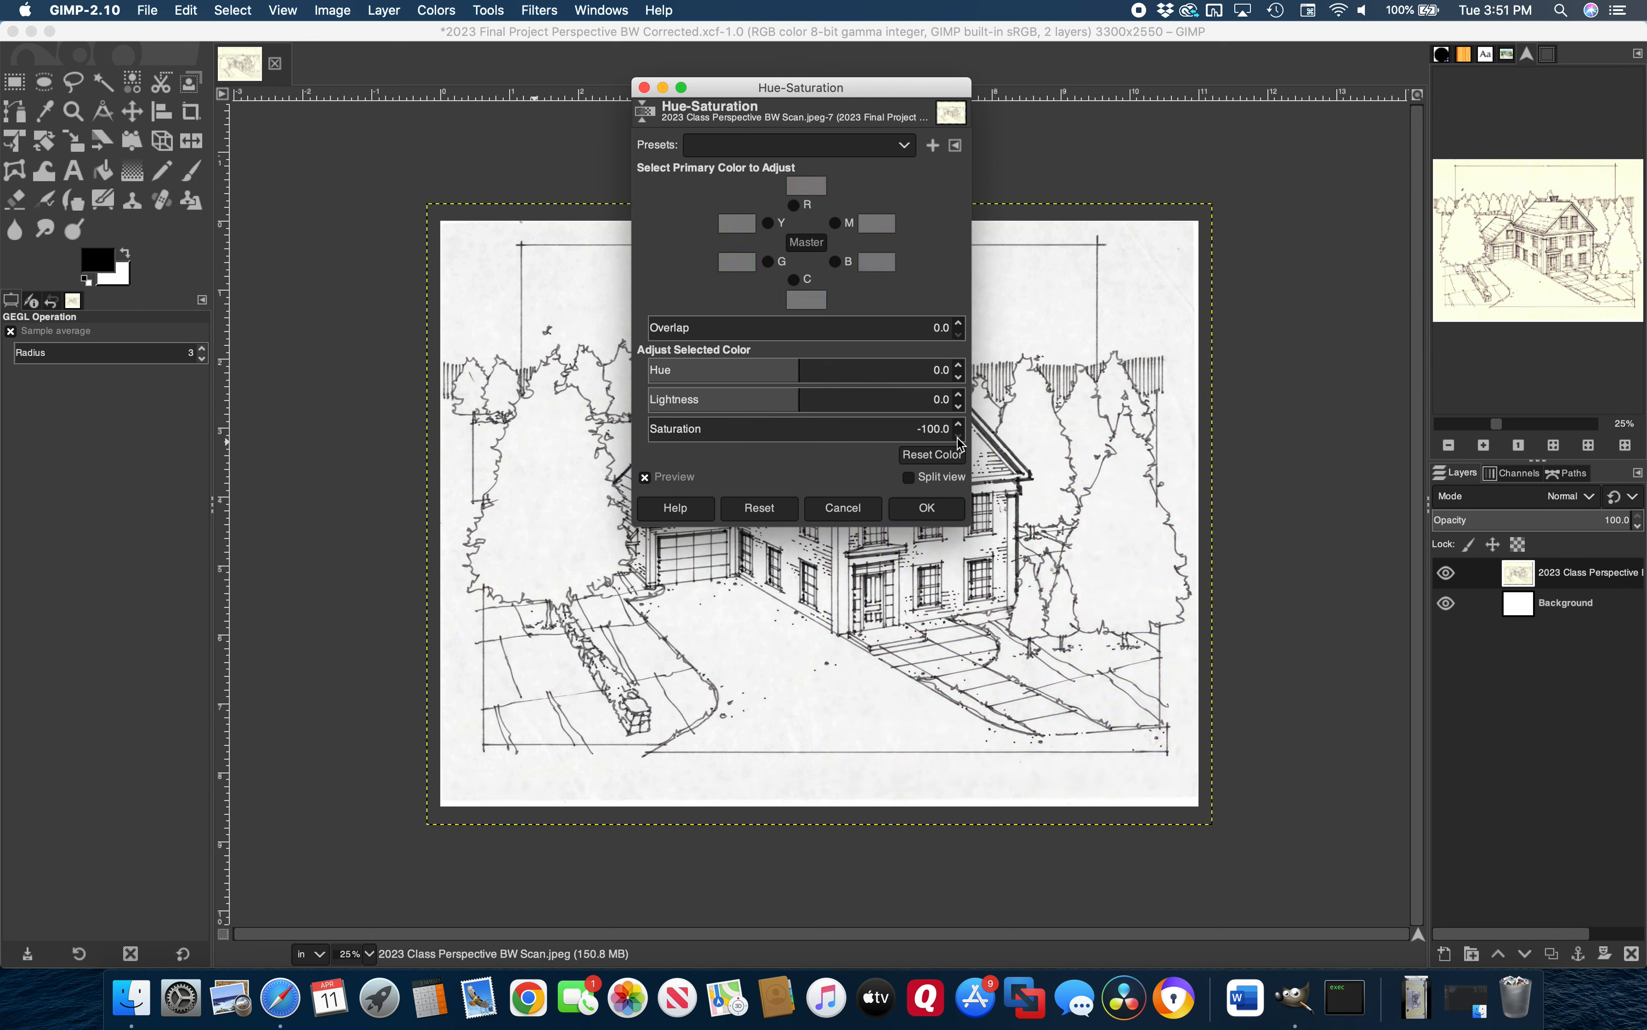
click(929, 509)
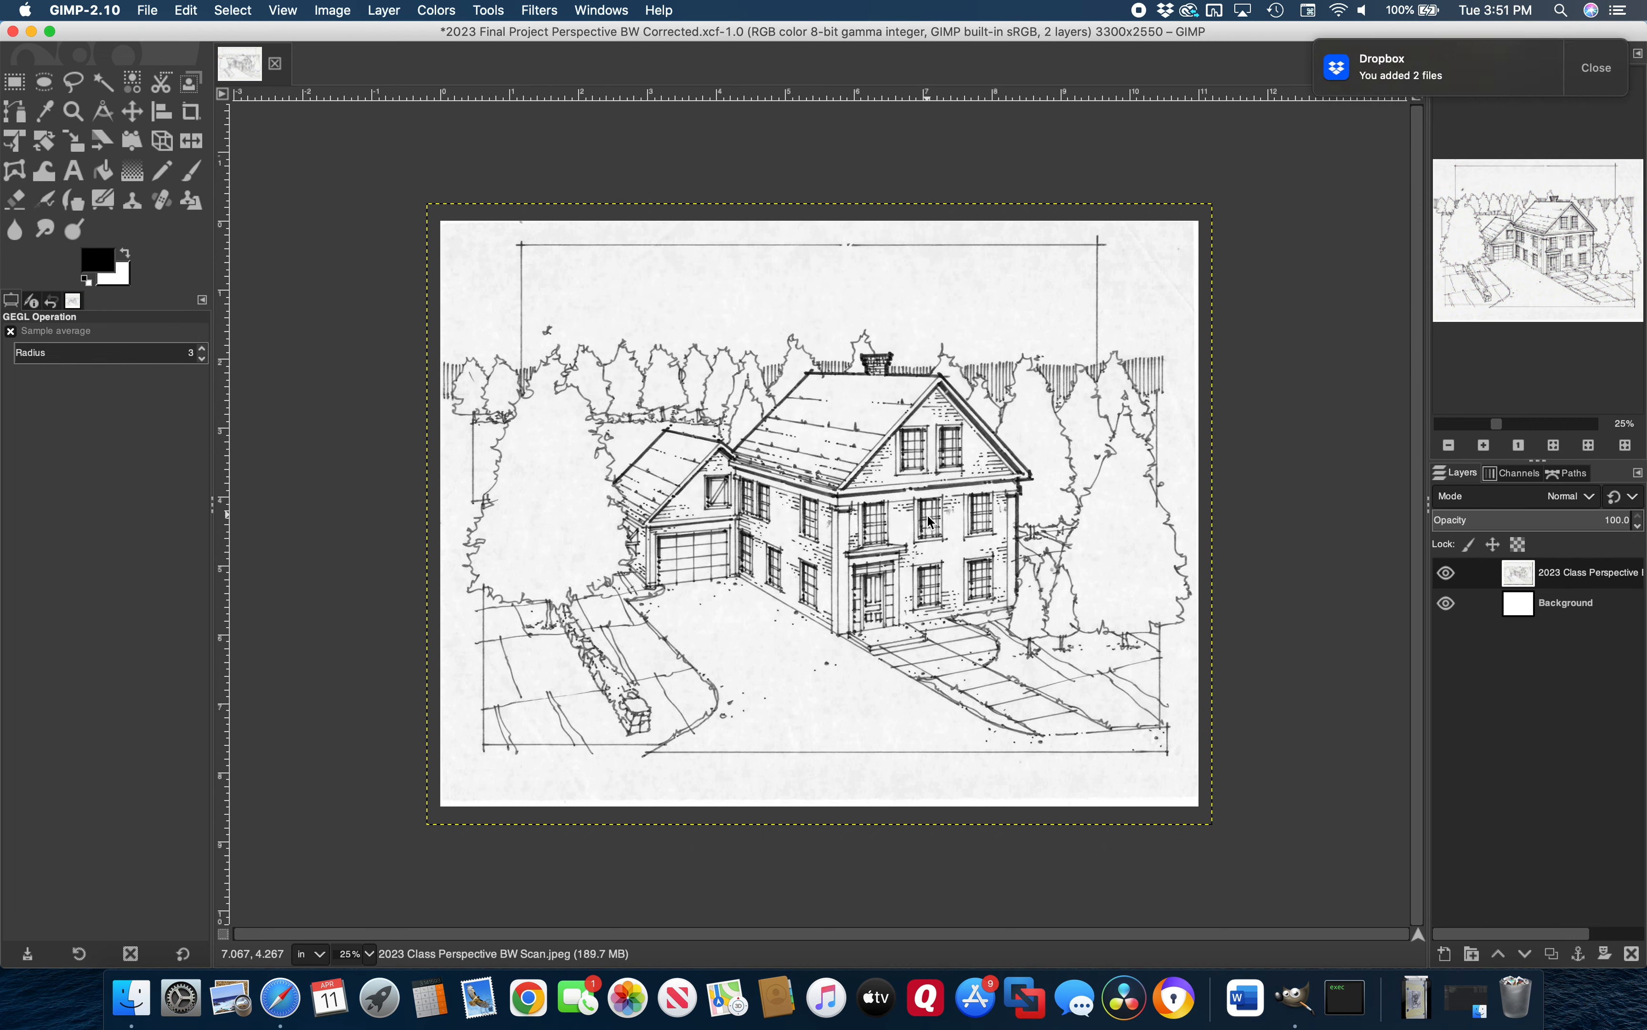
Zoom to about 90% on the top-right sky and pick the Rectangle Select tool
click(1499, 425)
mouse_move(1513, 431)
mouse_down()
mouse_move(1534, 429)
mouse_move(1519, 427)
mouse_up()
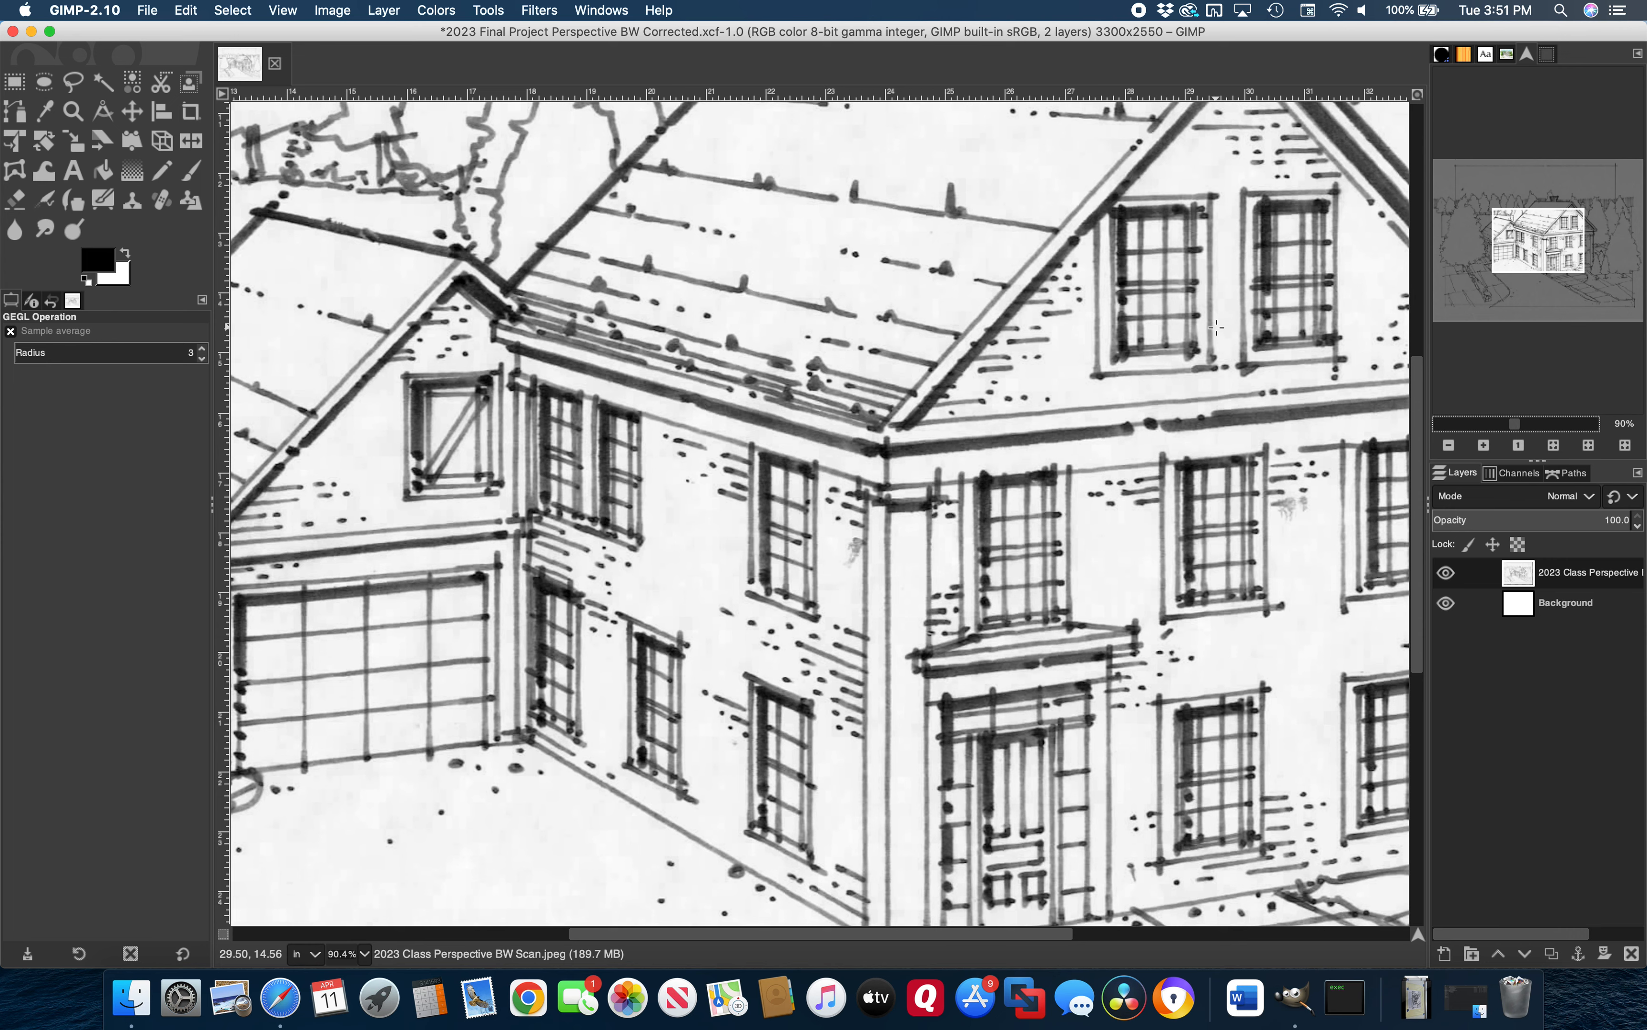
scroll(1071, 295, right, 10)
scroll(1072, 295, up, 8)
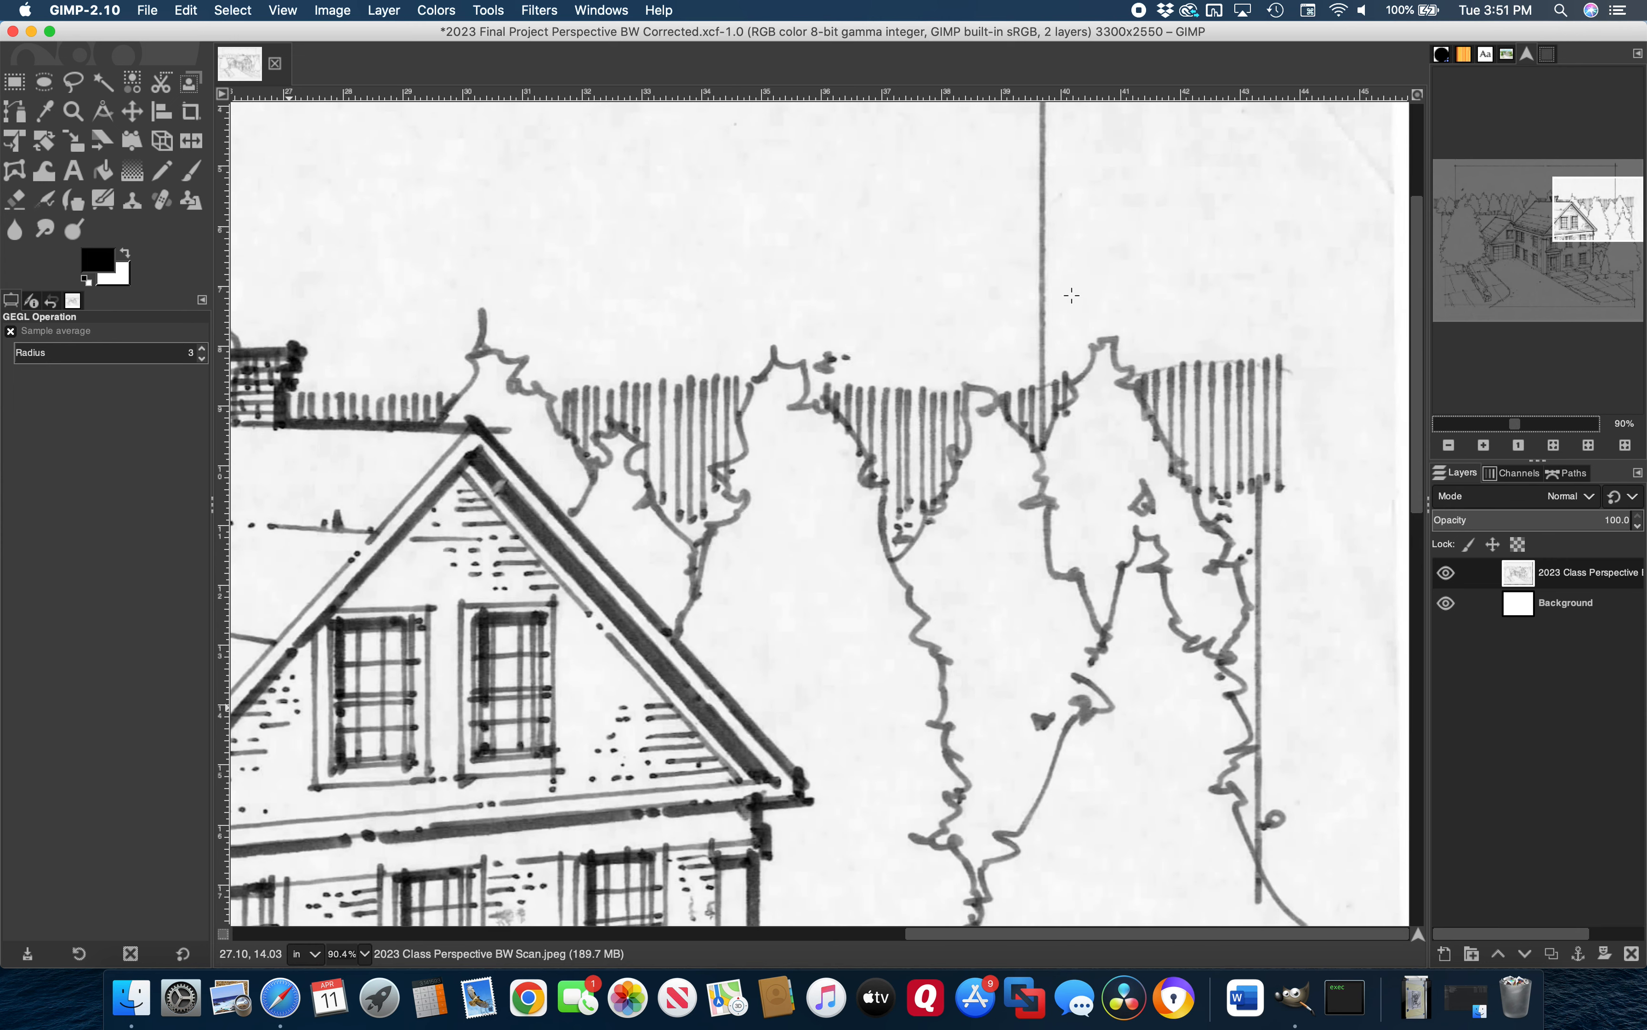
scroll(1072, 295, left, 5)
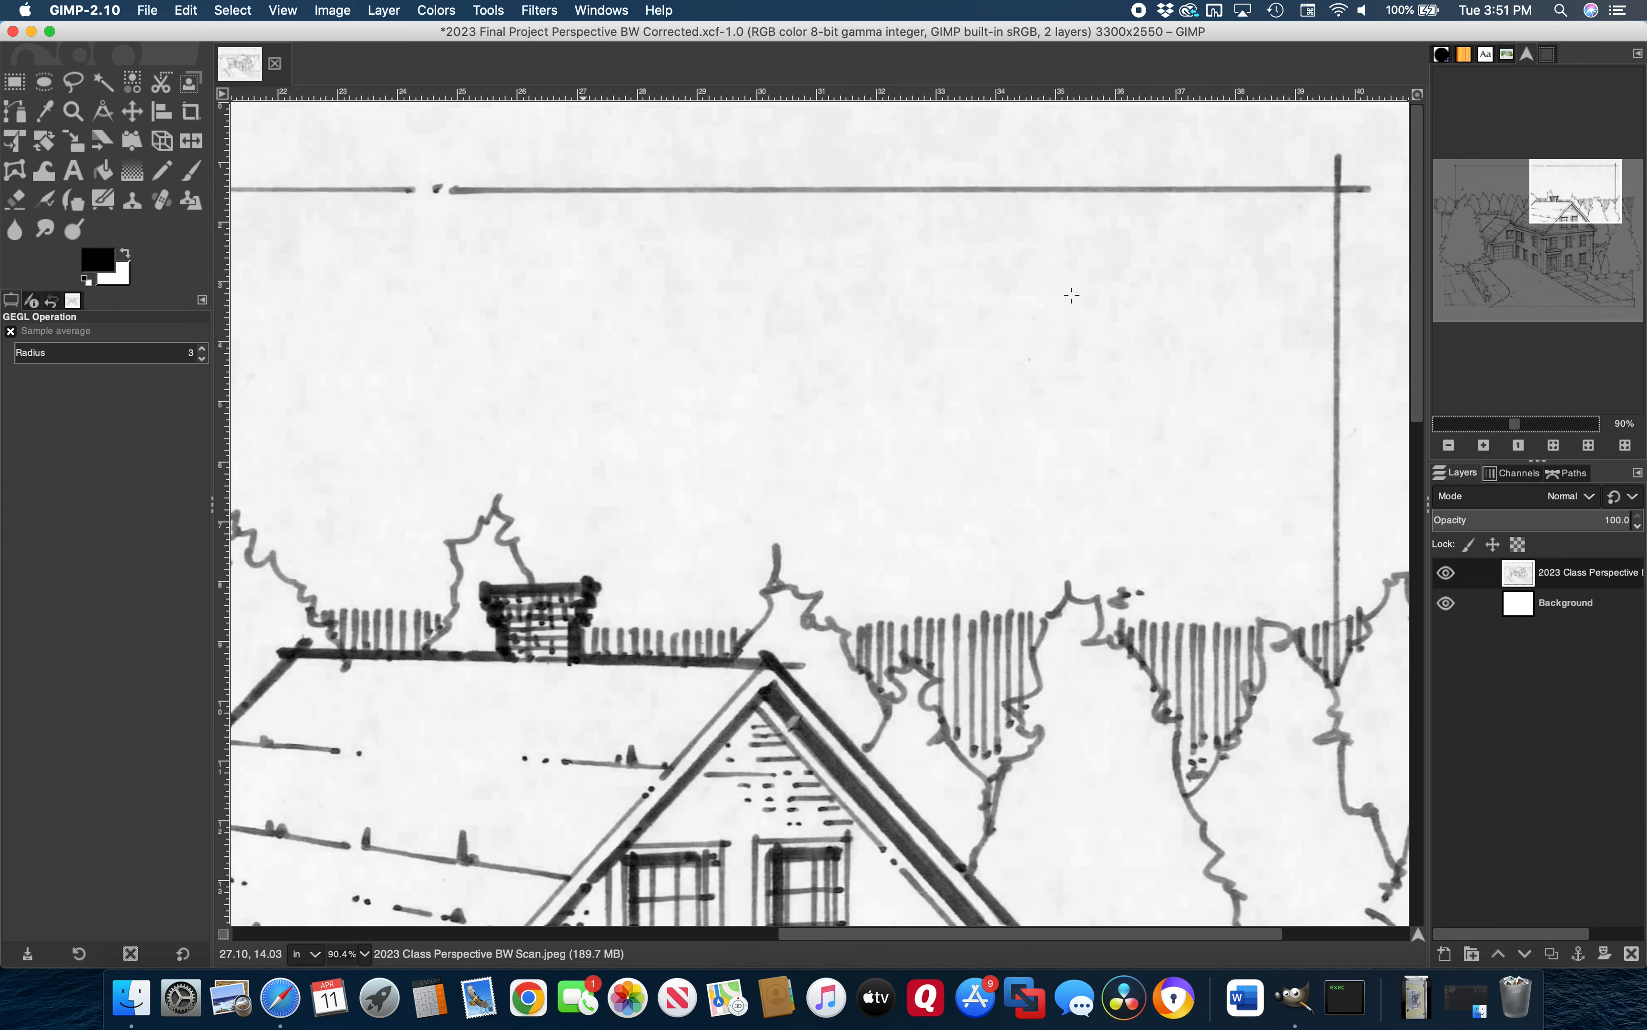
right_click(1071, 295)
click(1122, 260)
click(20, 88)
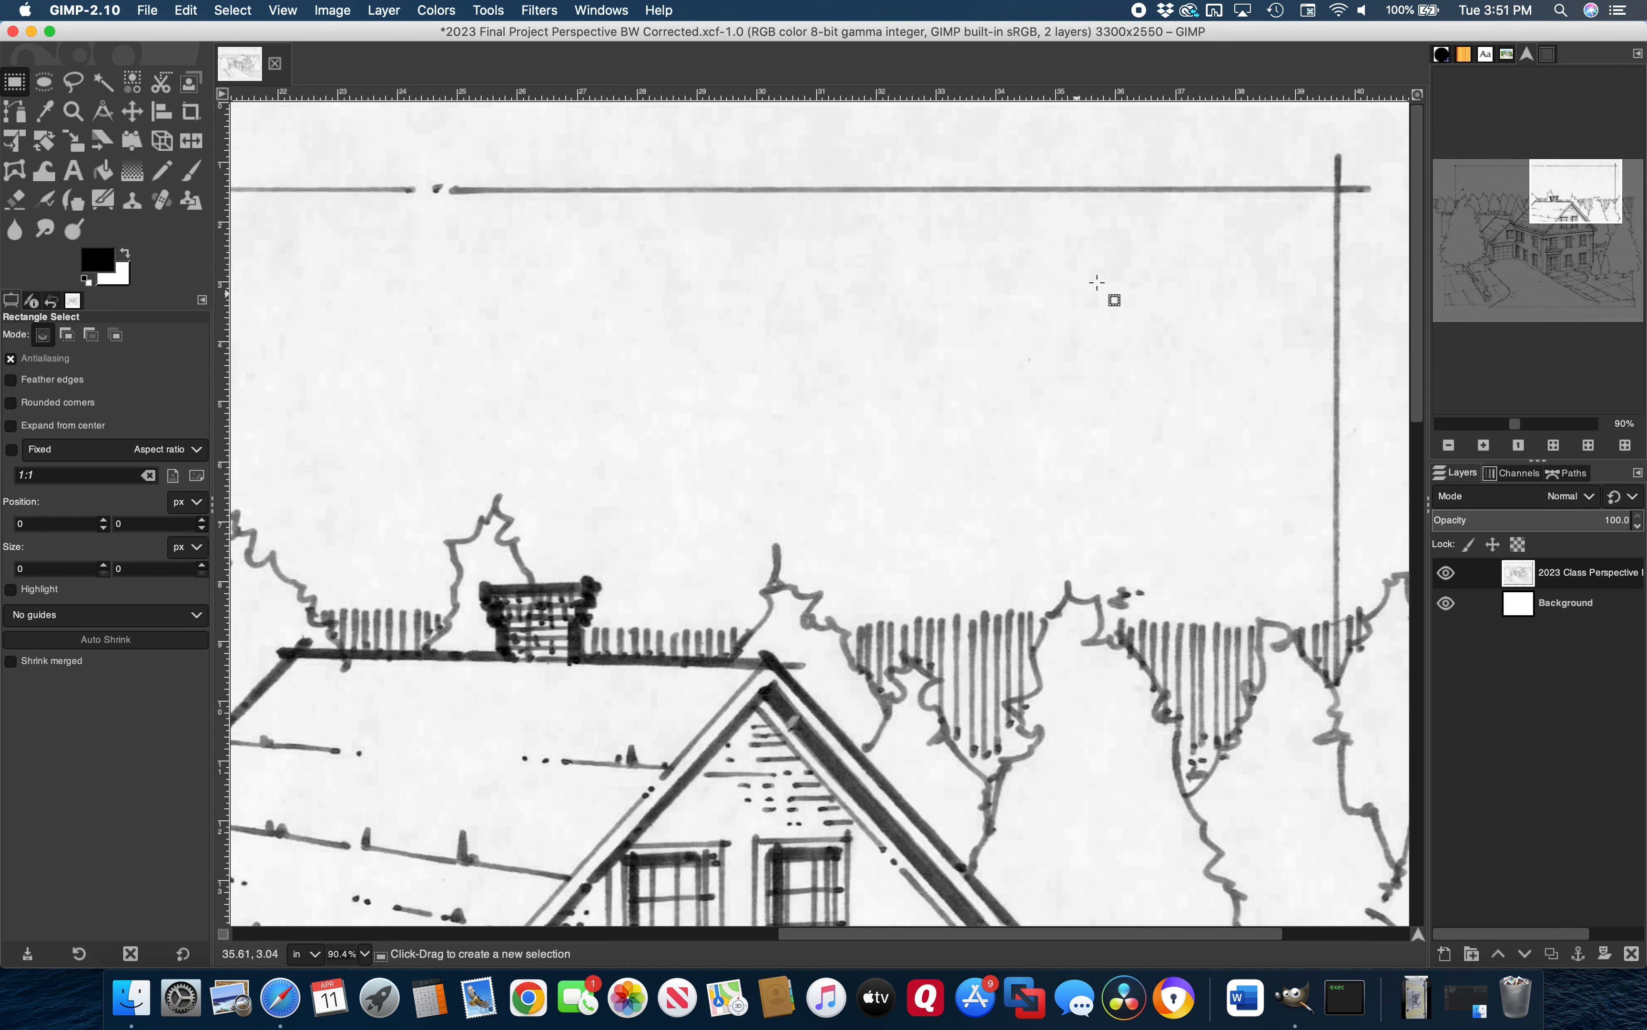
Cut a 198×126 px sky patch at the top right to white, then deselect
drag(1116, 263, 951, 369)
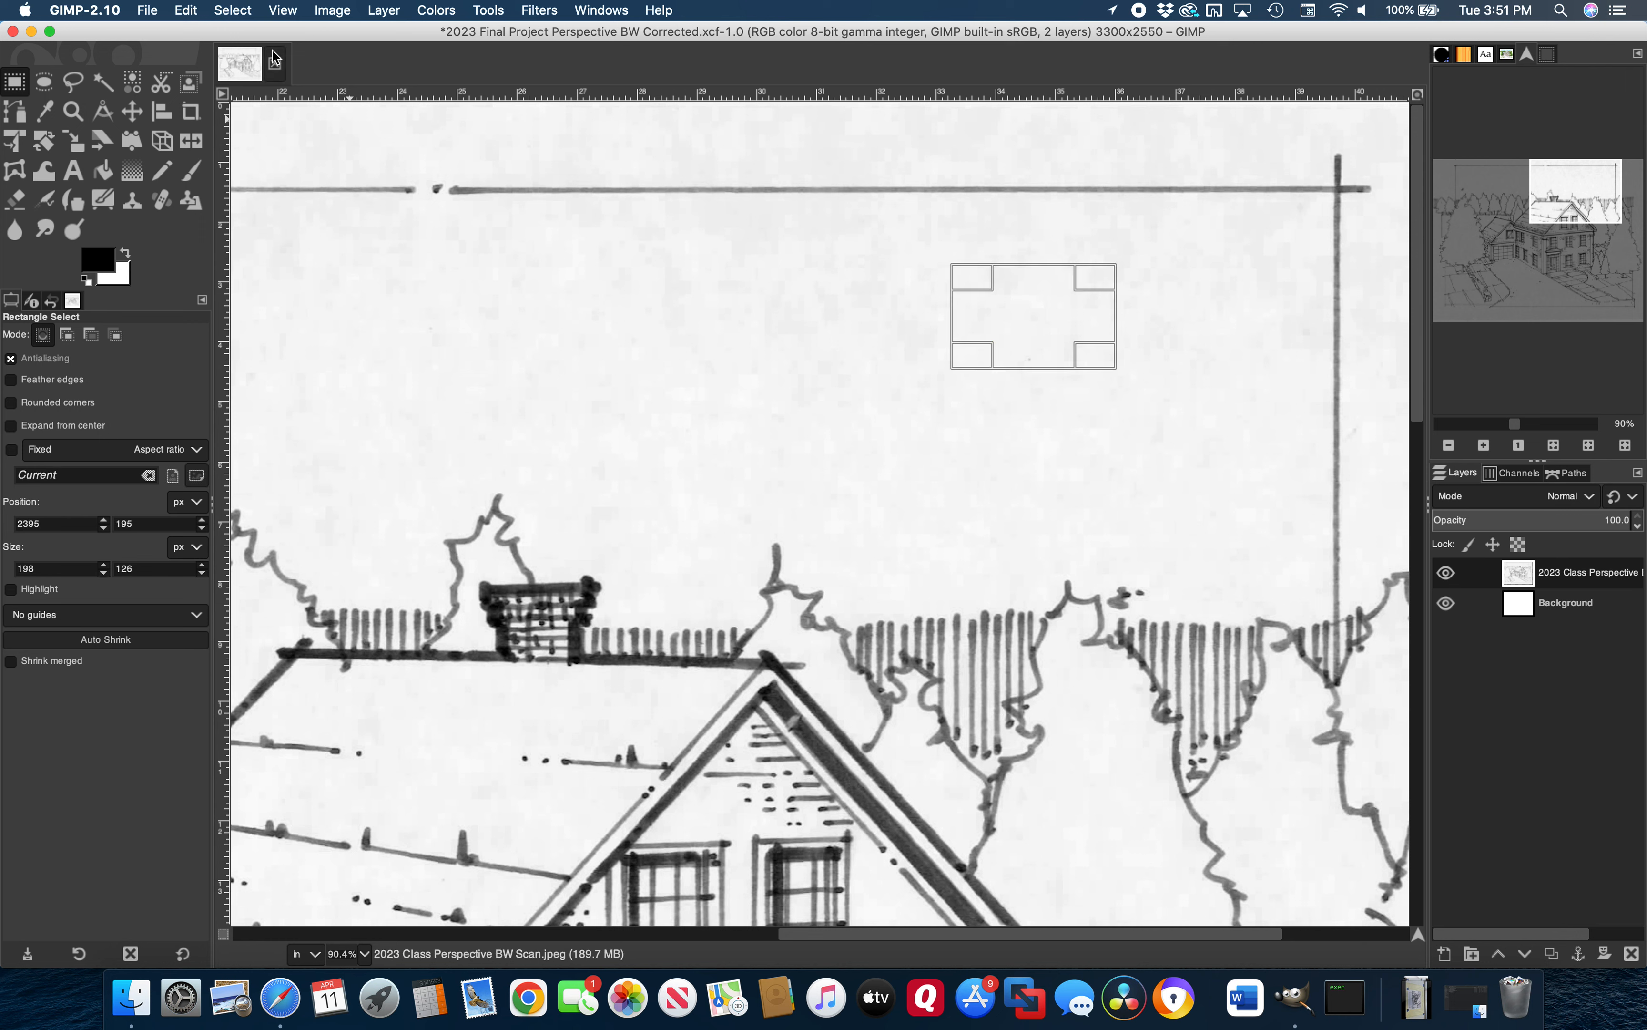
click(188, 13)
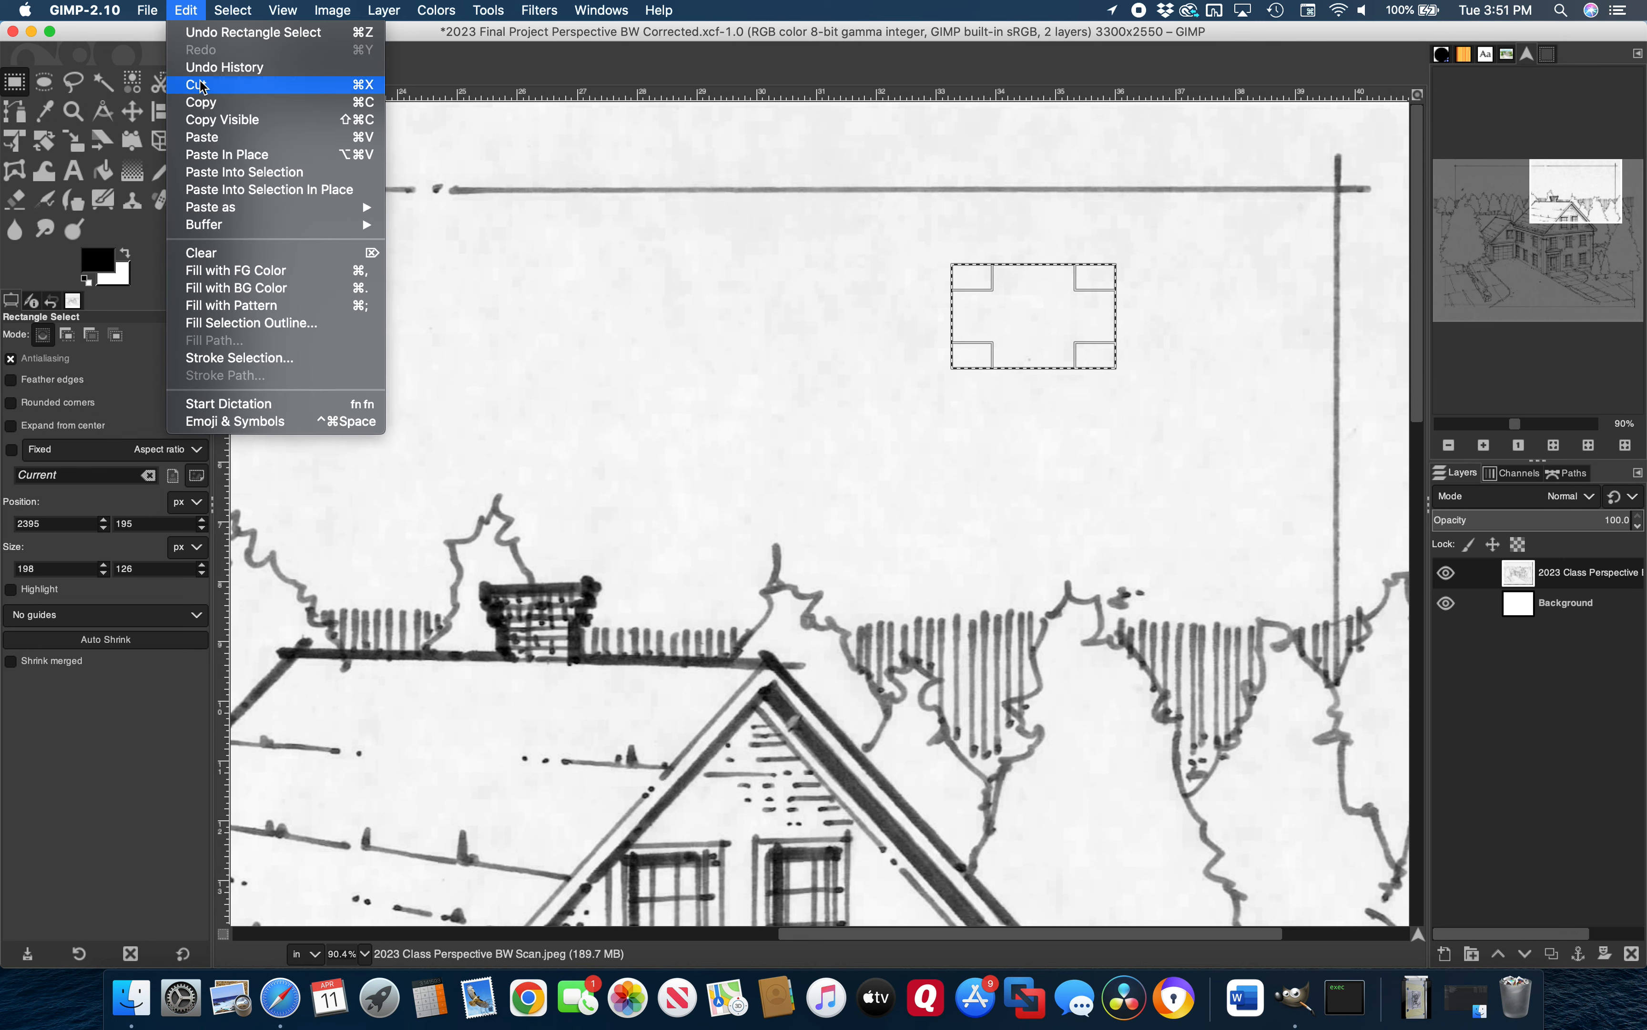
click(199, 81)
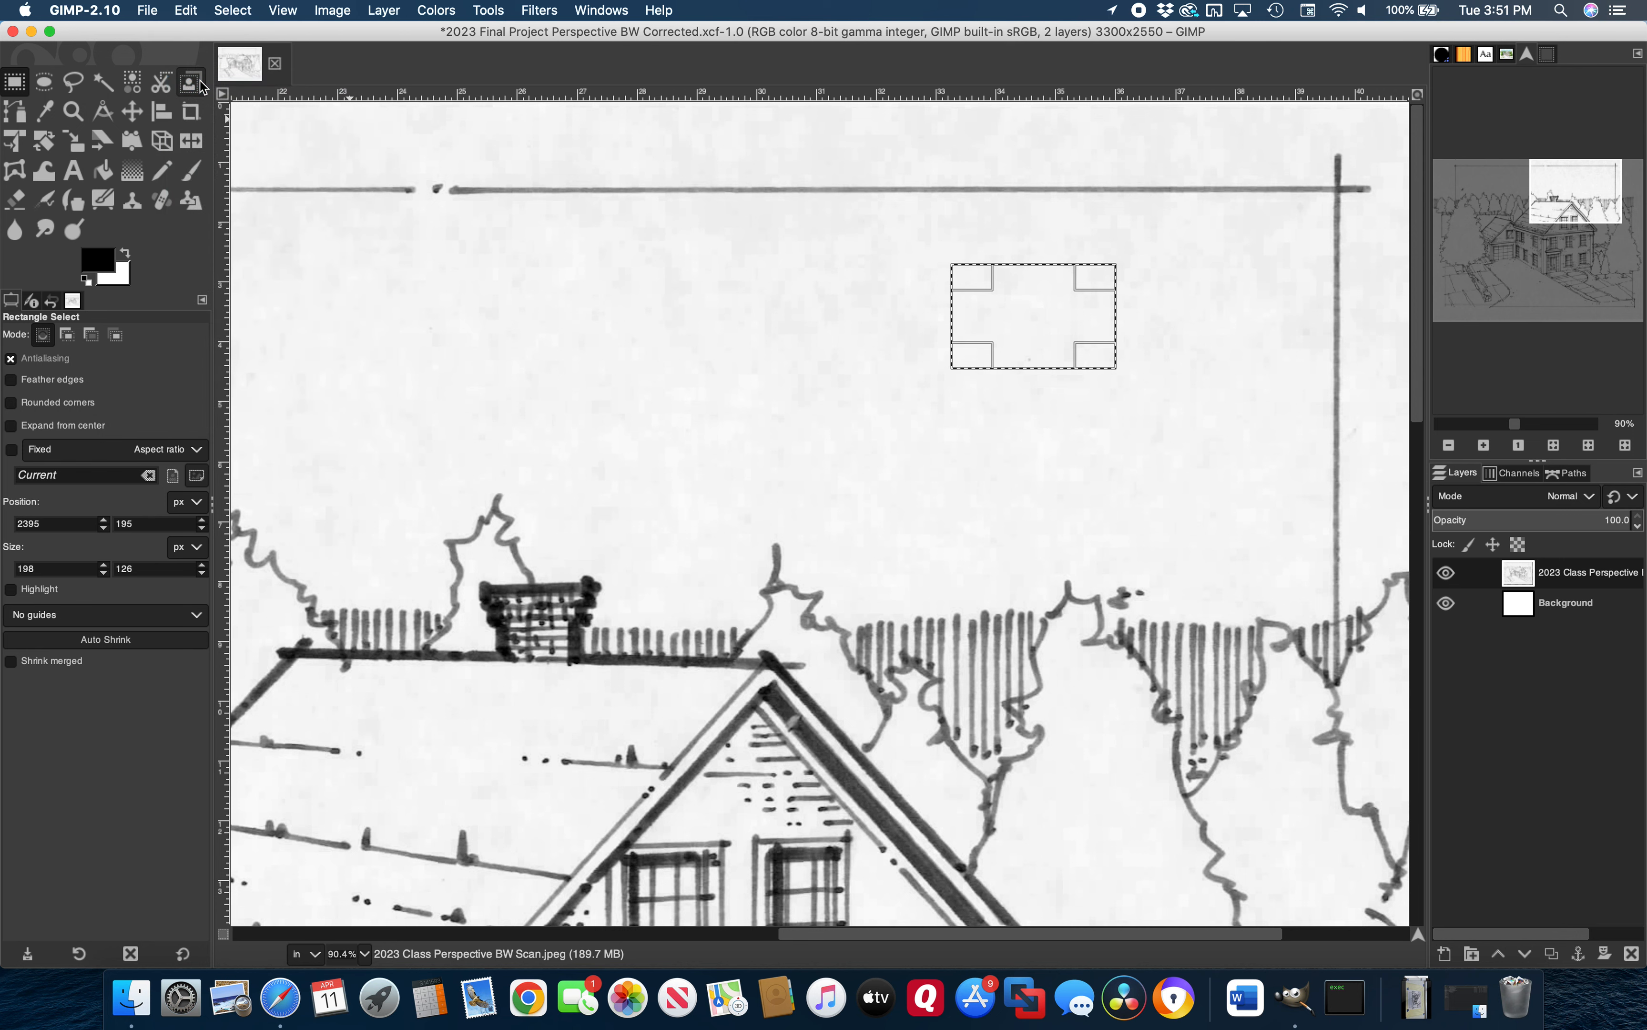
click(233, 10)
click(242, 56)
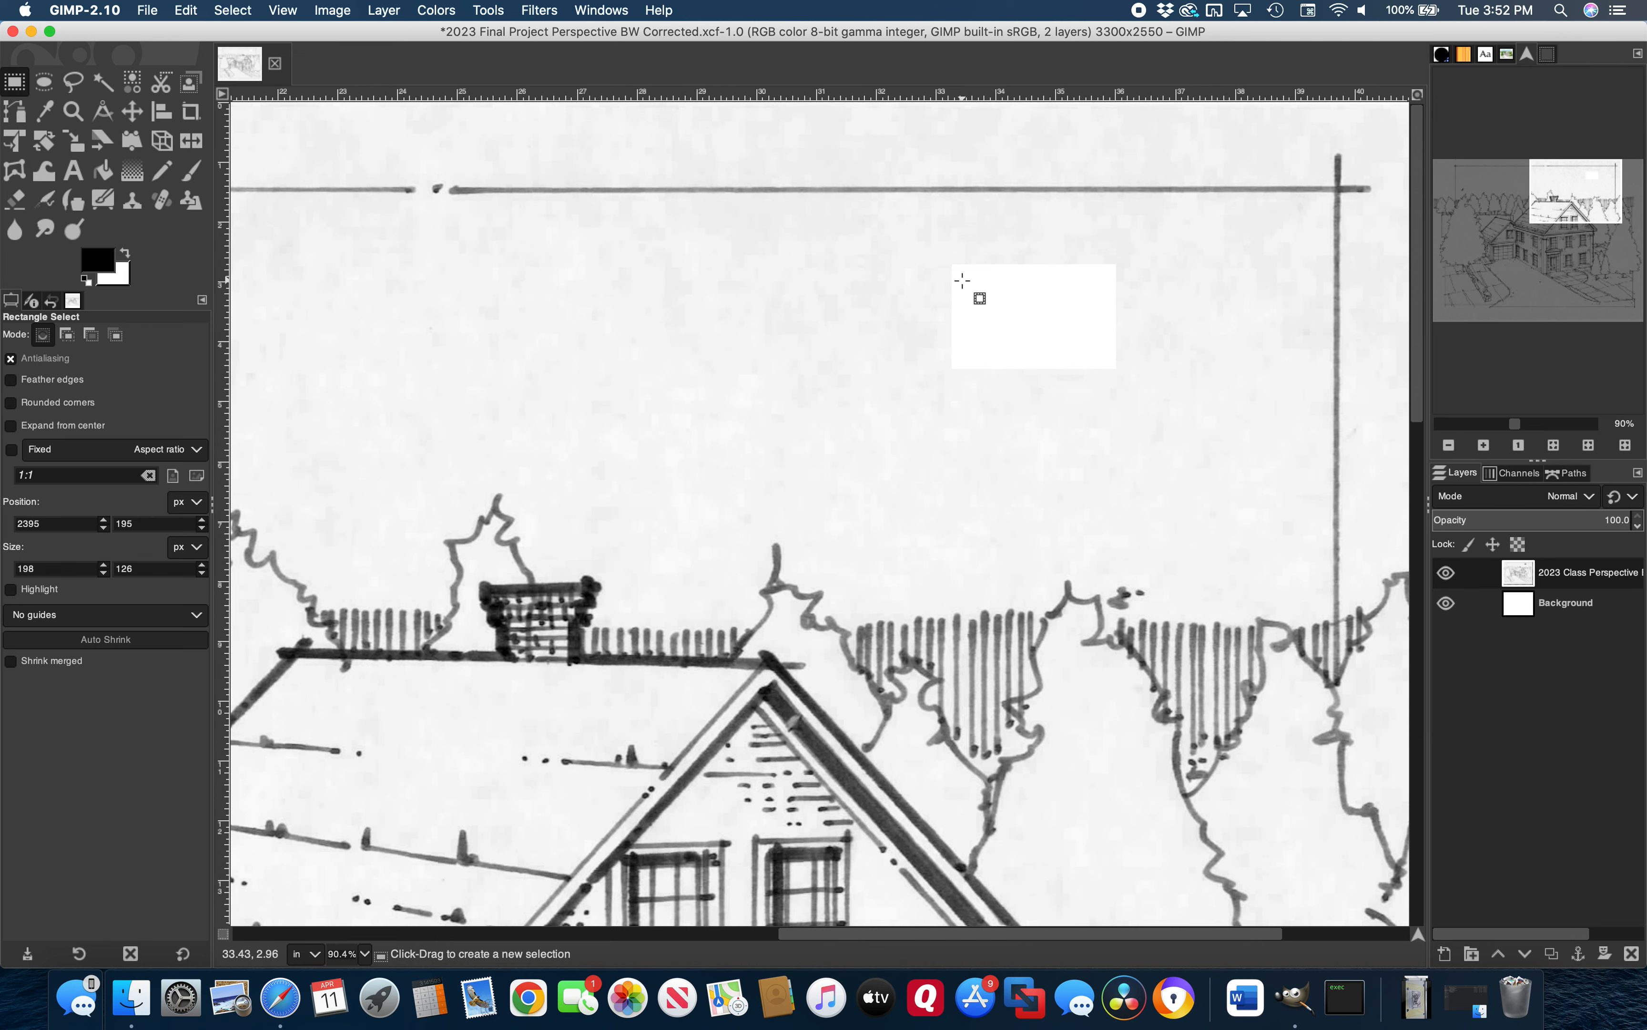
click(1516, 421)
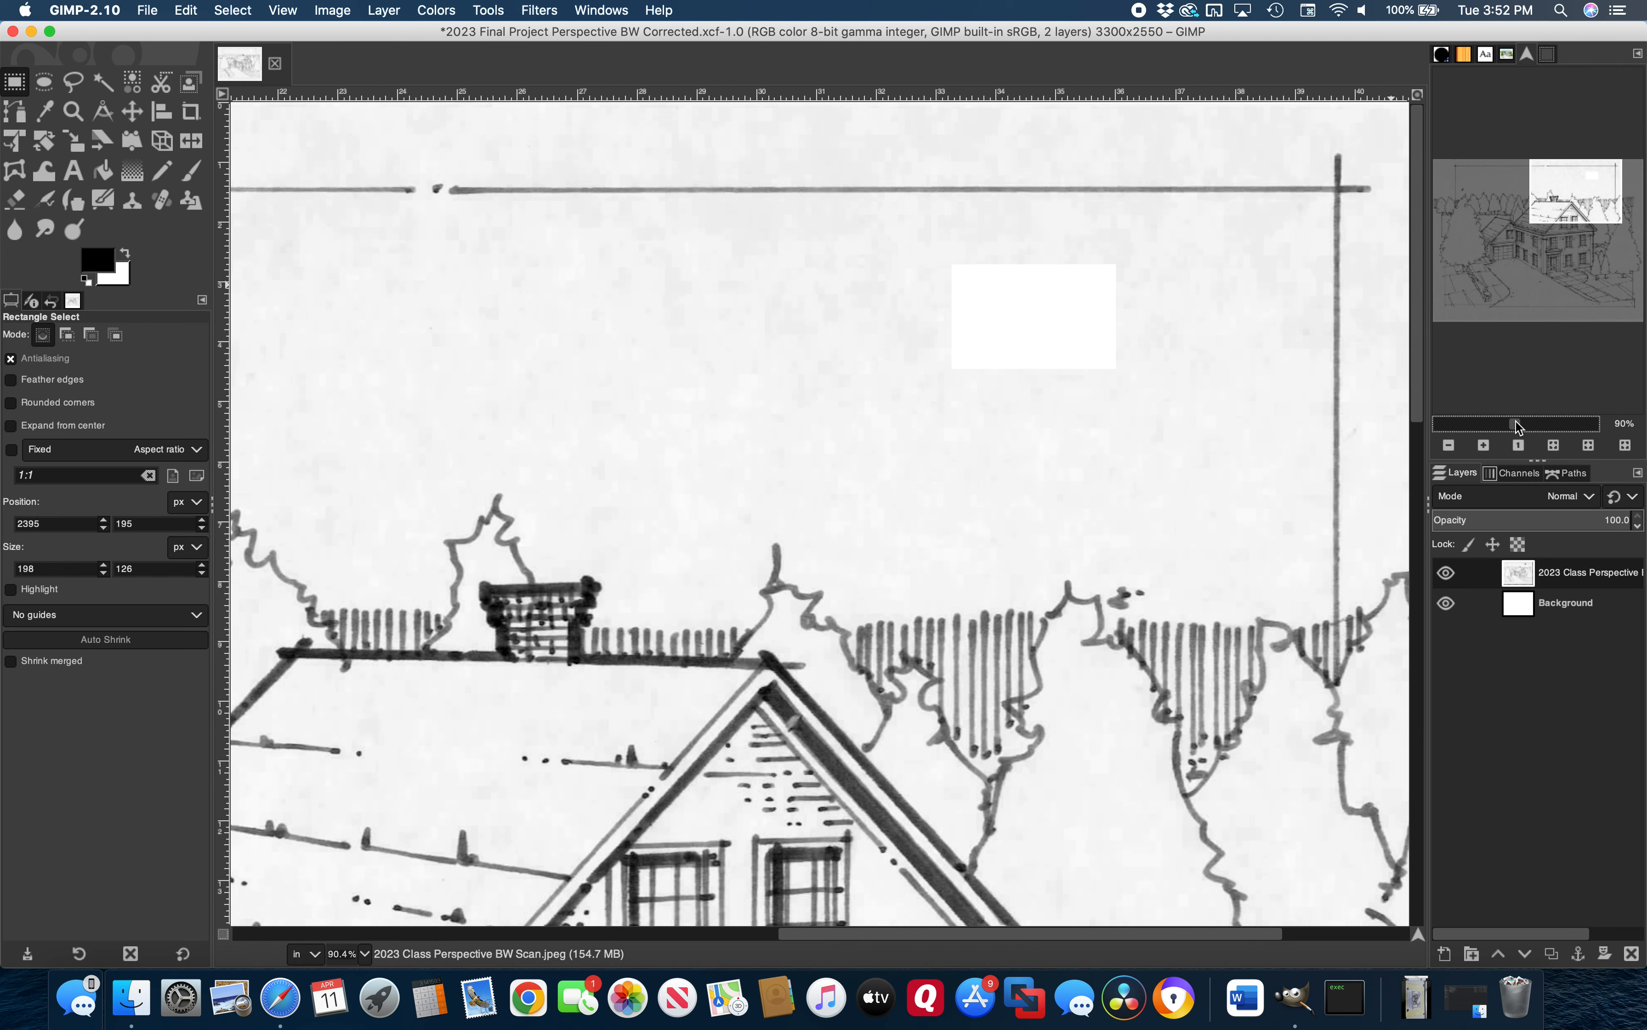
scroll(1520, 423, up, 3)
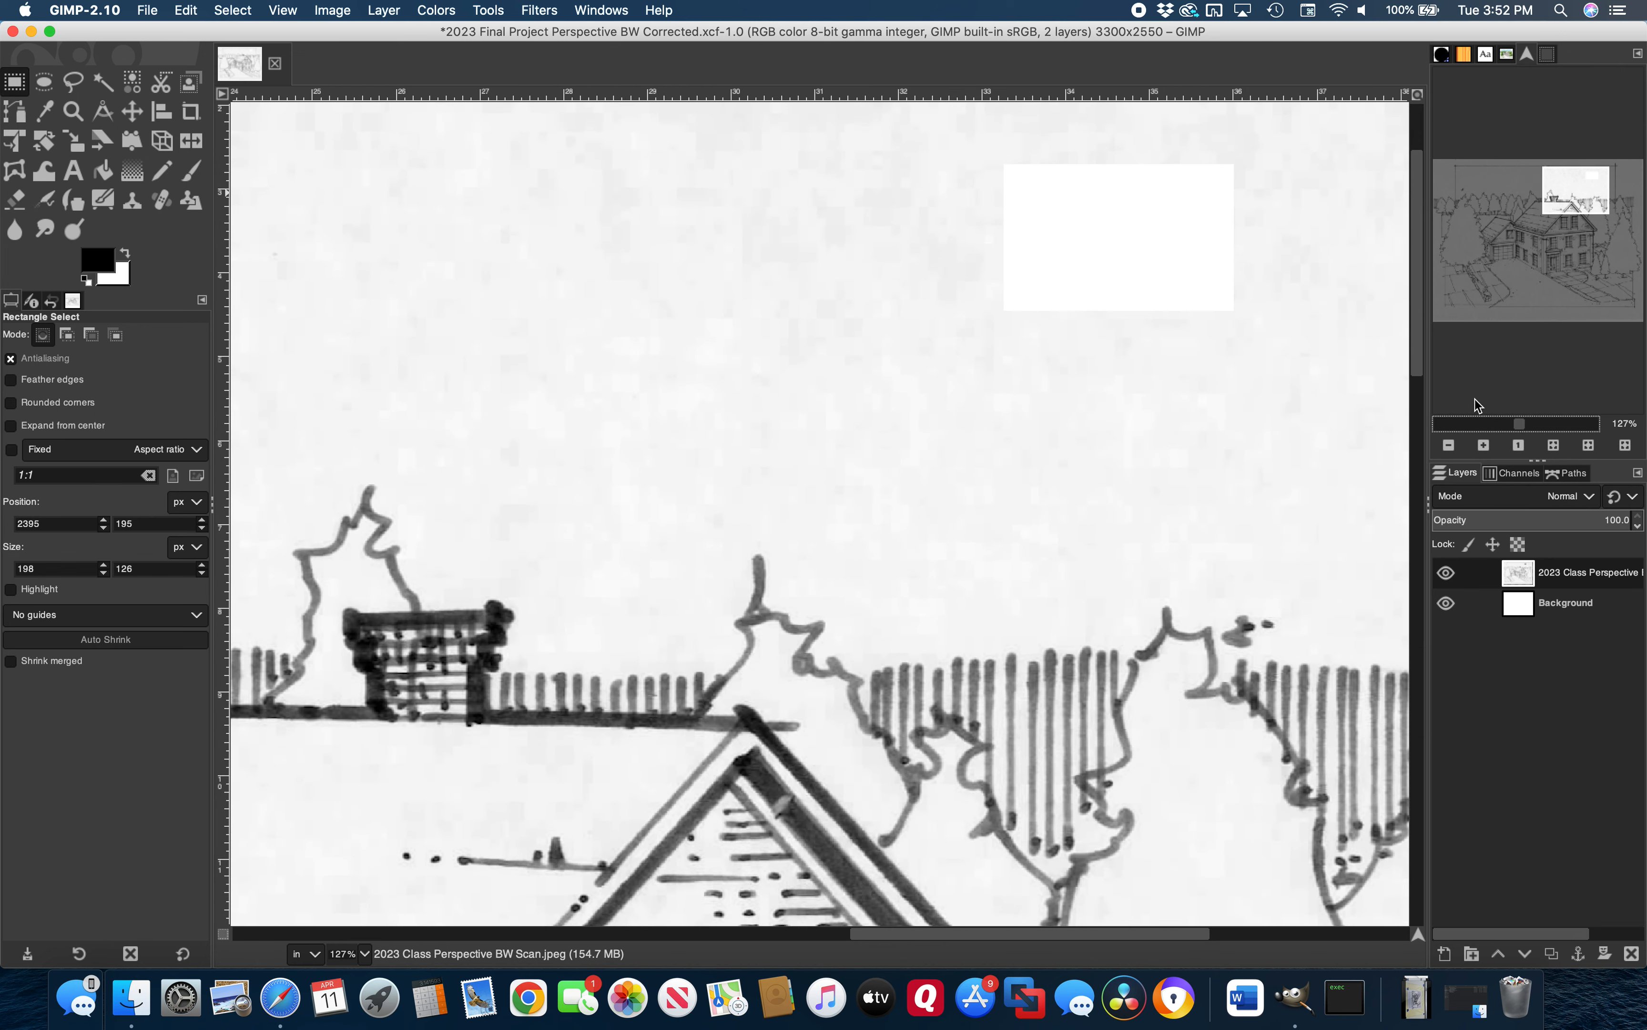
click(442, 12)
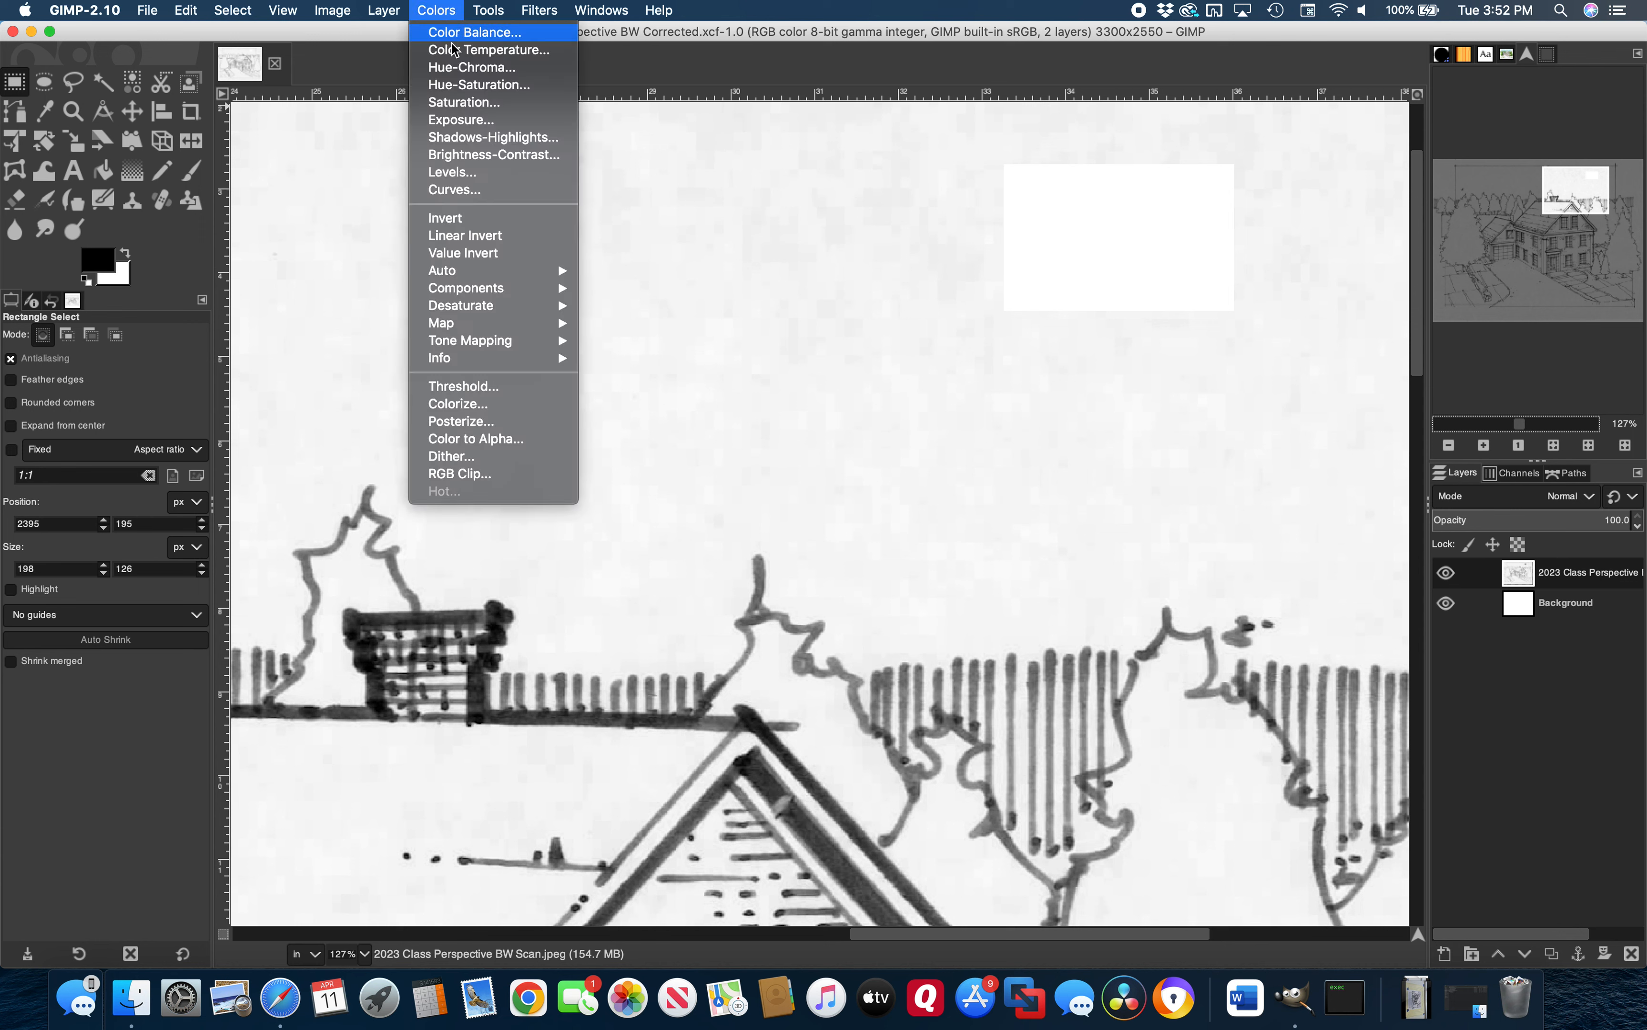
Apply Curves with the white point pulled in and black point at input 159
click(454, 190)
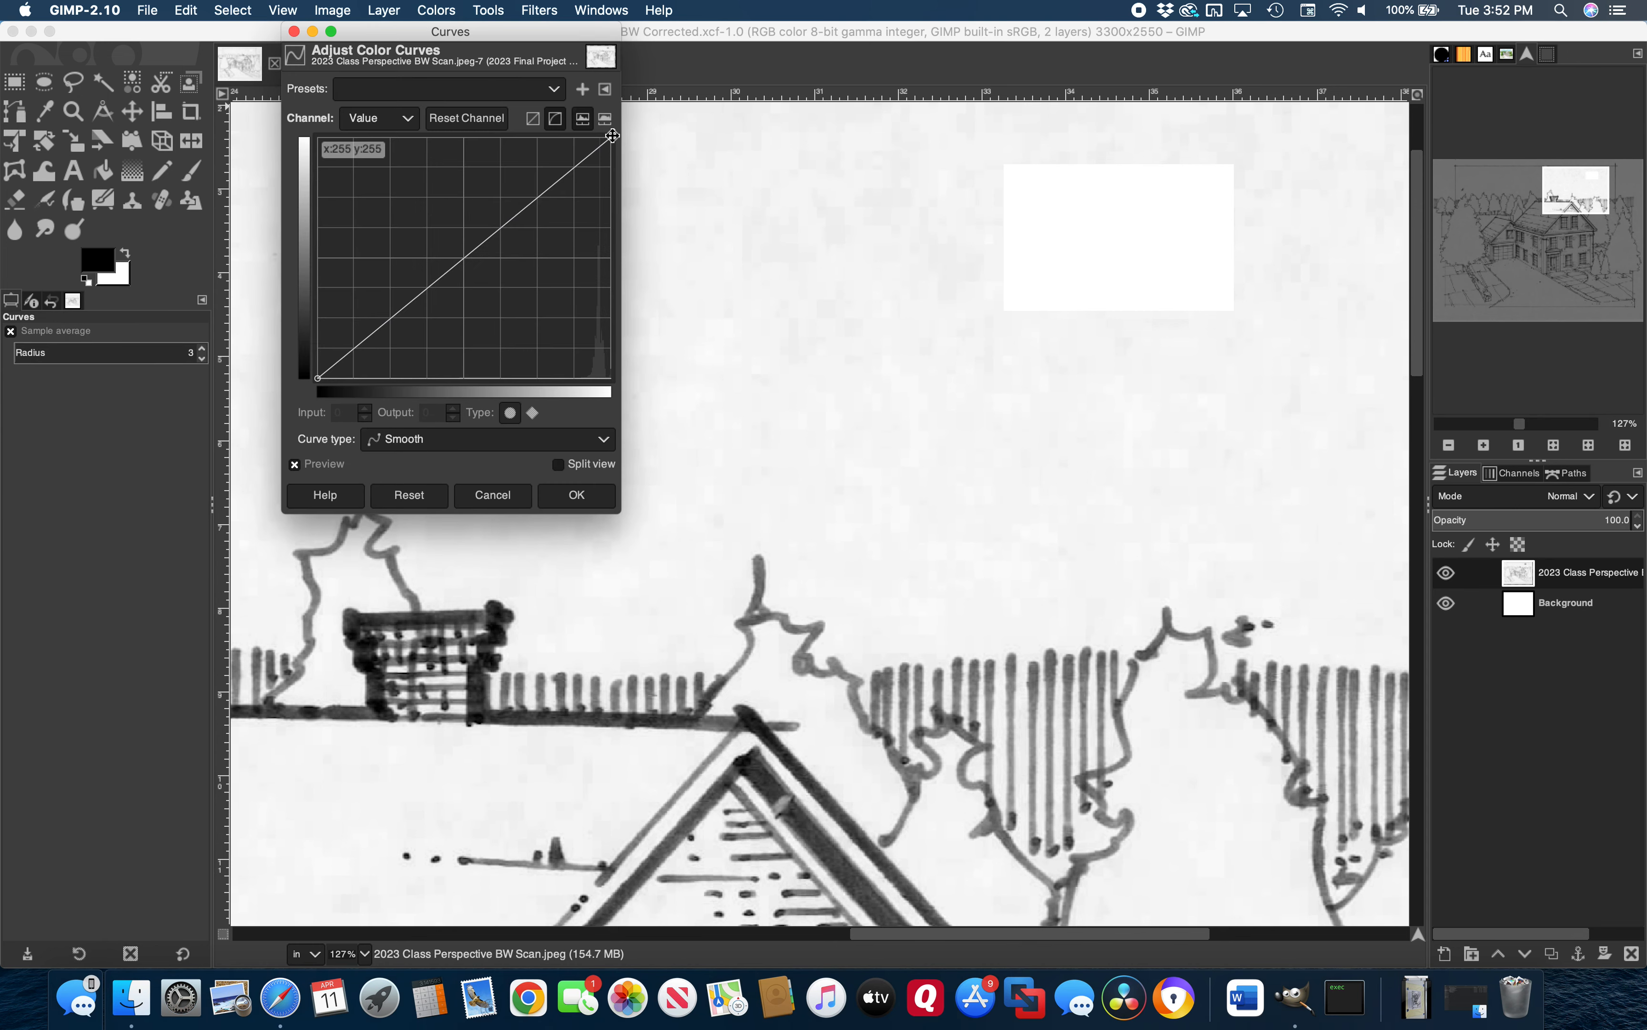
mouse_move(611, 135)
mouse_down()
mouse_move(536, 138)
mouse_move(626, 140)
mouse_move(613, 136)
mouse_move(625, 241)
mouse_move(615, 138)
mouse_move(522, 136)
mouse_move(609, 135)
mouse_move(581, 128)
mouse_up()
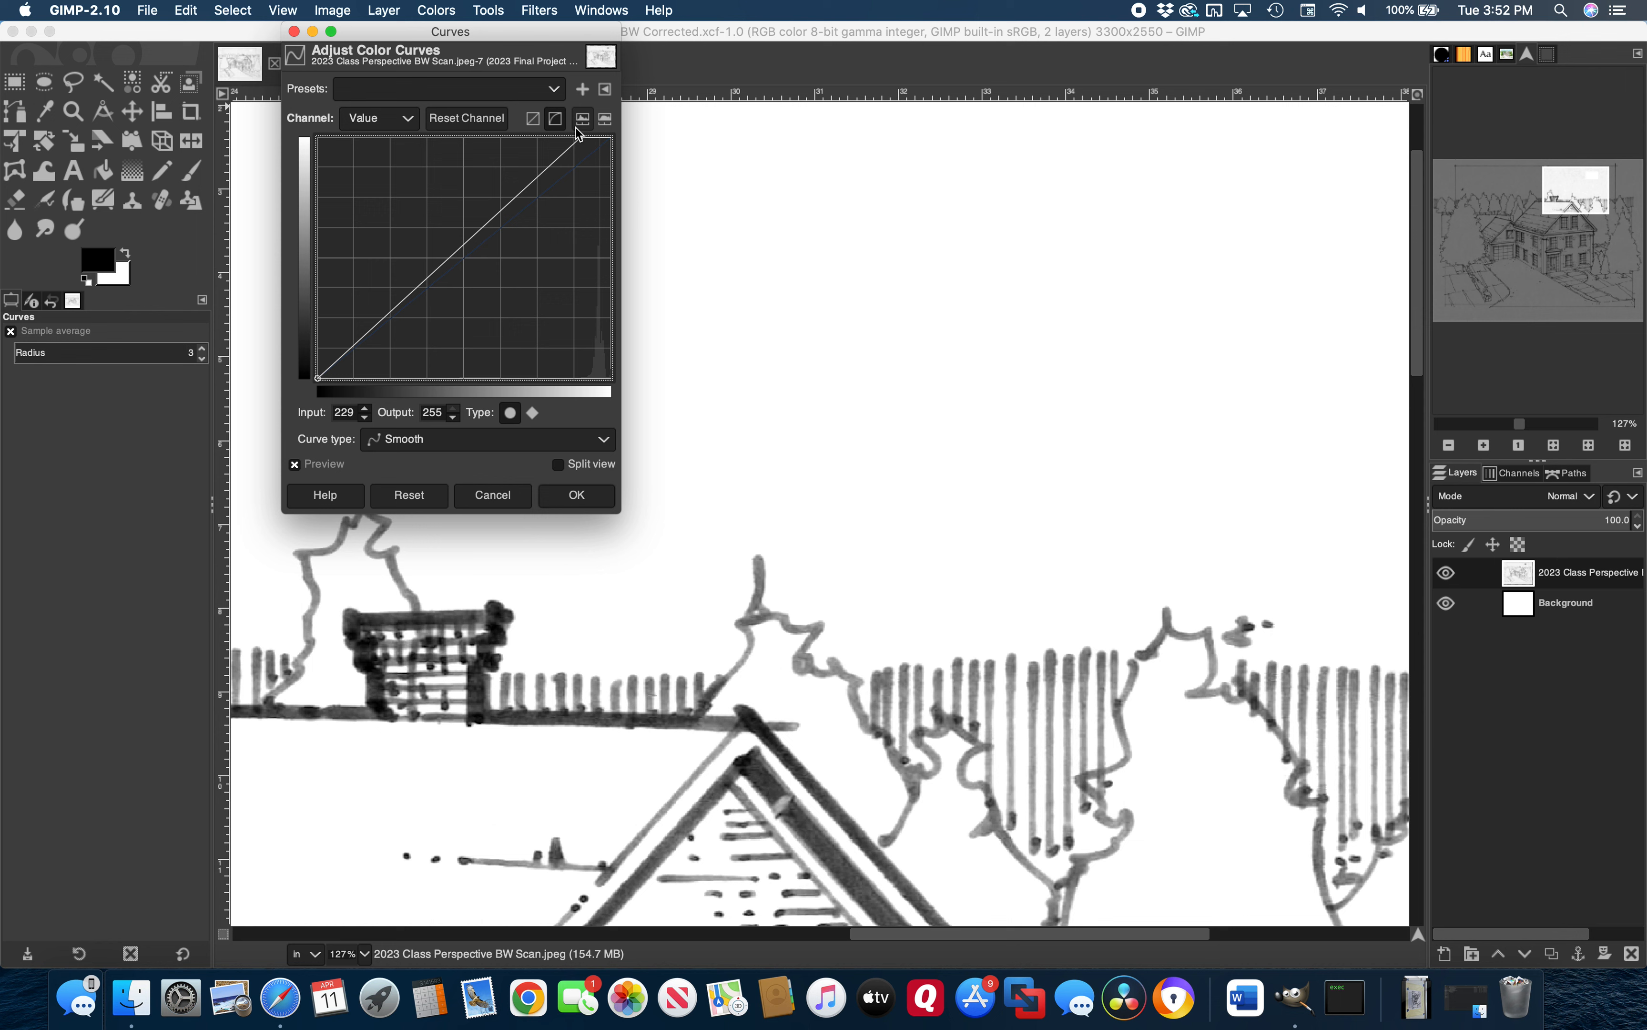
click(317, 380)
mouse_move(317, 380)
mouse_down()
mouse_move(590, 375)
mouse_move(391, 387)
mouse_move(499, 390)
mouse_up()
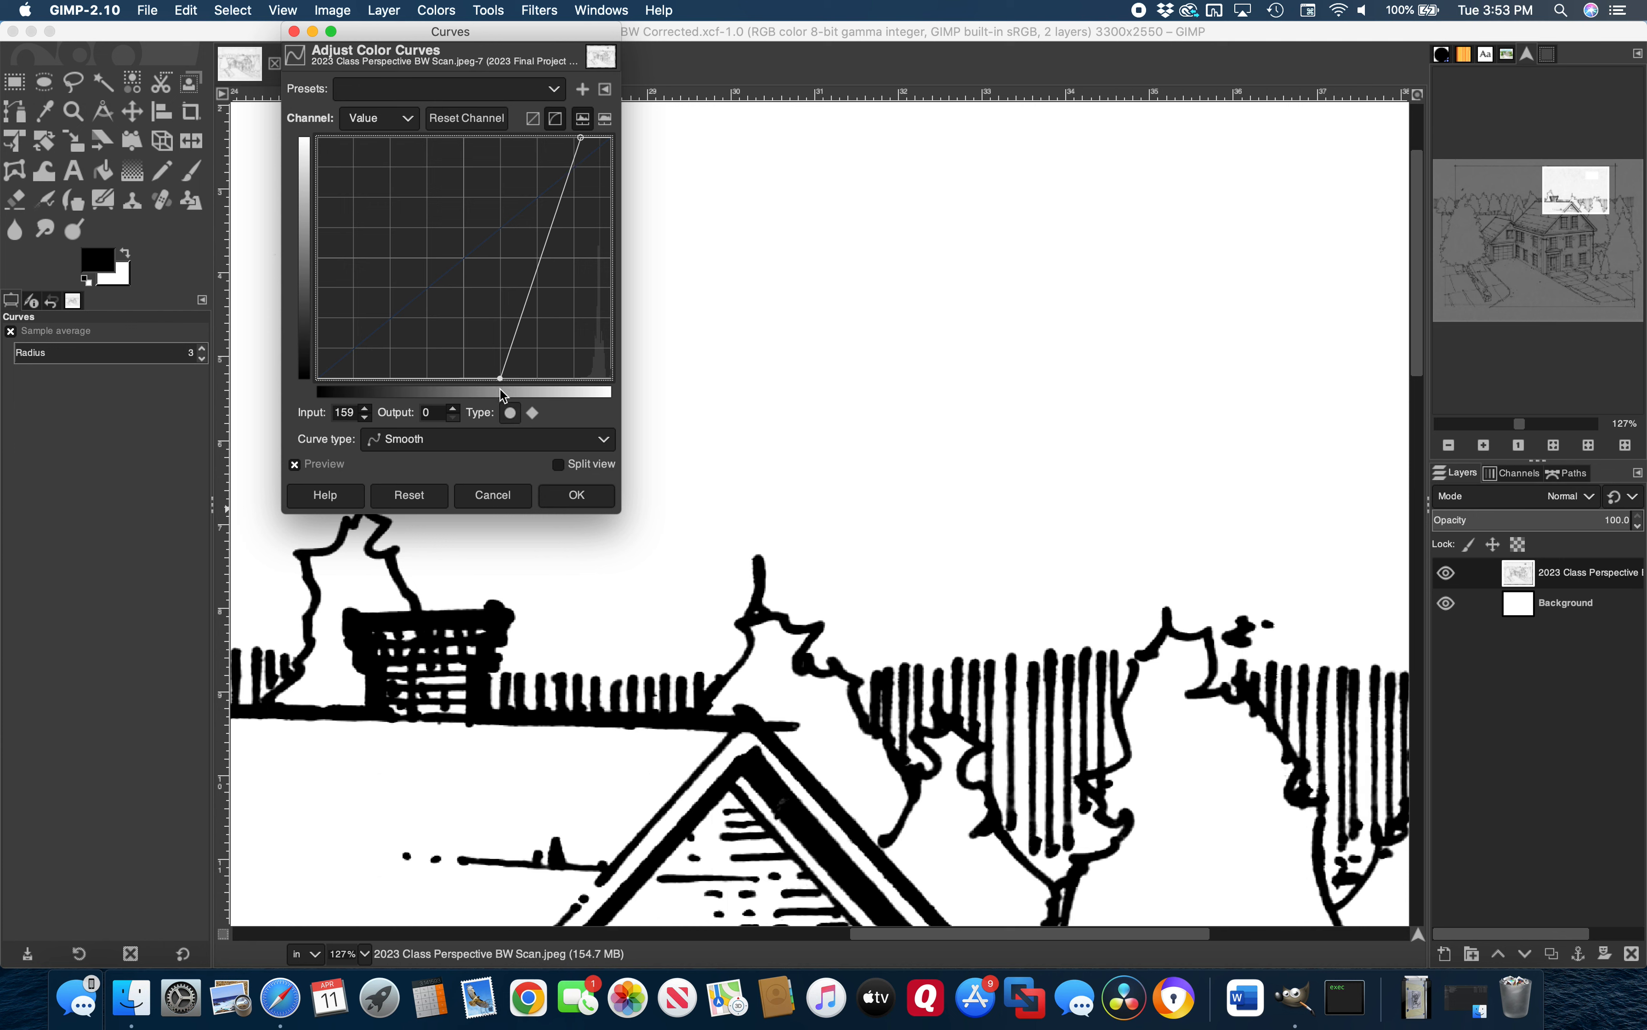
click(592, 502)
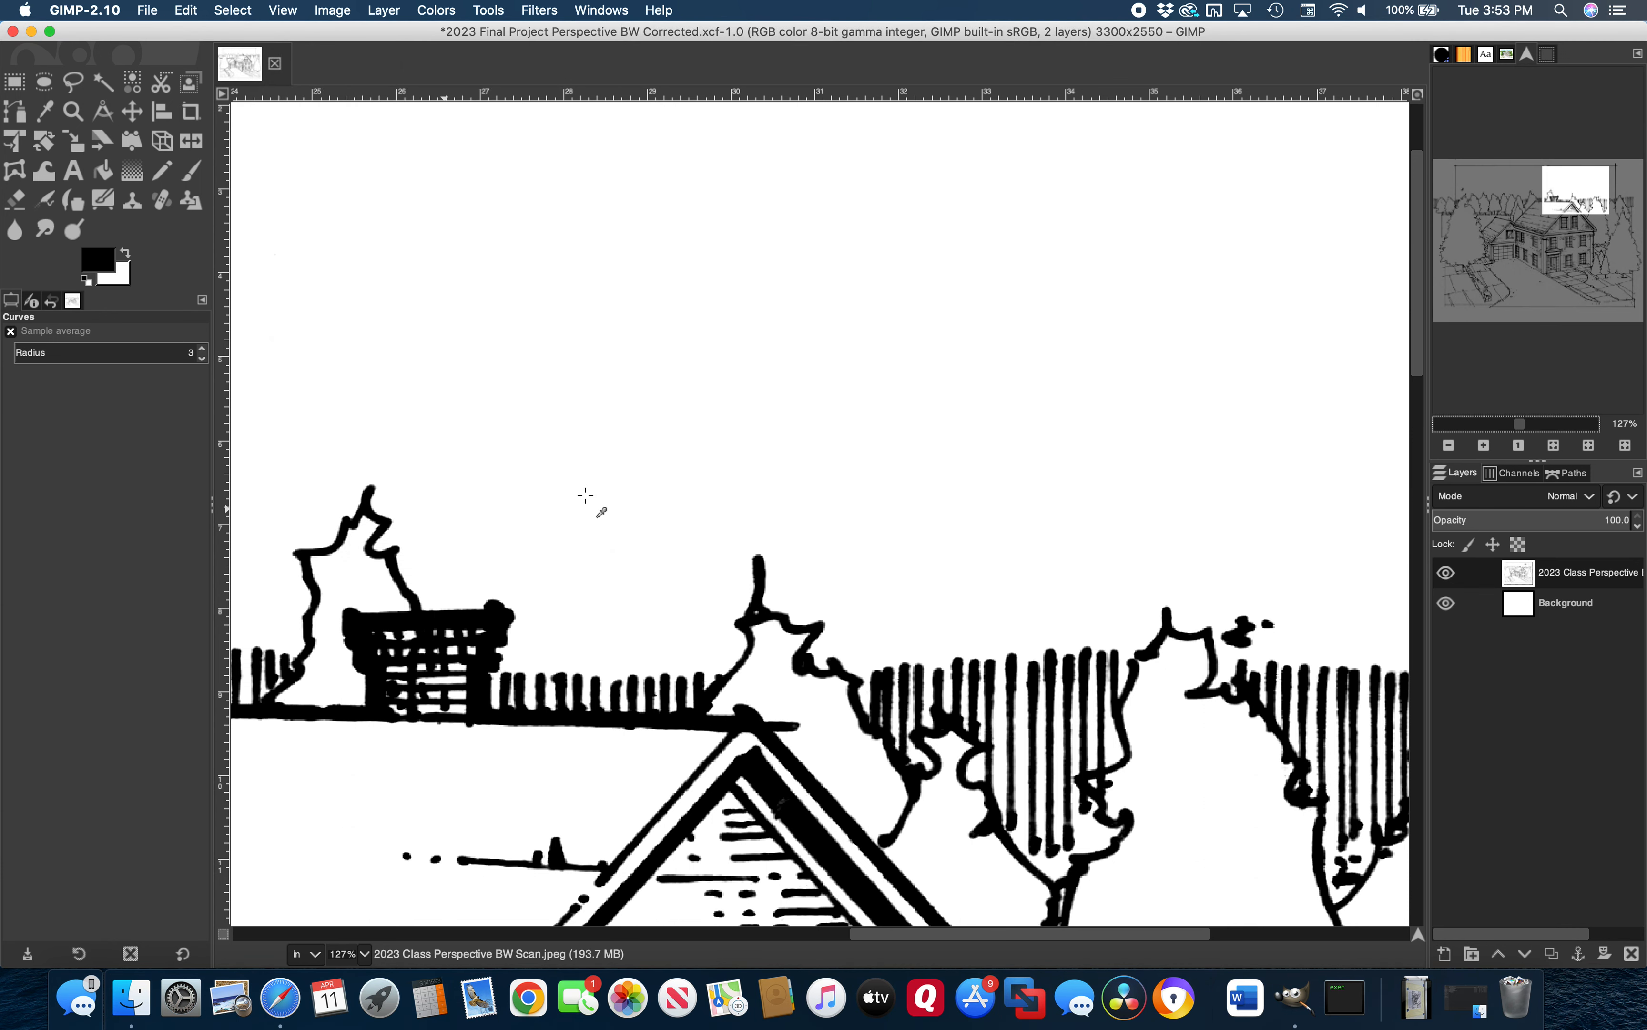
Save the 2023 Final Project Perspective BW Corrected project and zoom out to the whole drawing
click(148, 10)
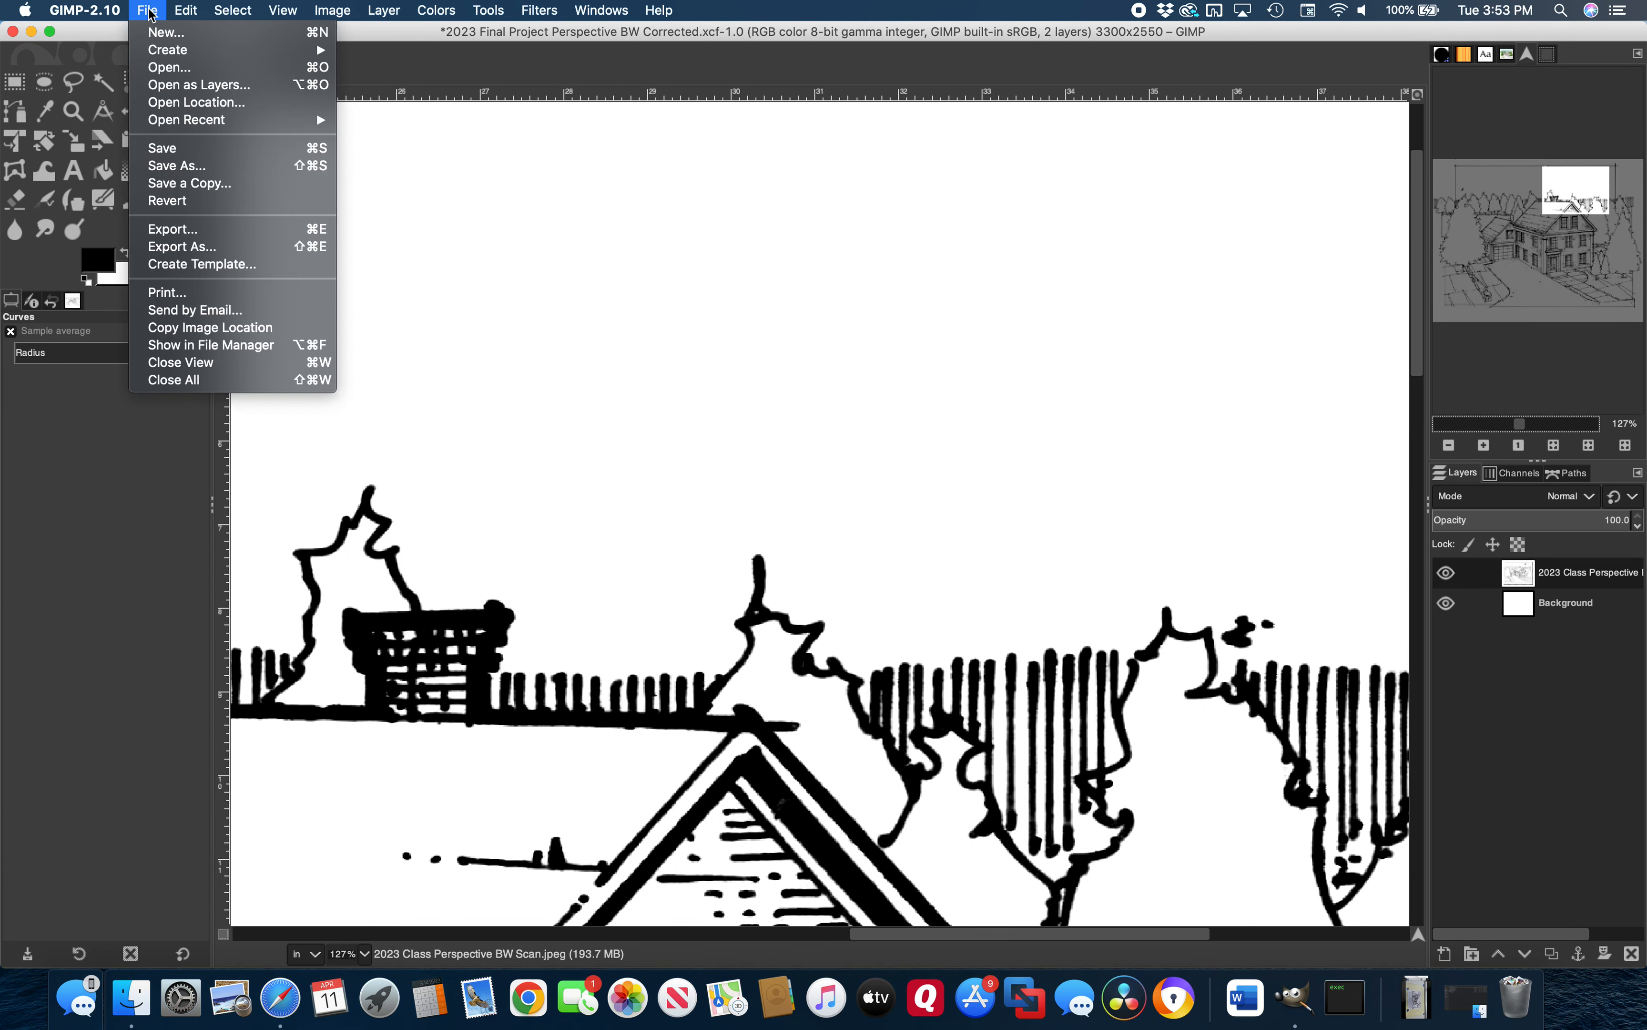
click(165, 149)
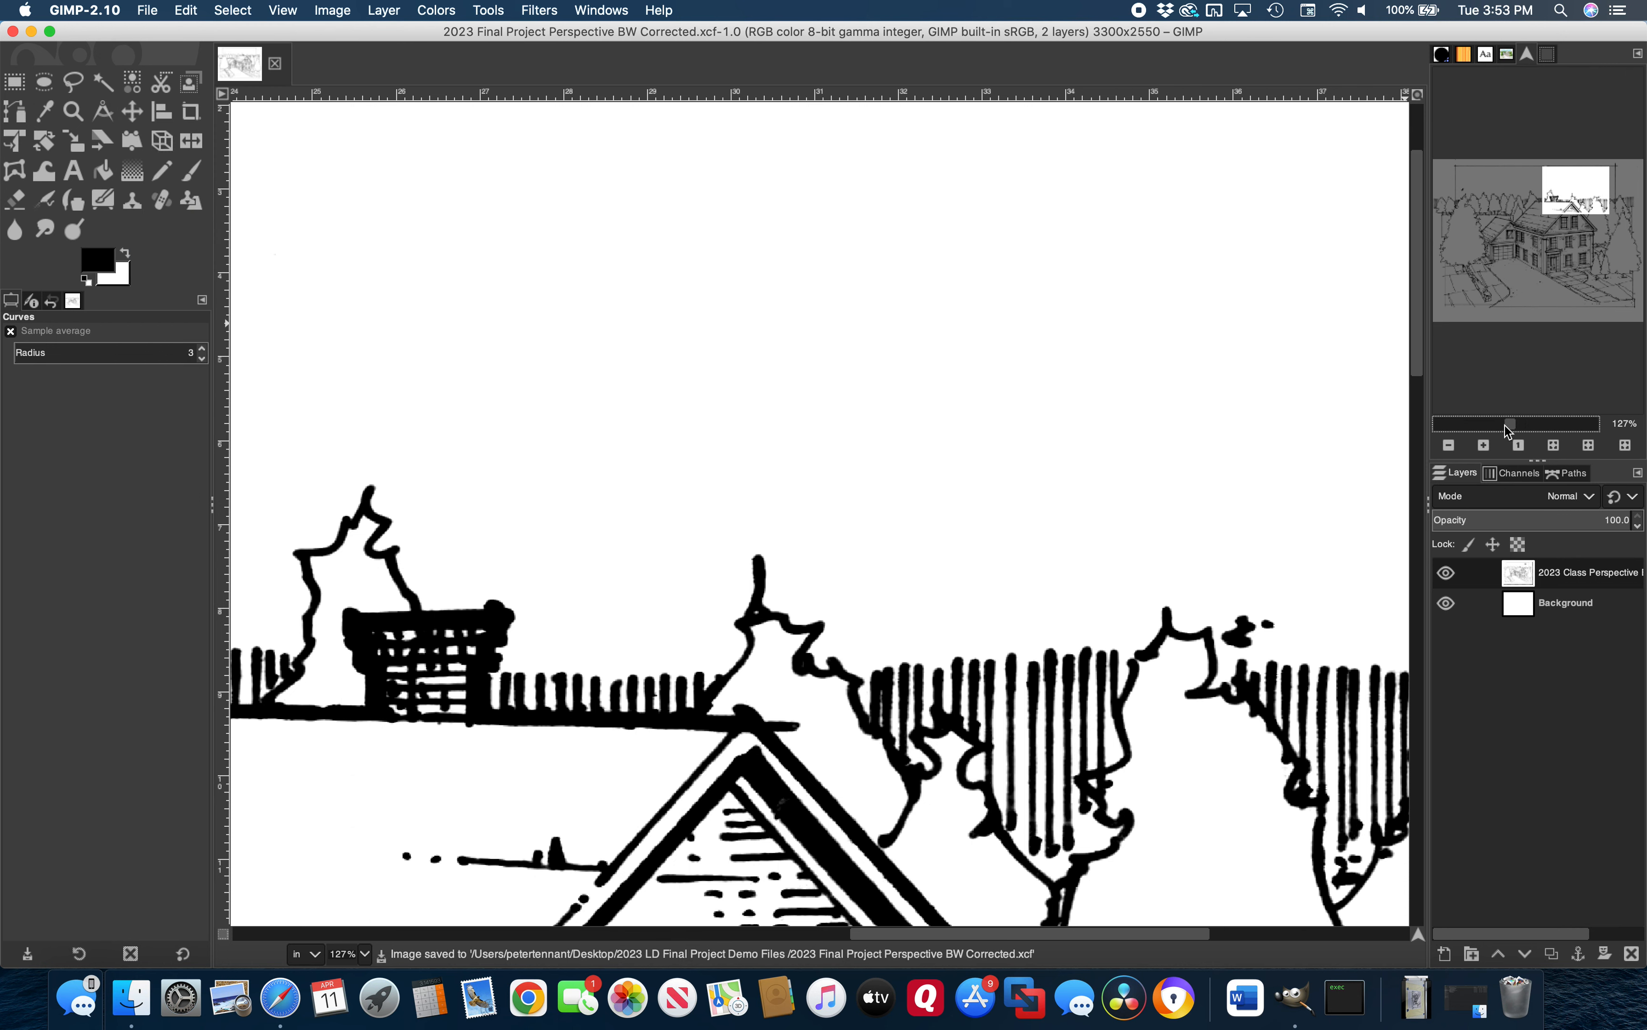
drag(1446, 424, 1510, 424)
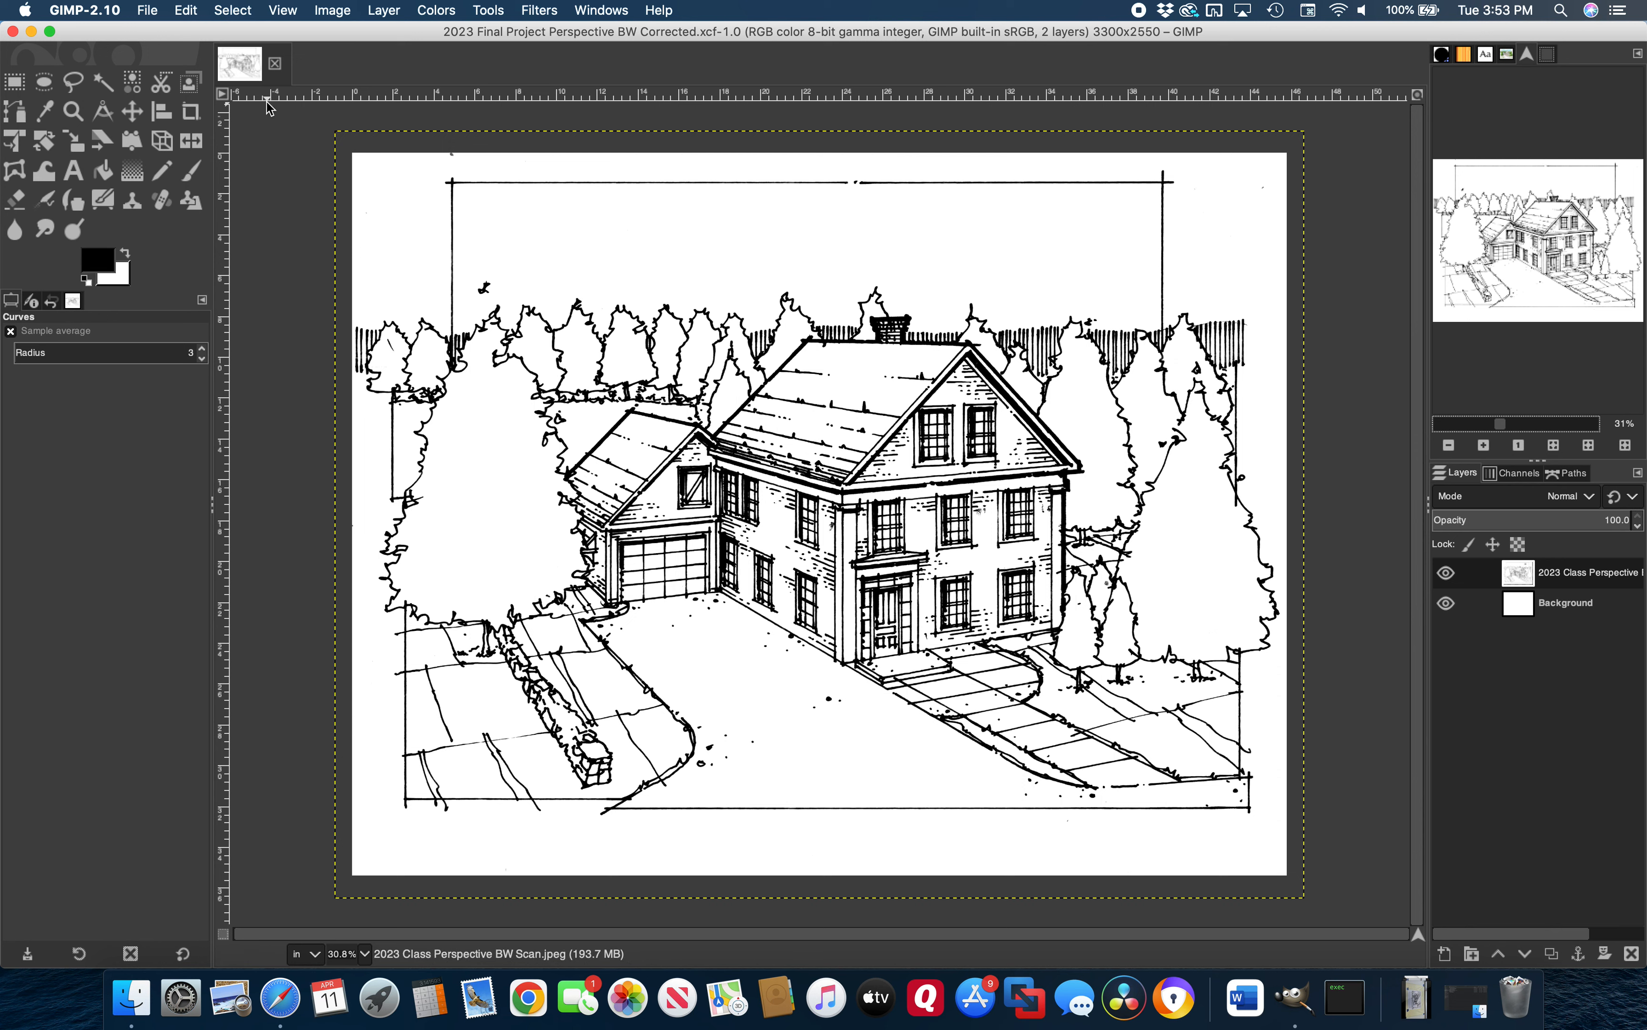
click(149, 10)
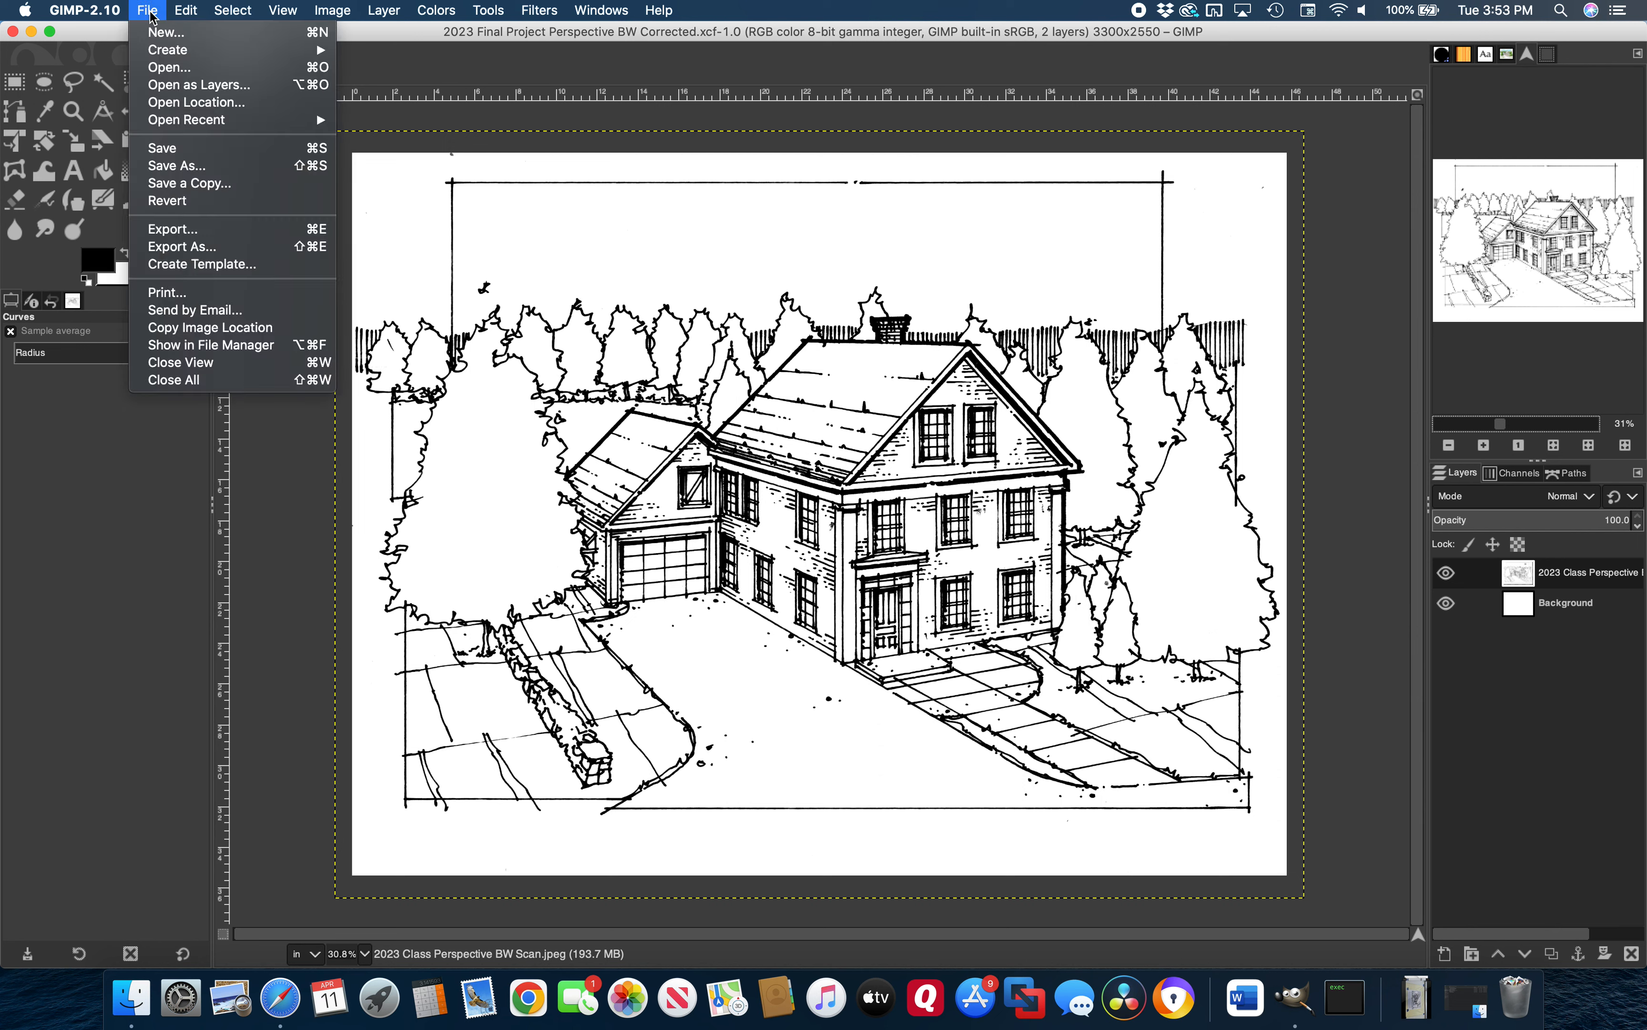
Export as '2023 Class Perspective BW Scan Corrected.jpeg' at JPEG quality 100
click(164, 235)
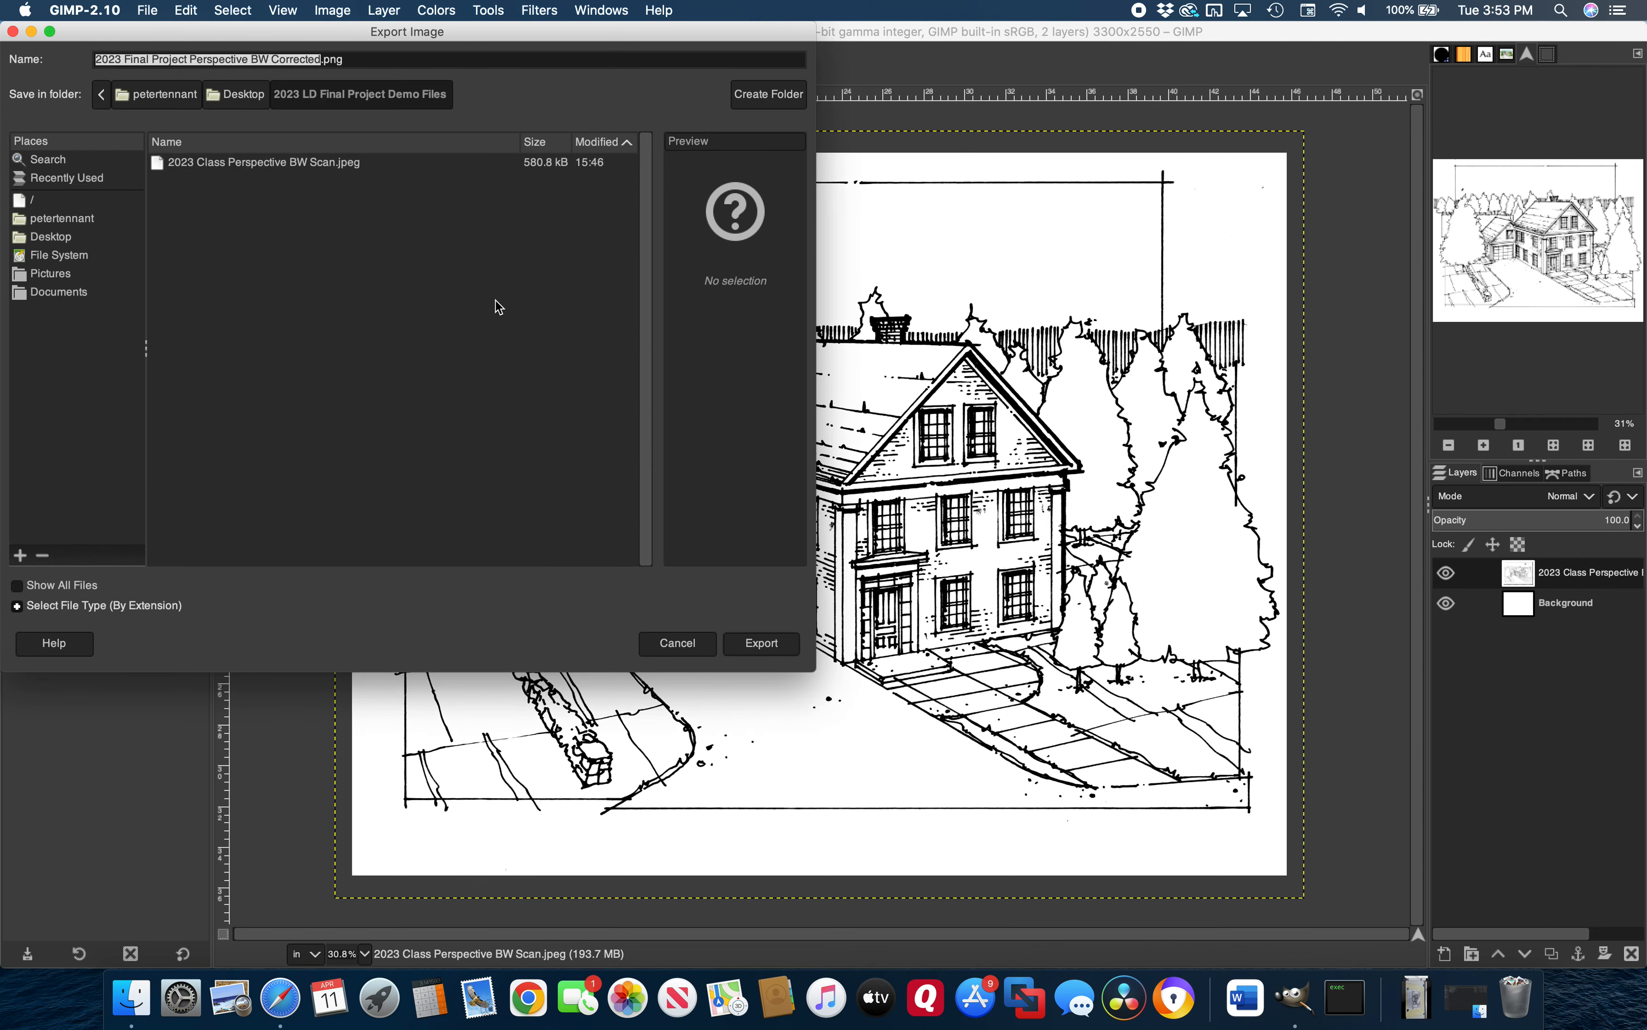
click(258, 165)
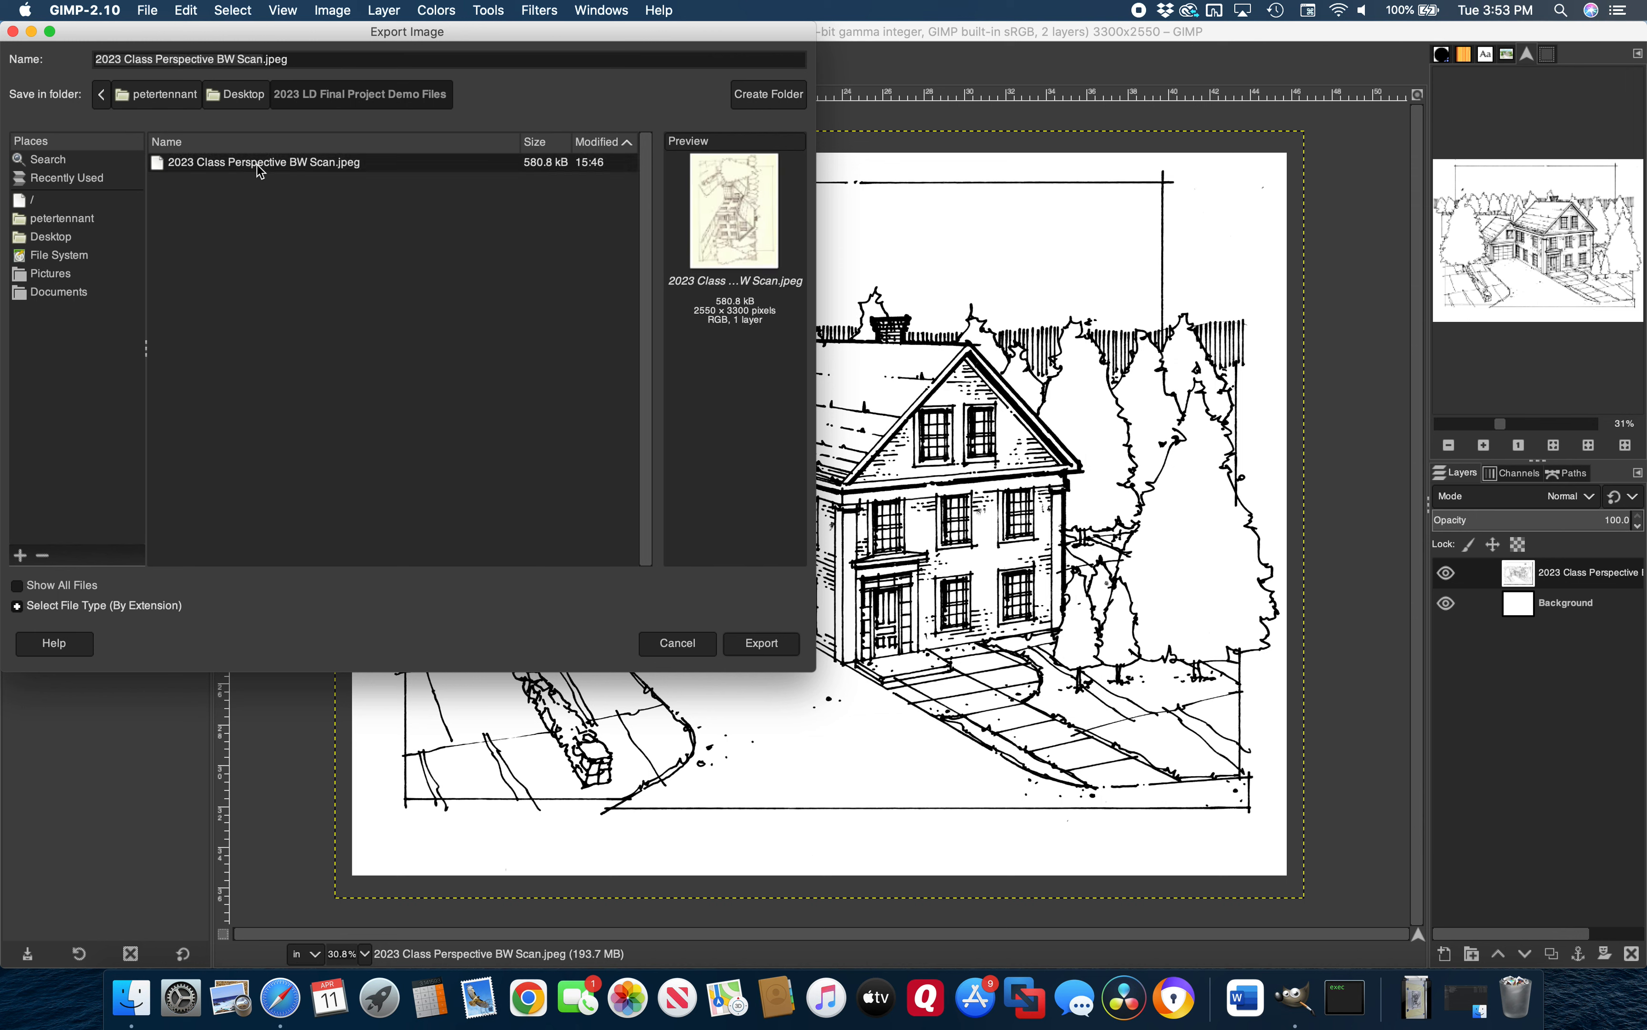
click(261, 59)
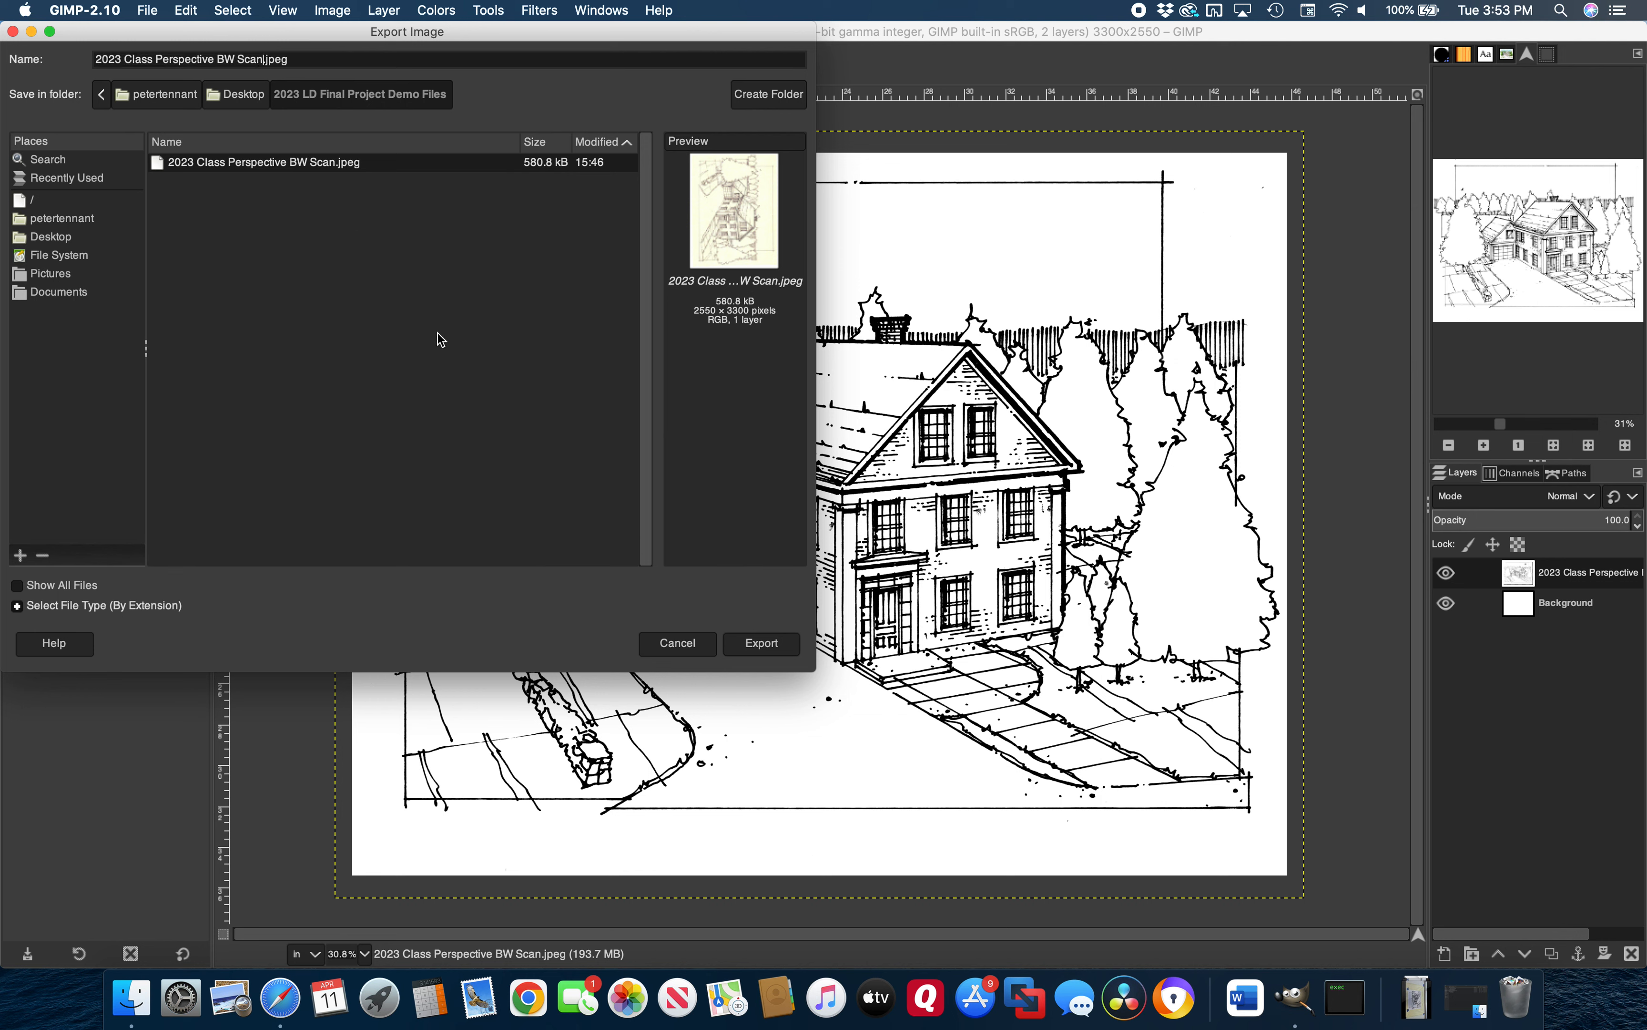
text(Corrected)
click(762, 643)
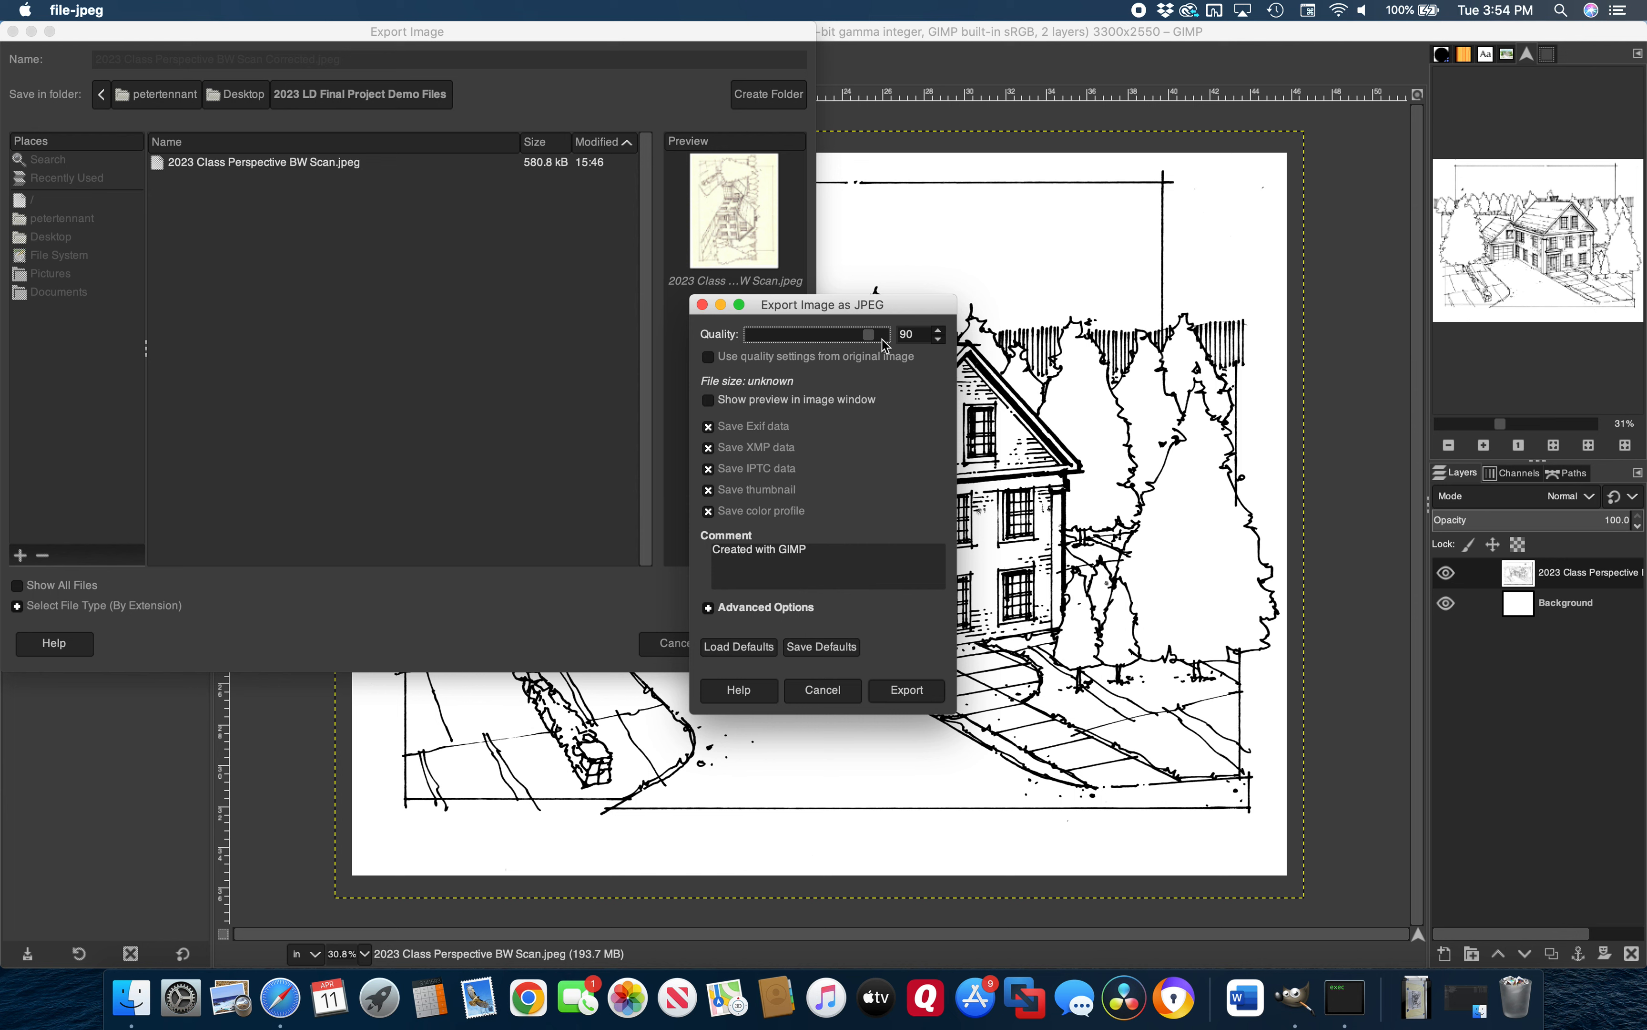
click(909, 690)
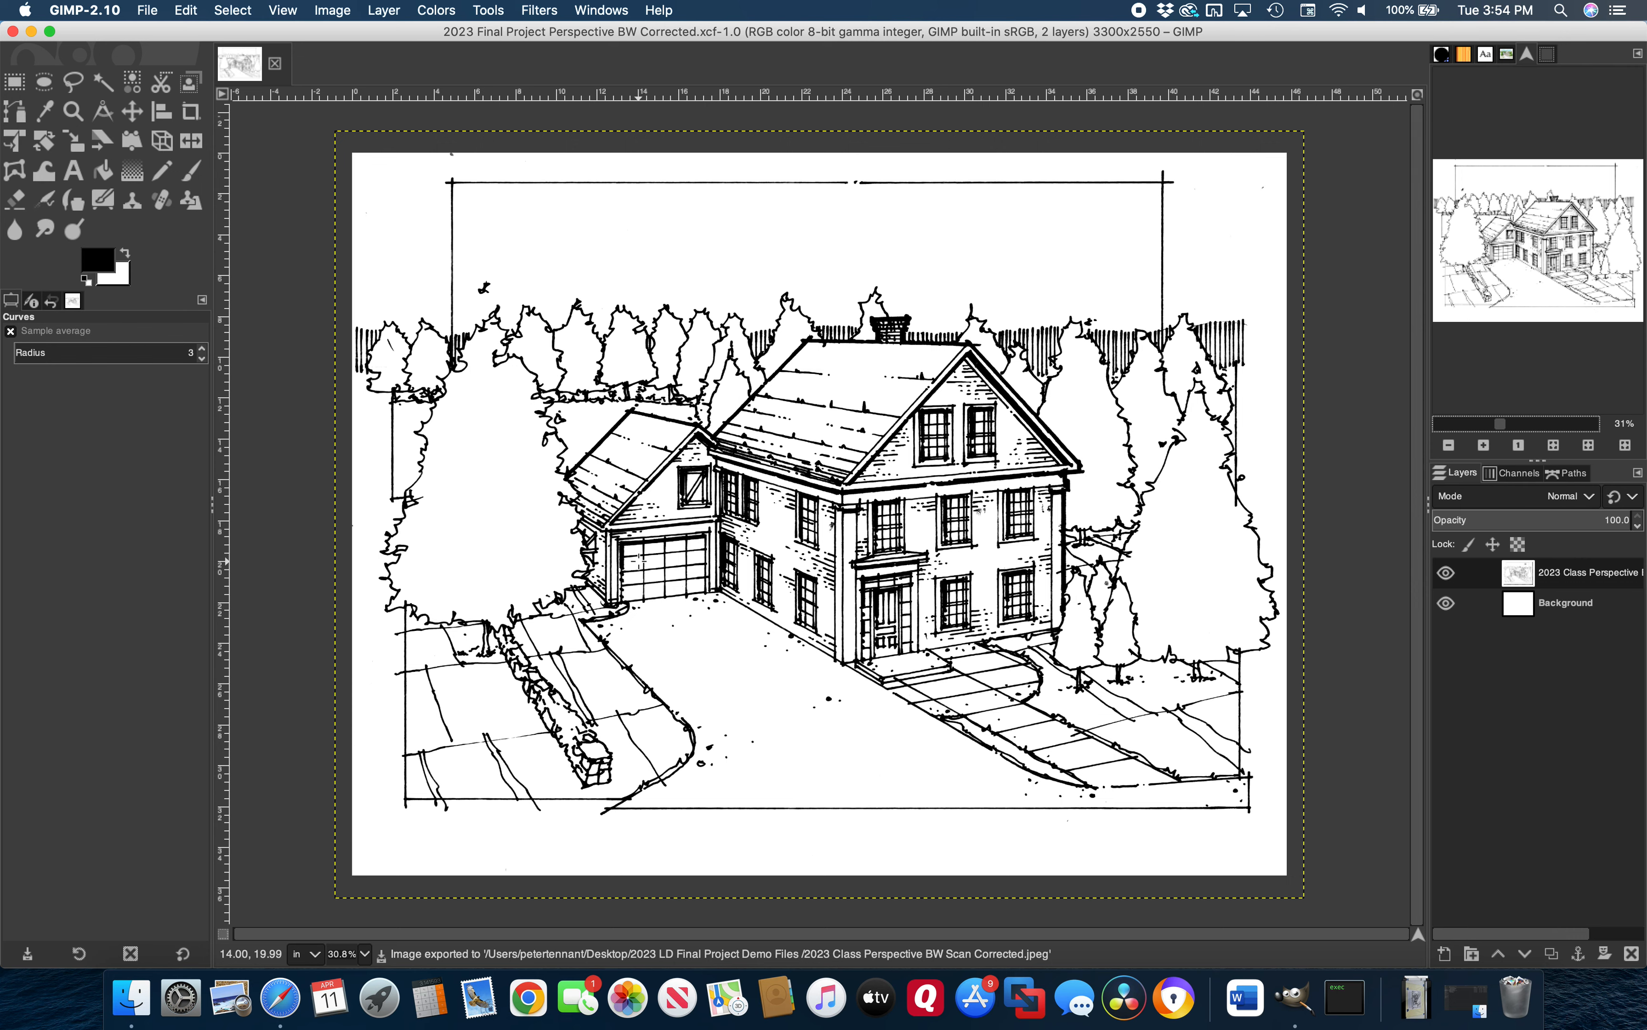
Preview '2023 Class Perspective BW Scan Corrected.jpeg' from the 2023 LD Final Project Demo Files folder, then return to GIMP
click(131, 998)
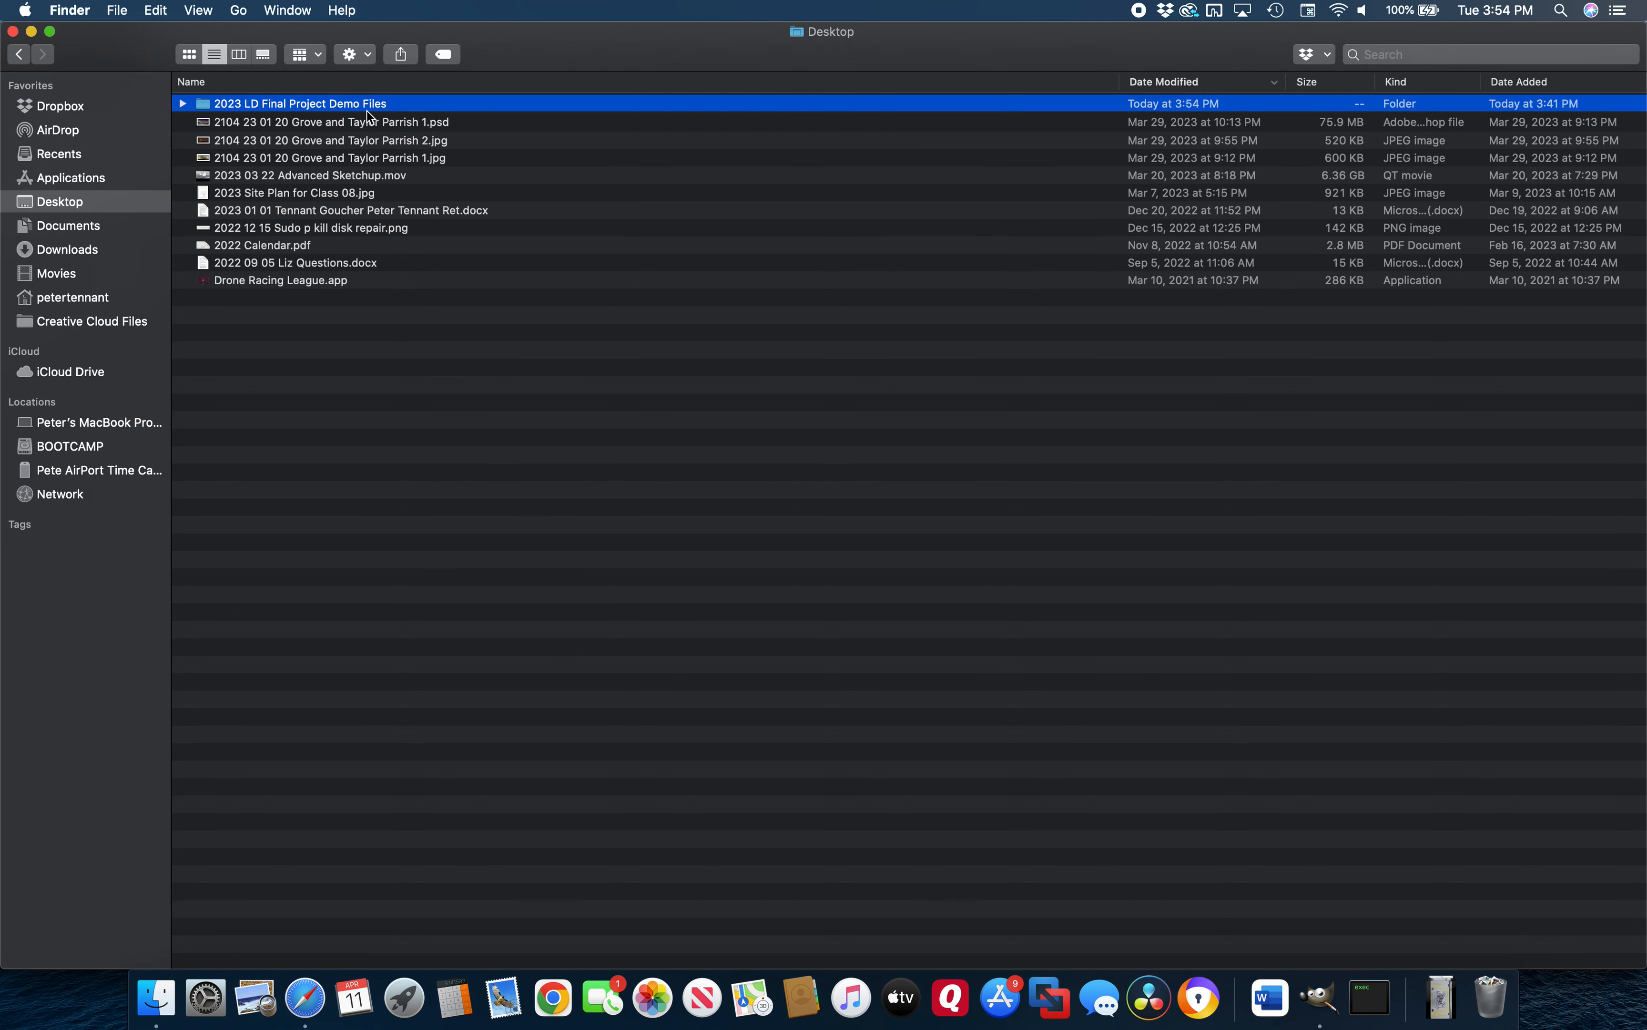
double_click(367, 109)
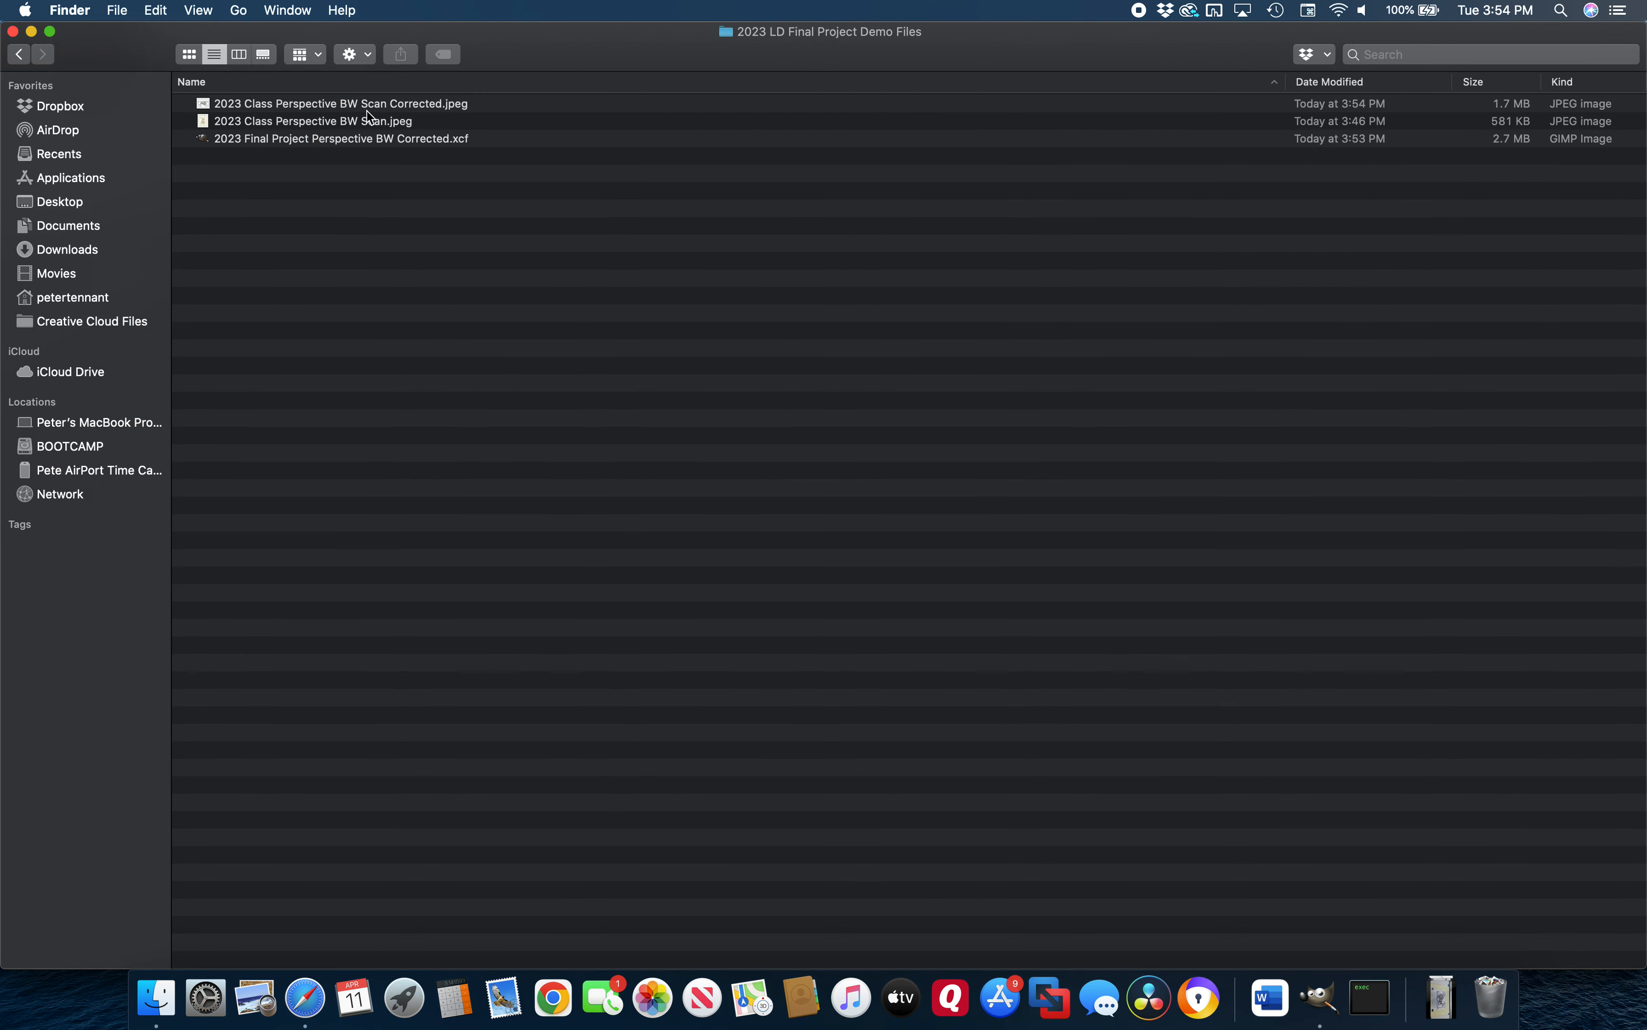
double_click(399, 106)
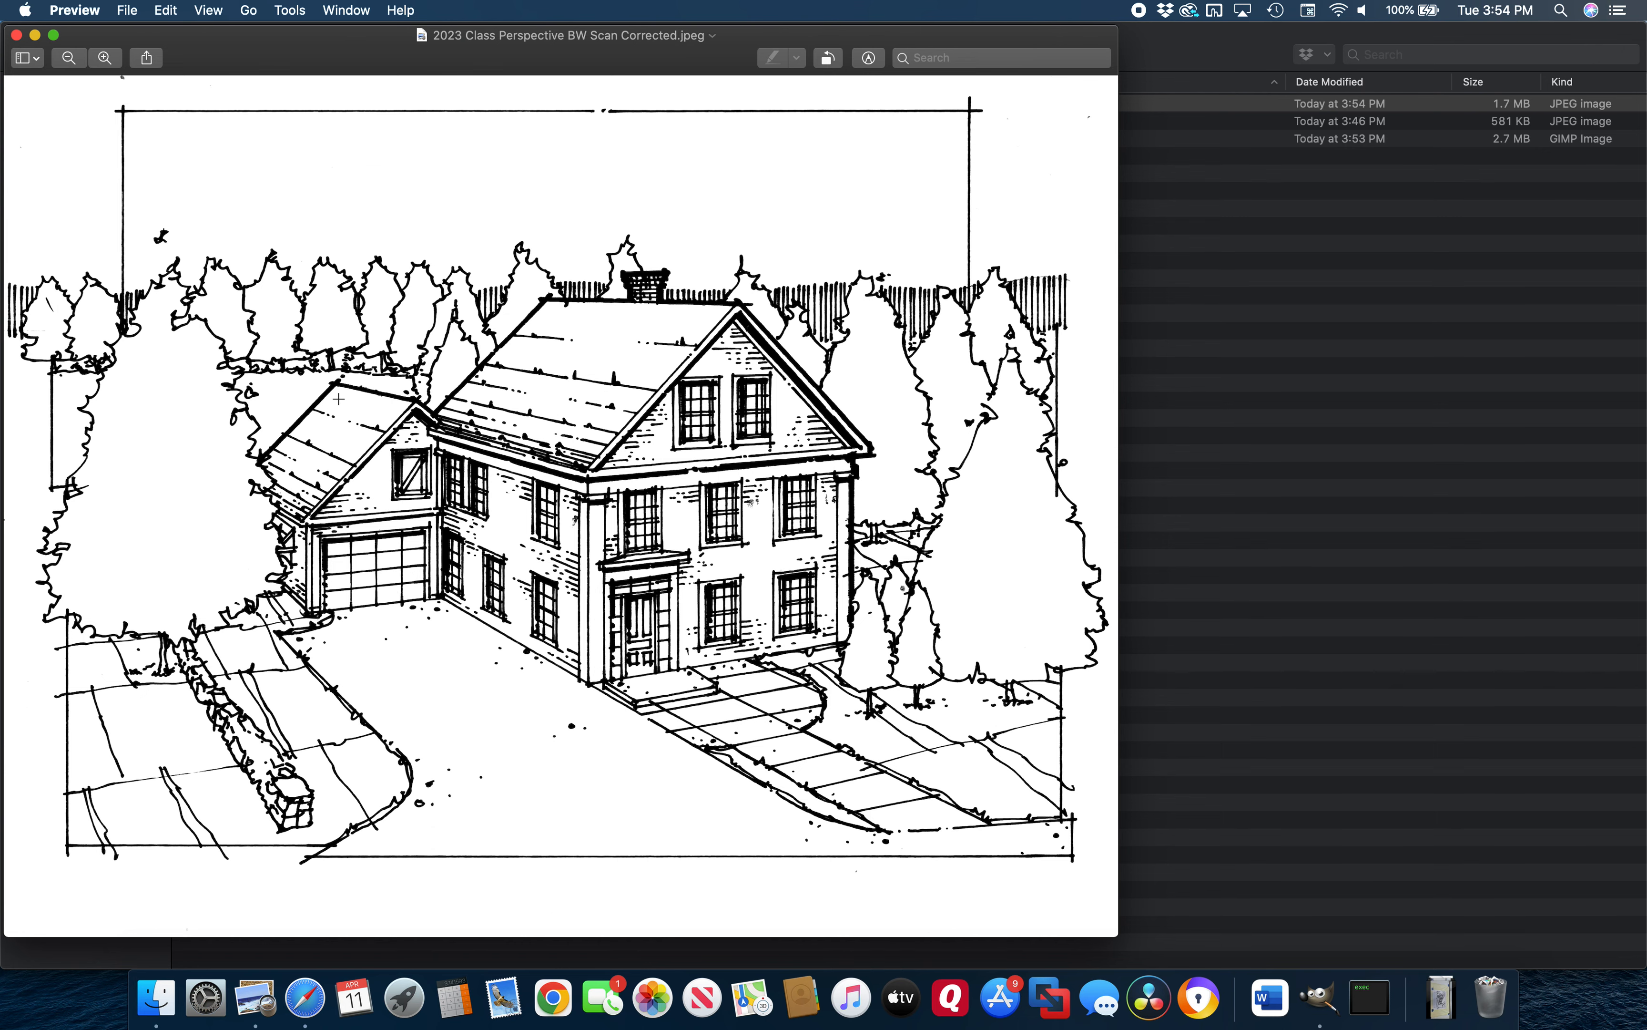
click(17, 36)
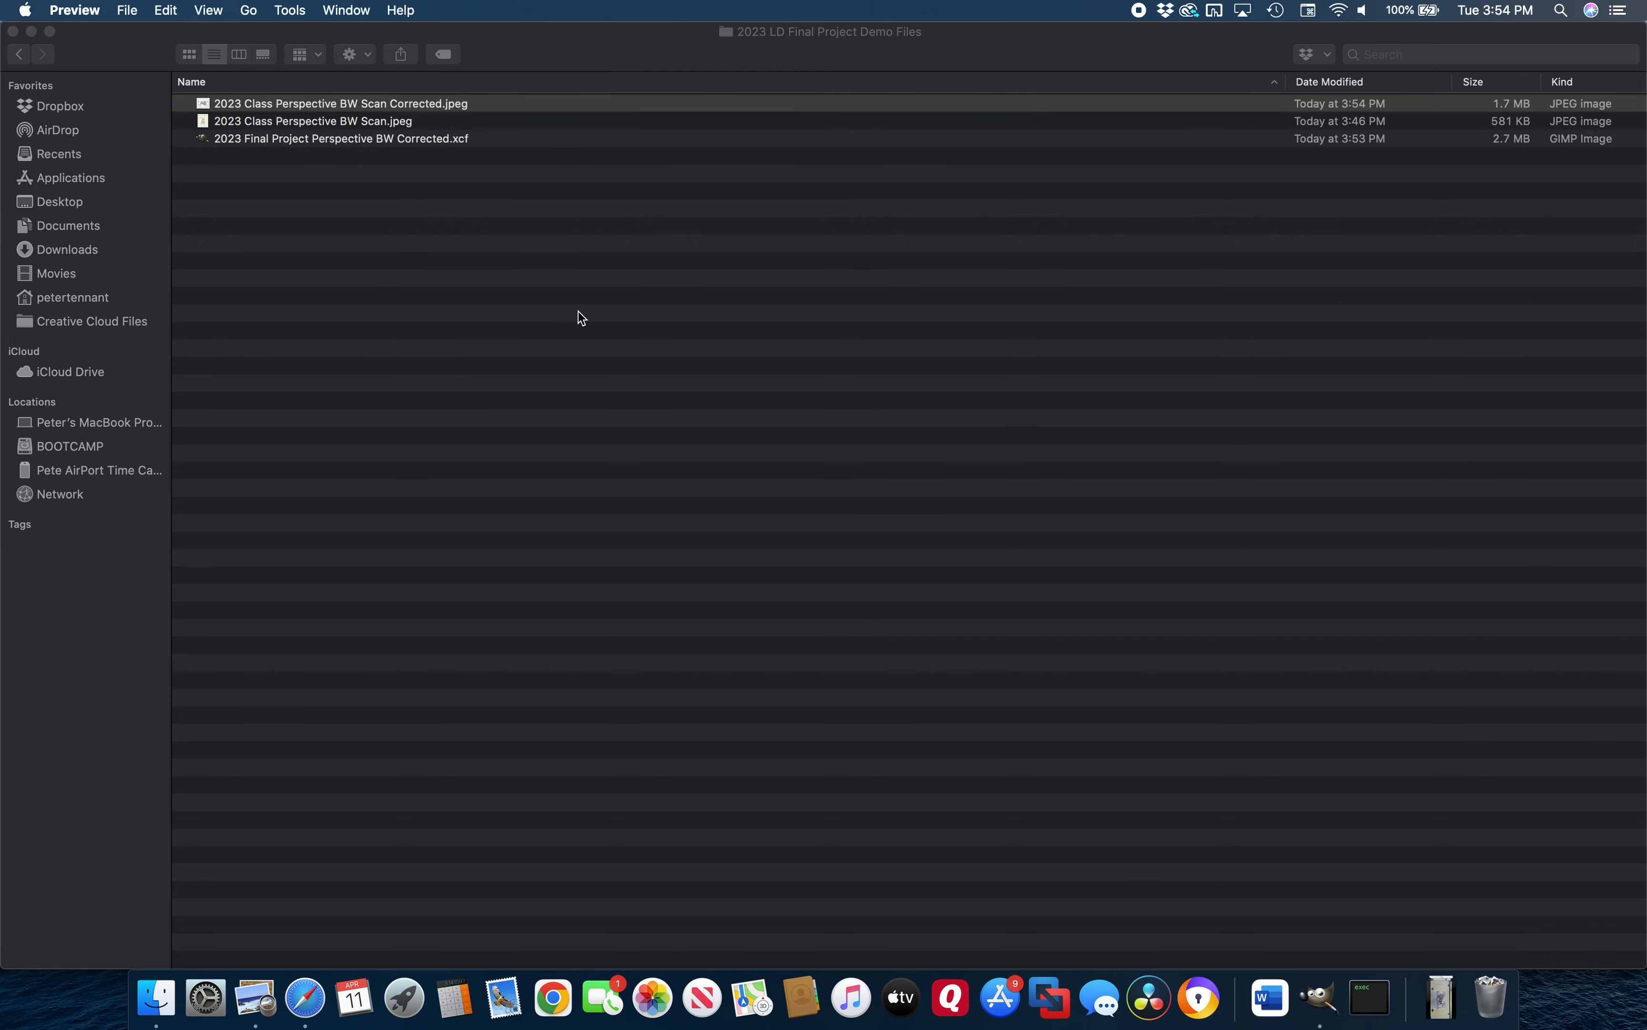
click(1318, 1000)
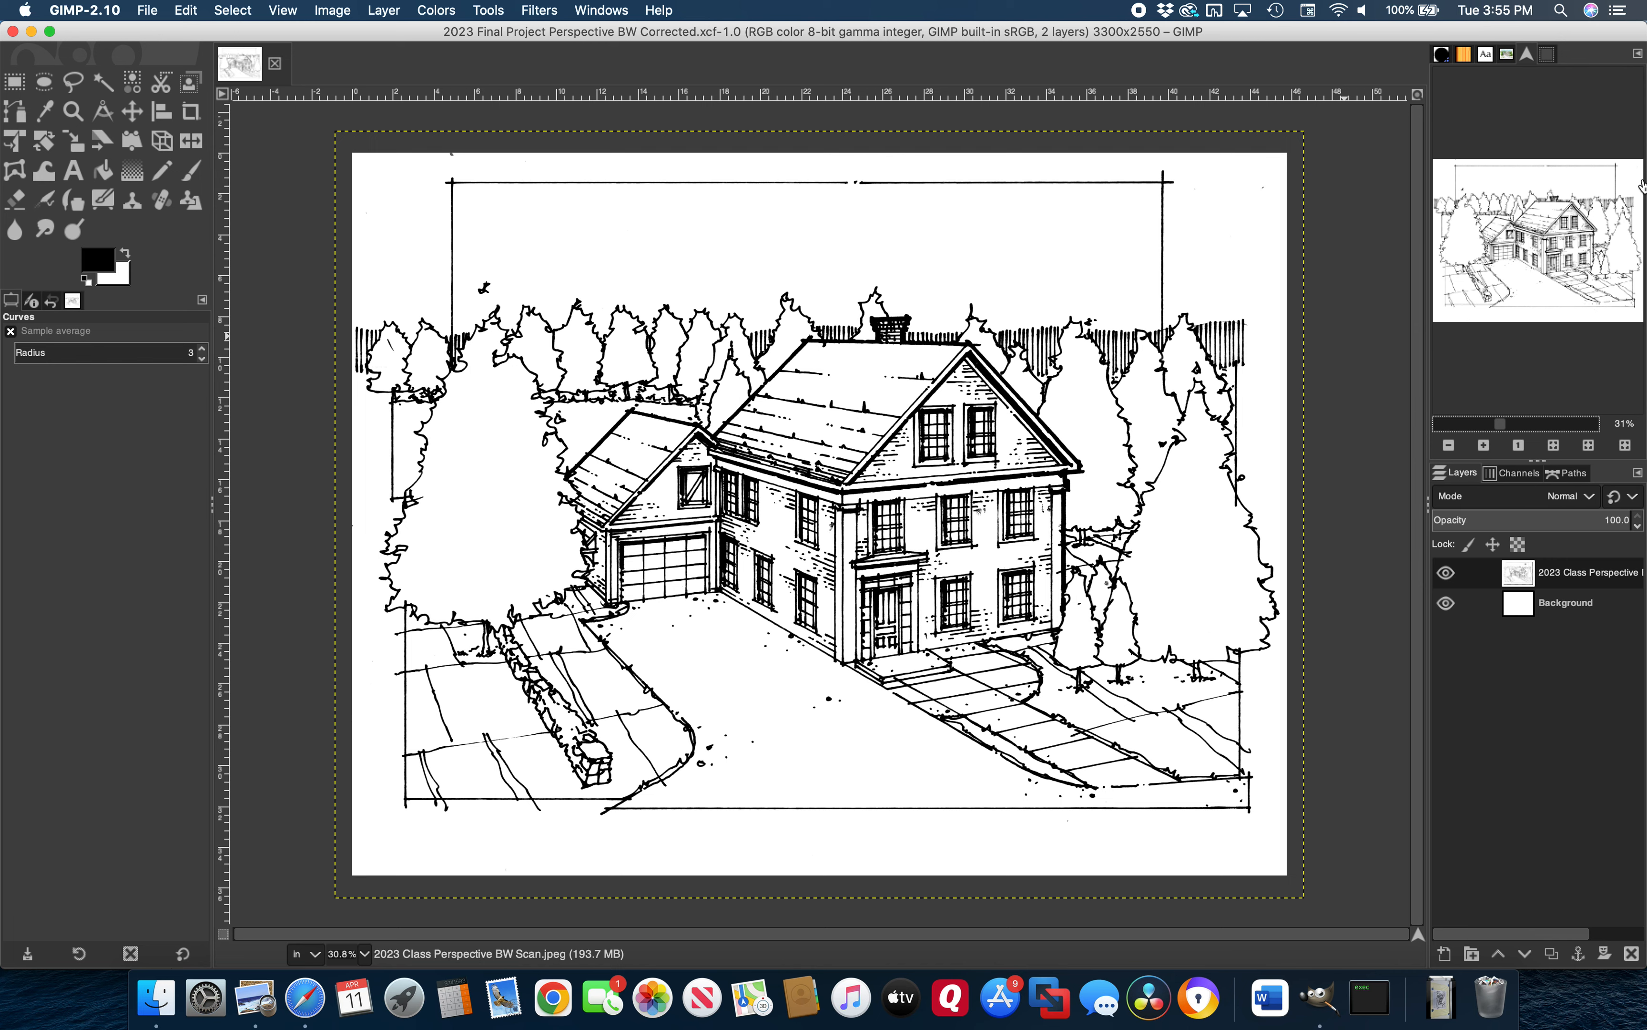
Zoom to the chimney and use Select by Color on a black line to select all linework, threshold 150
drag(1505, 425, 1523, 426)
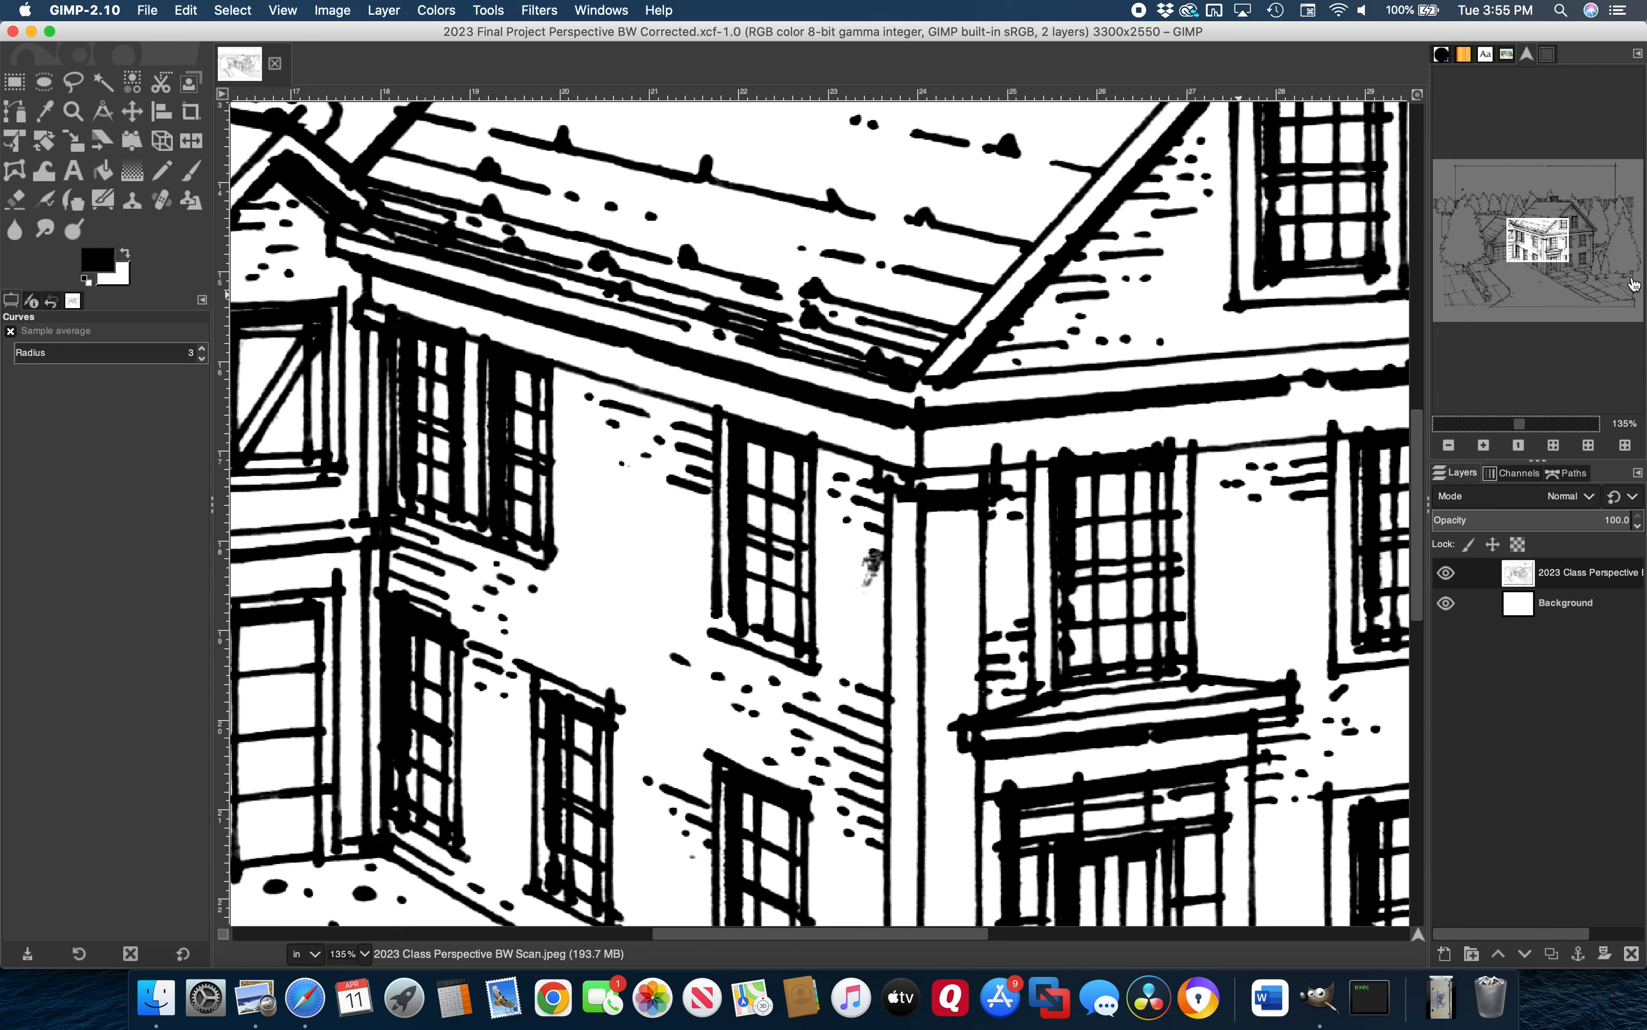
drag(1535, 246, 1570, 208)
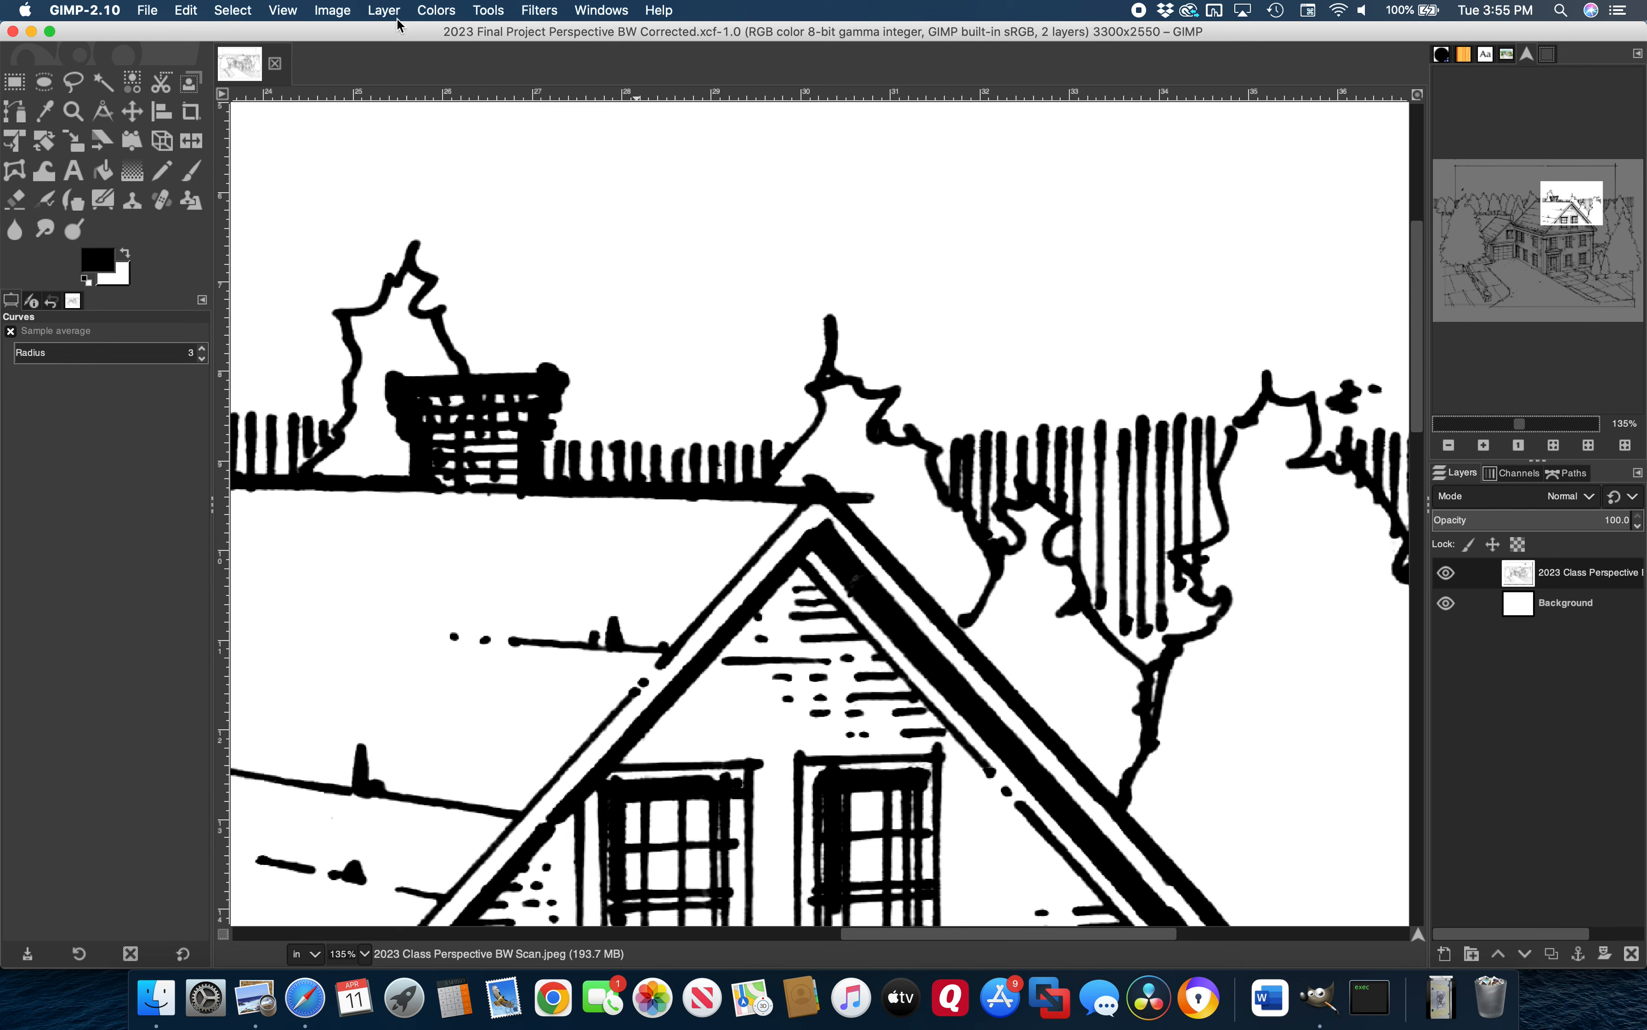
click(437, 10)
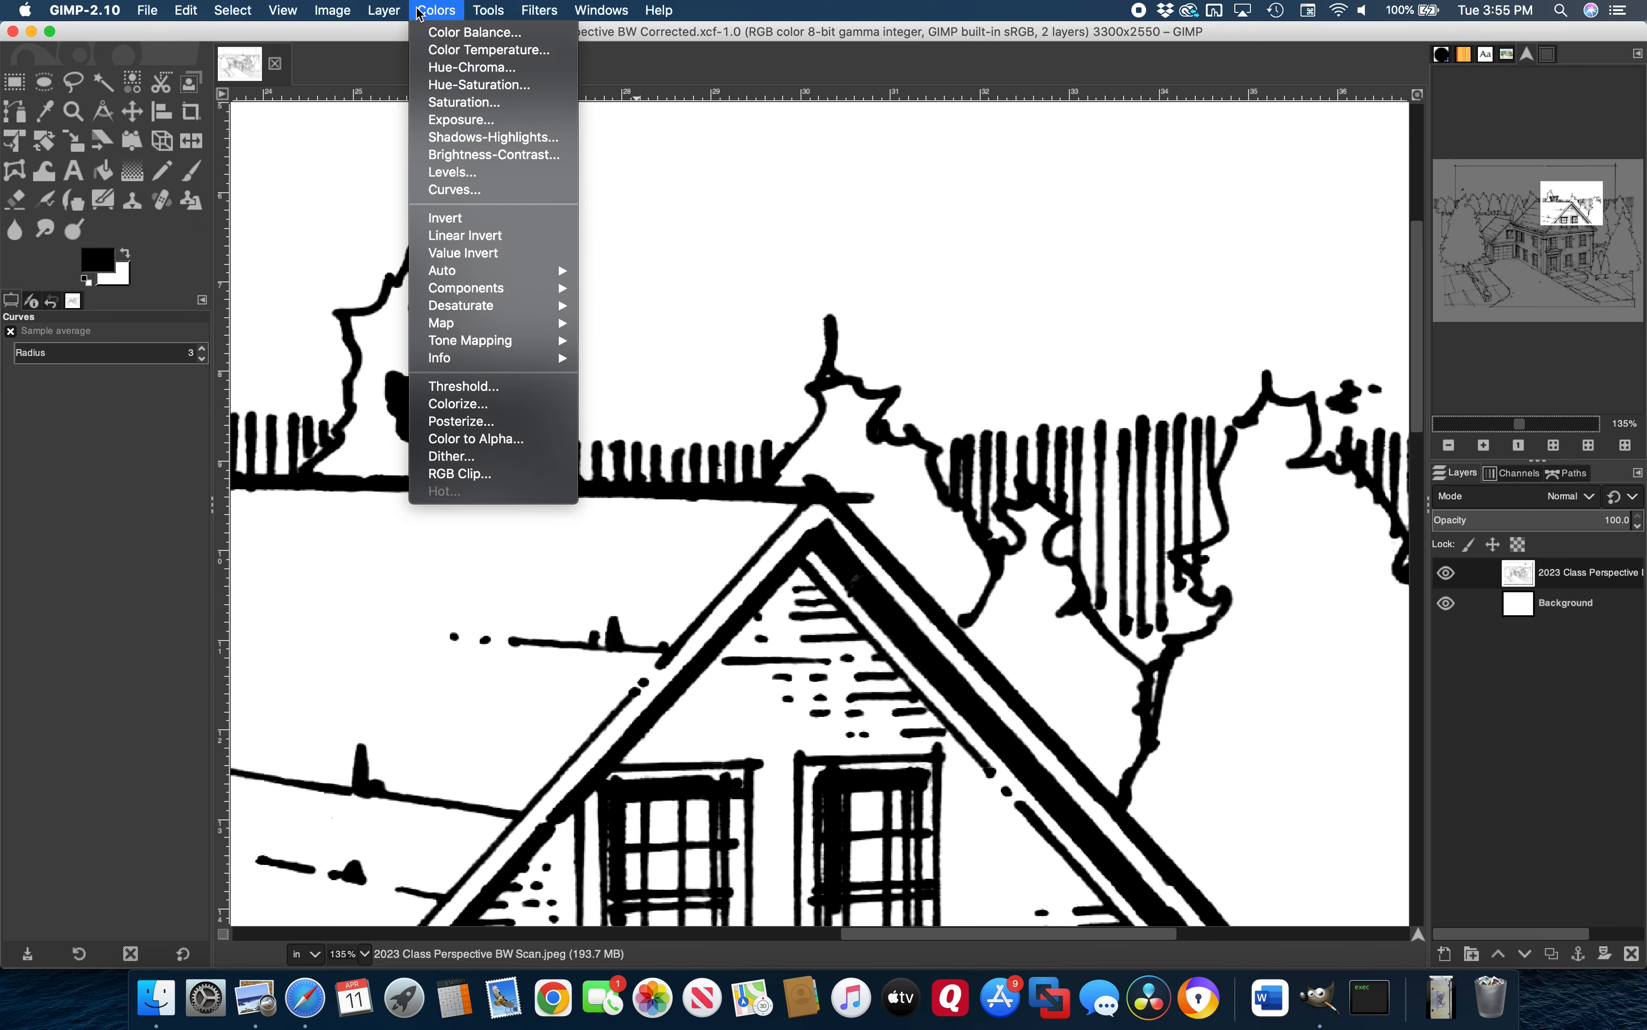
mouse_move(240, 13)
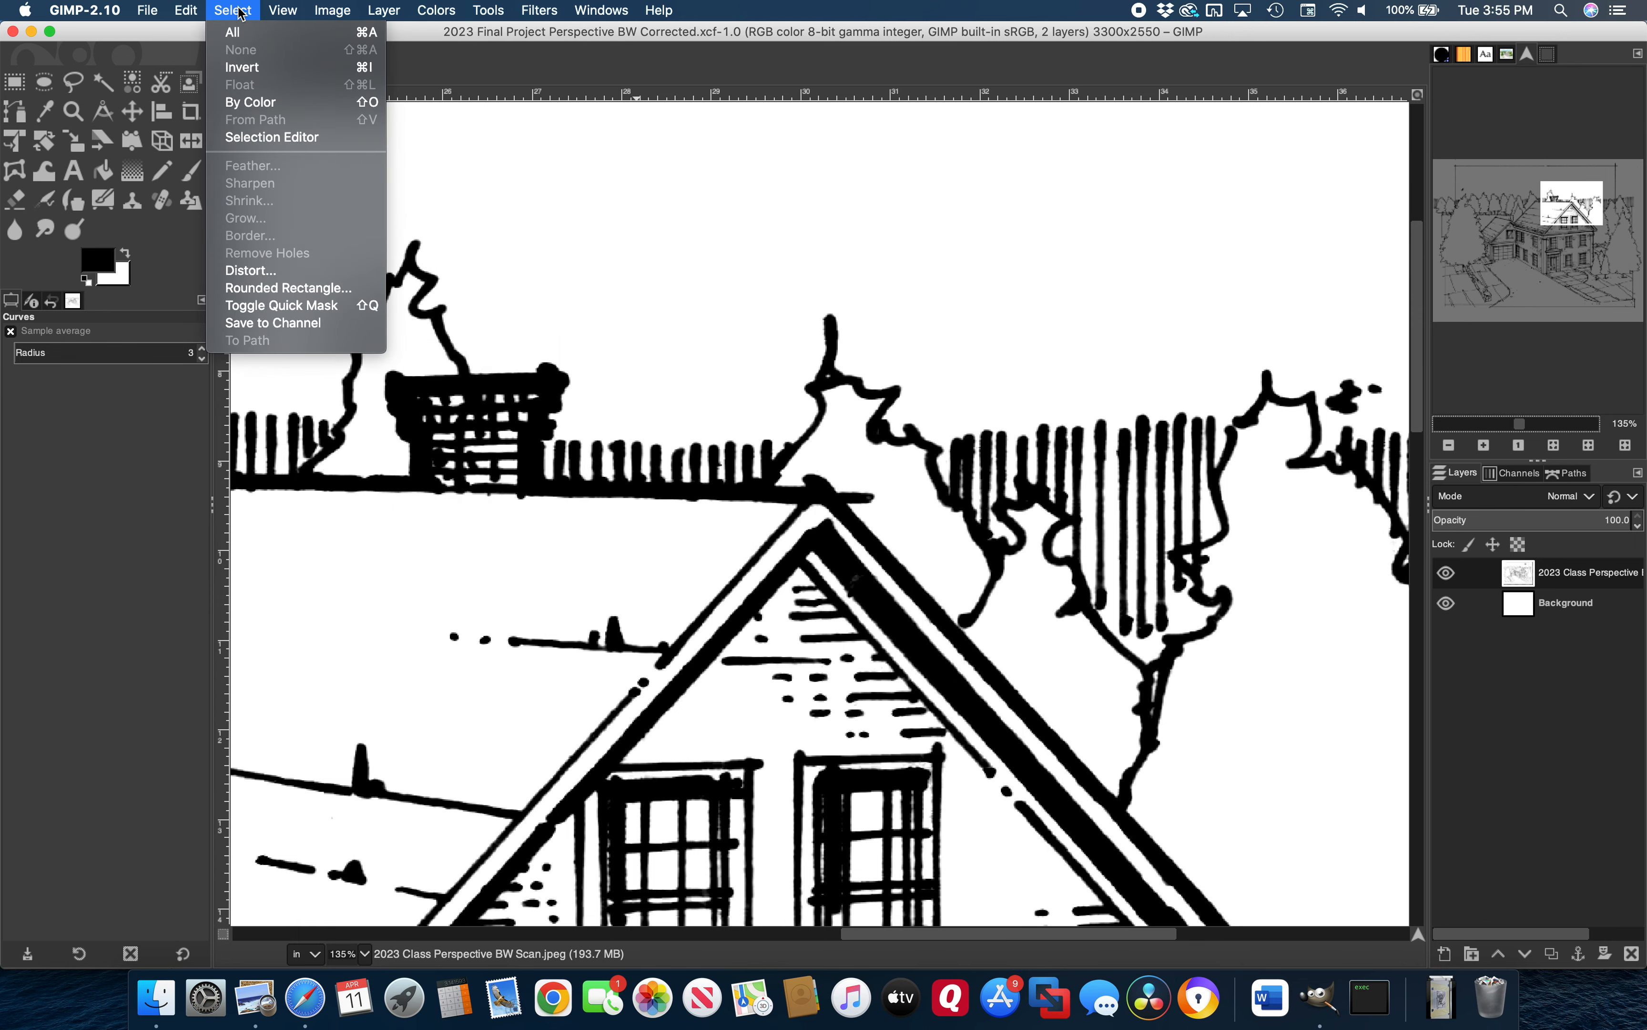
click(251, 102)
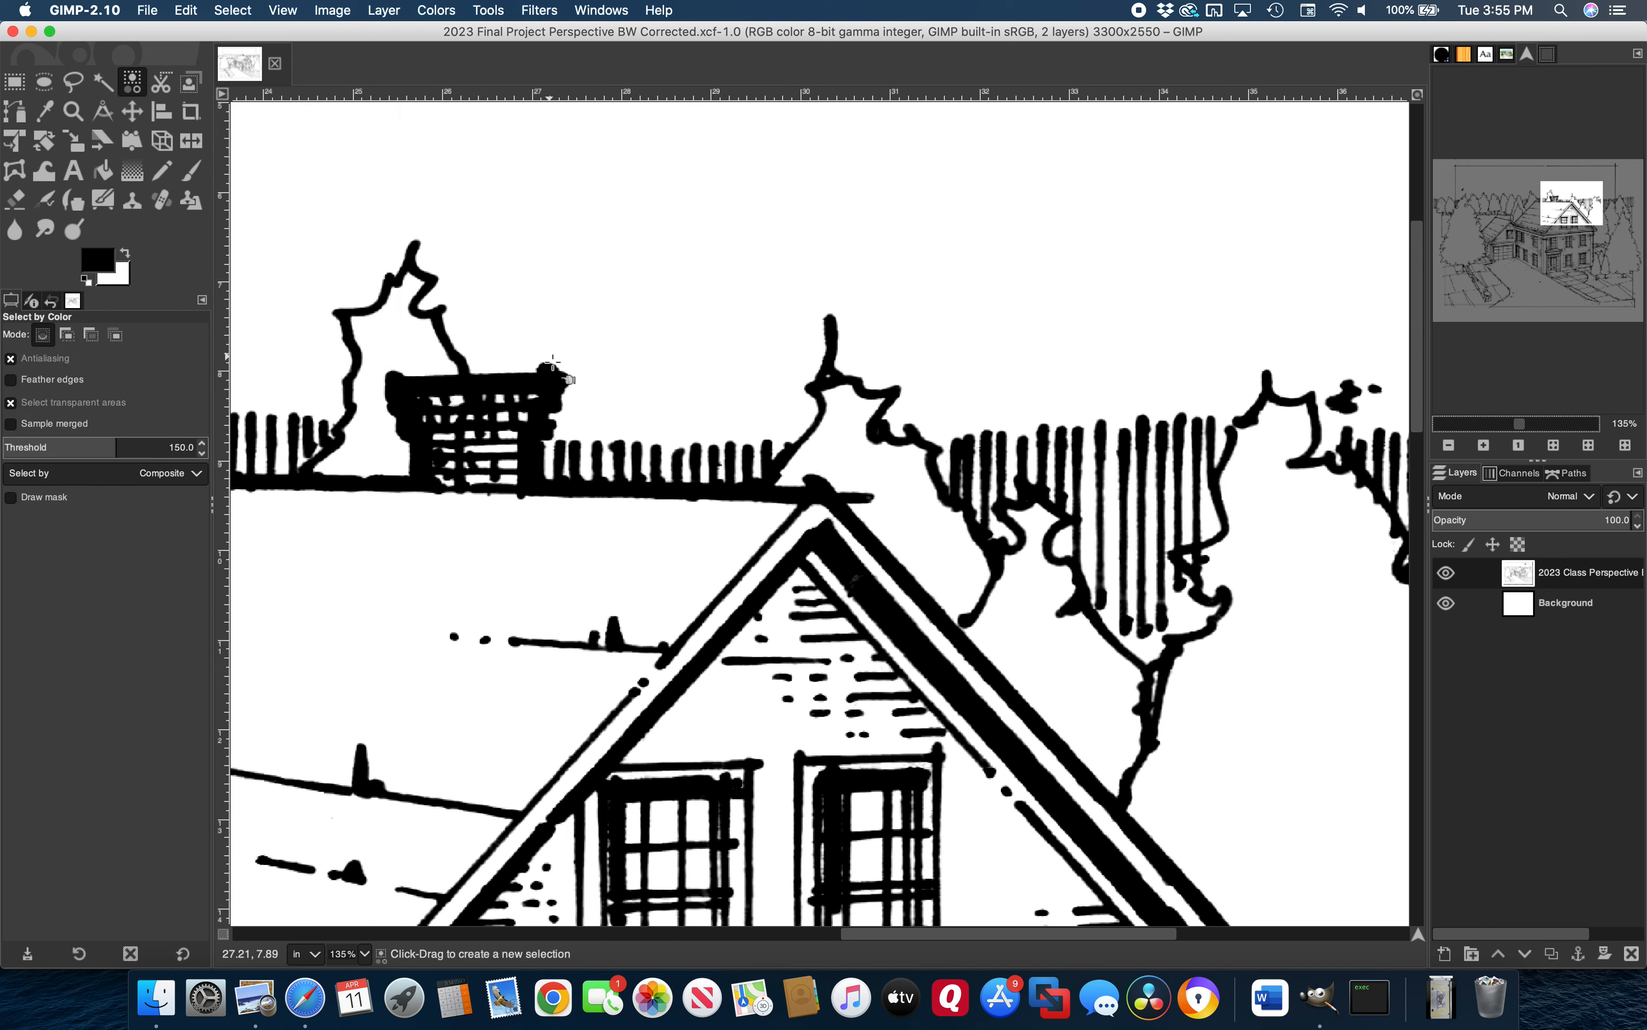
click(555, 382)
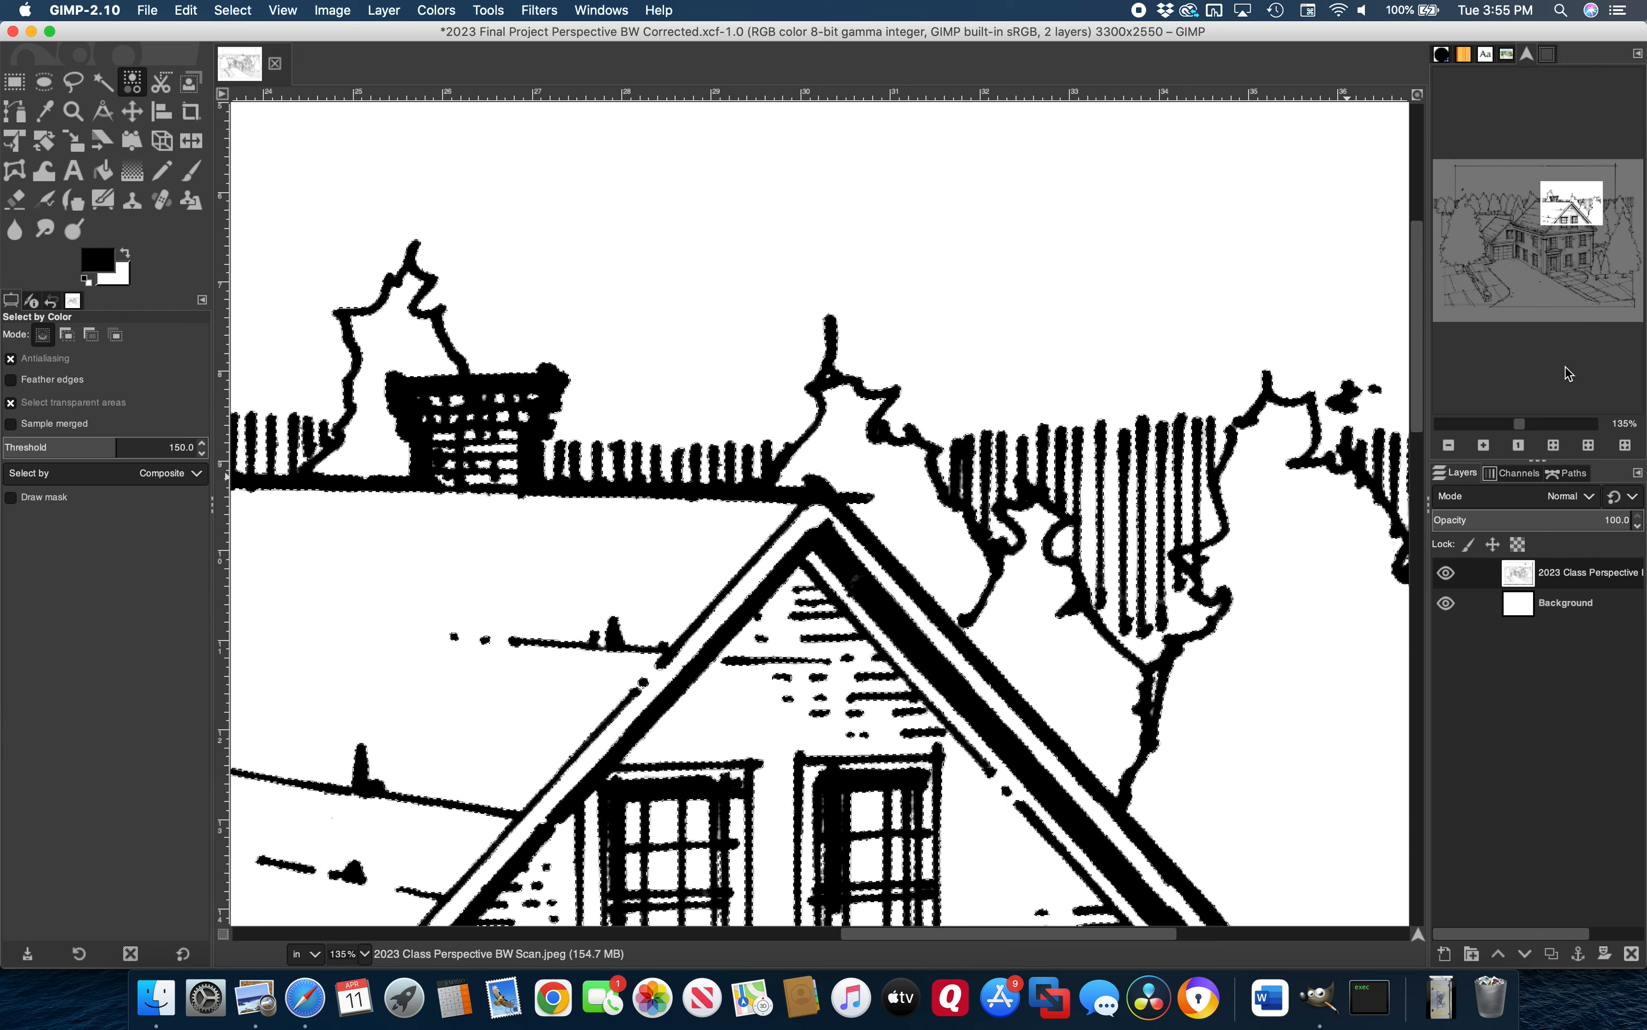
drag(1520, 426, 1538, 427)
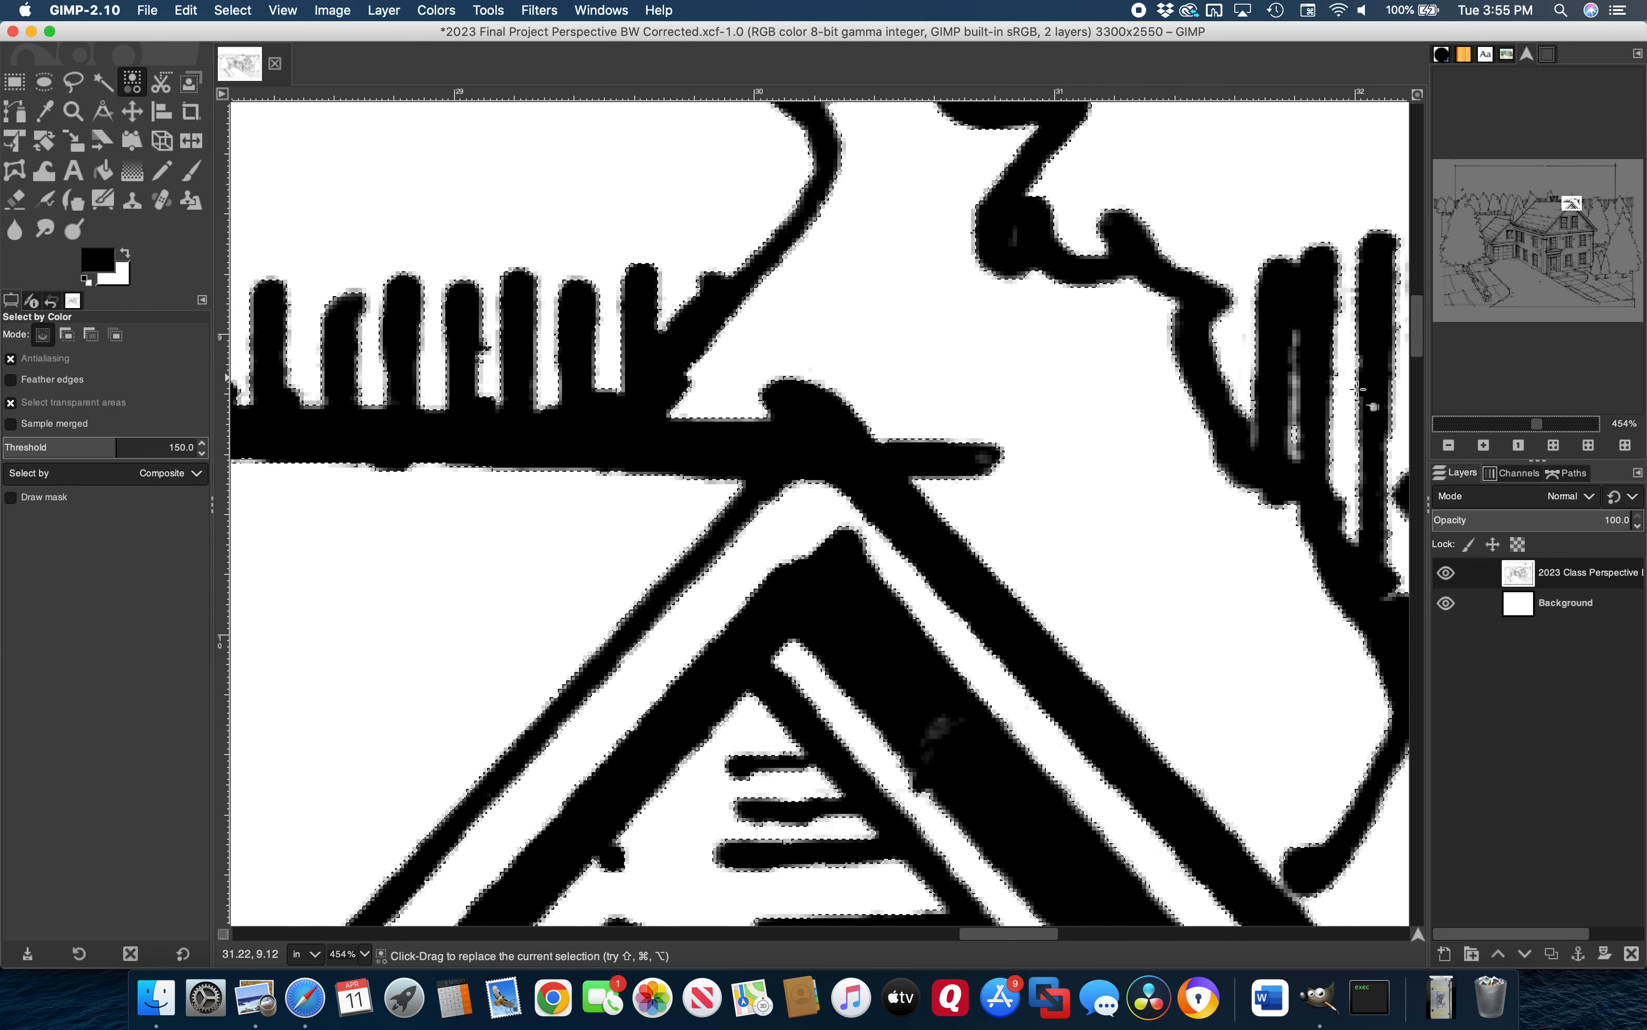
mouse_move(1532, 422)
mouse_down()
mouse_move(1472, 426)
mouse_move(1503, 429)
mouse_up()
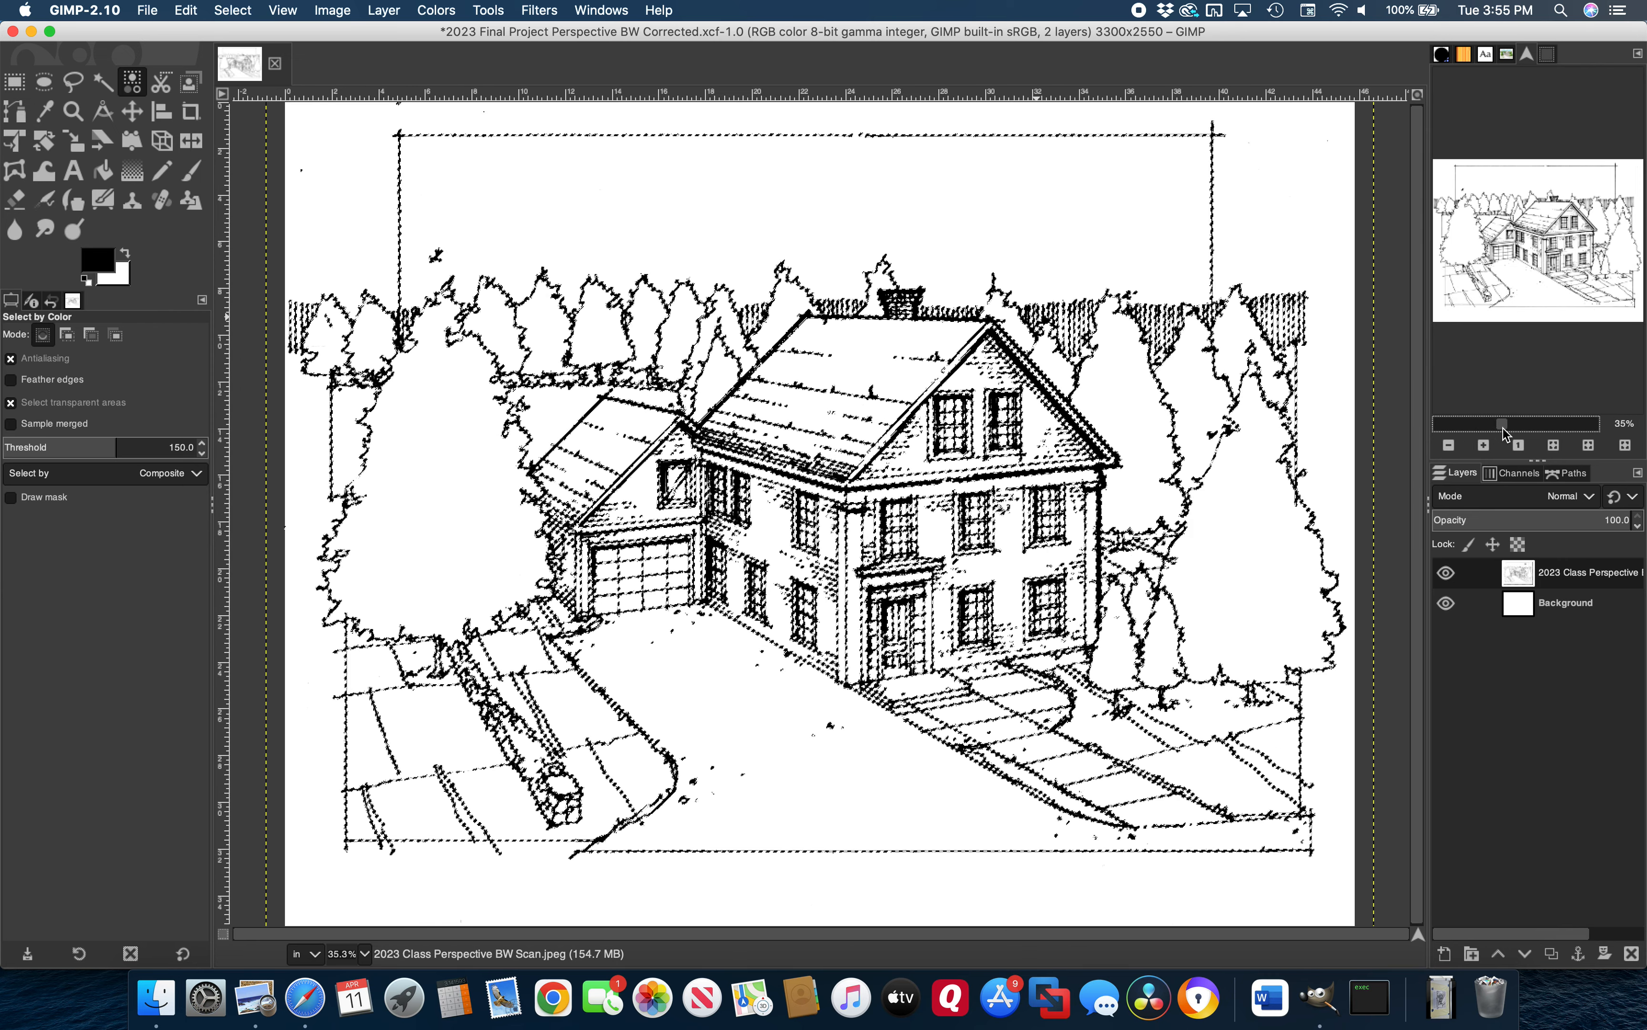
Copy the selected black linework and paste it as a new layer
click(201, 15)
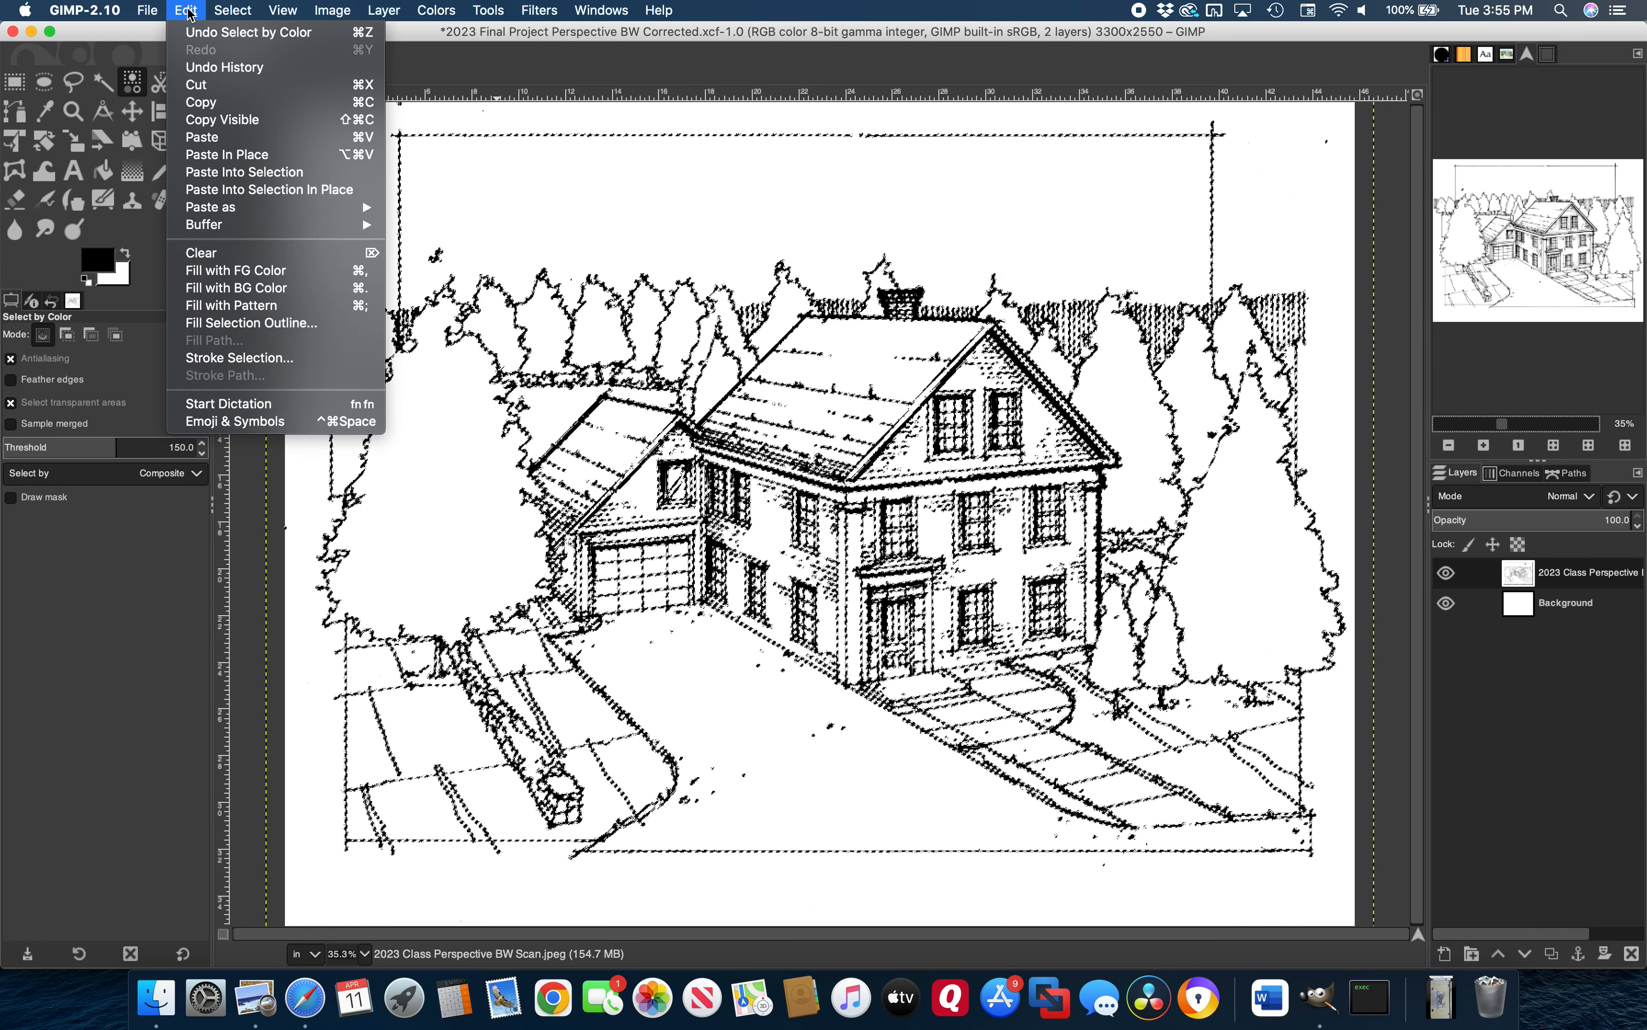
click(201, 108)
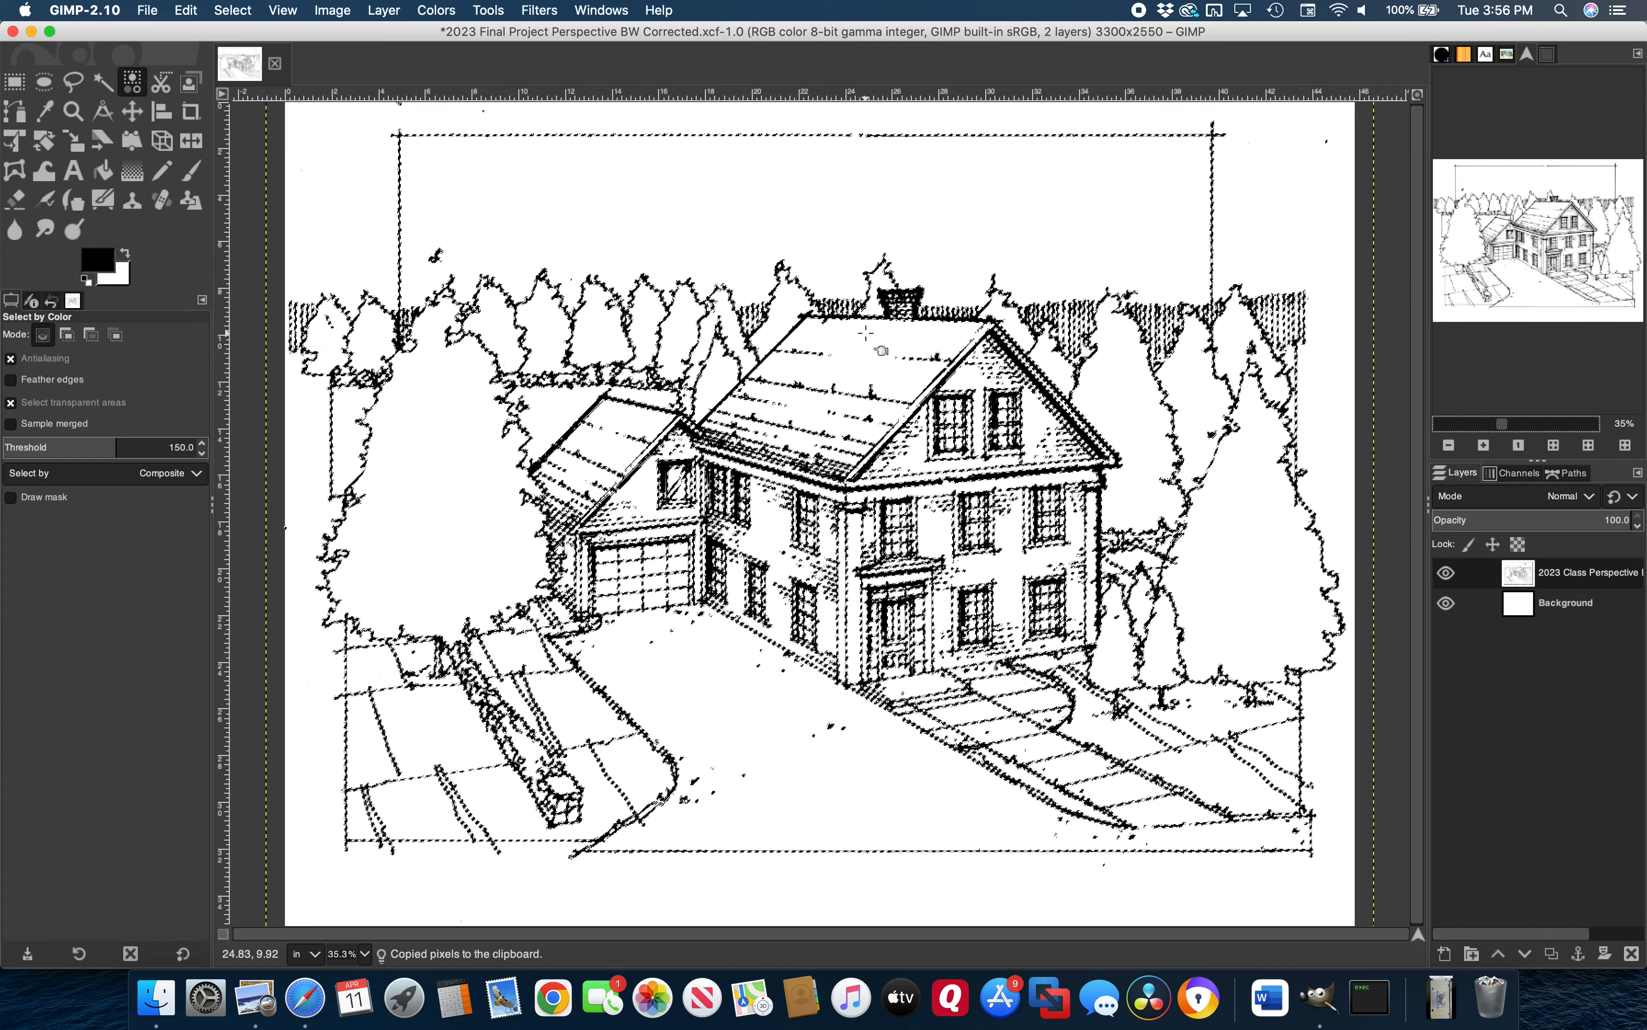
click(189, 13)
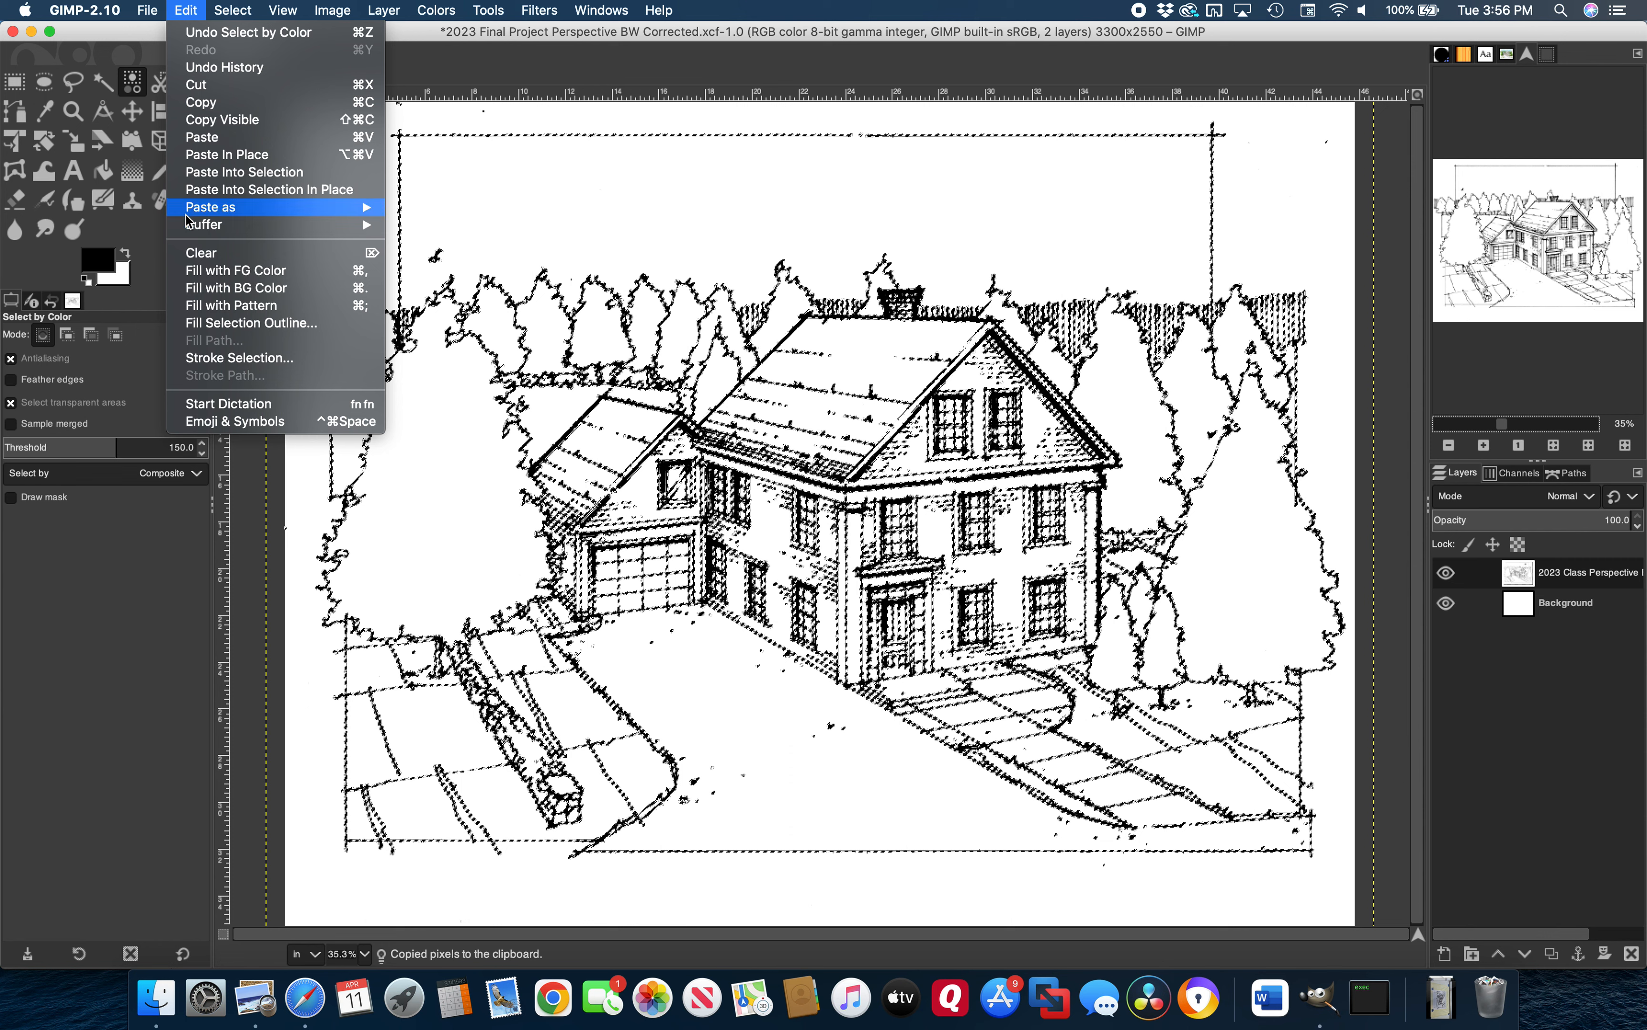
mouse_move(188, 215)
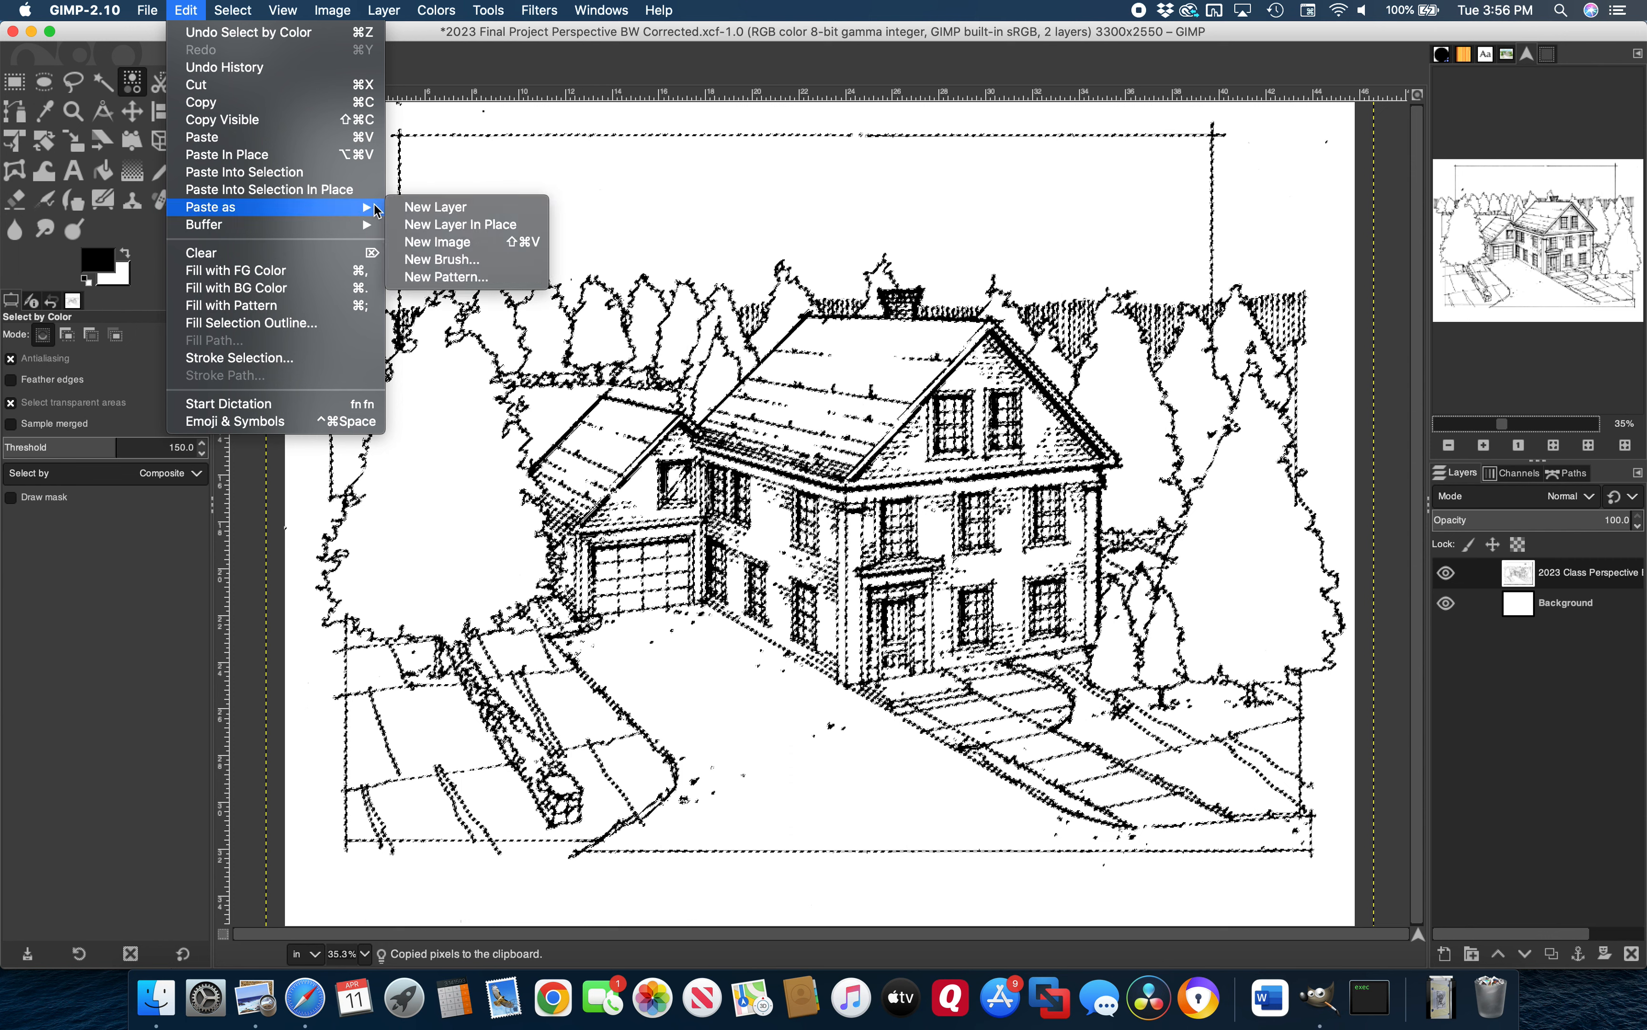
click(436, 207)
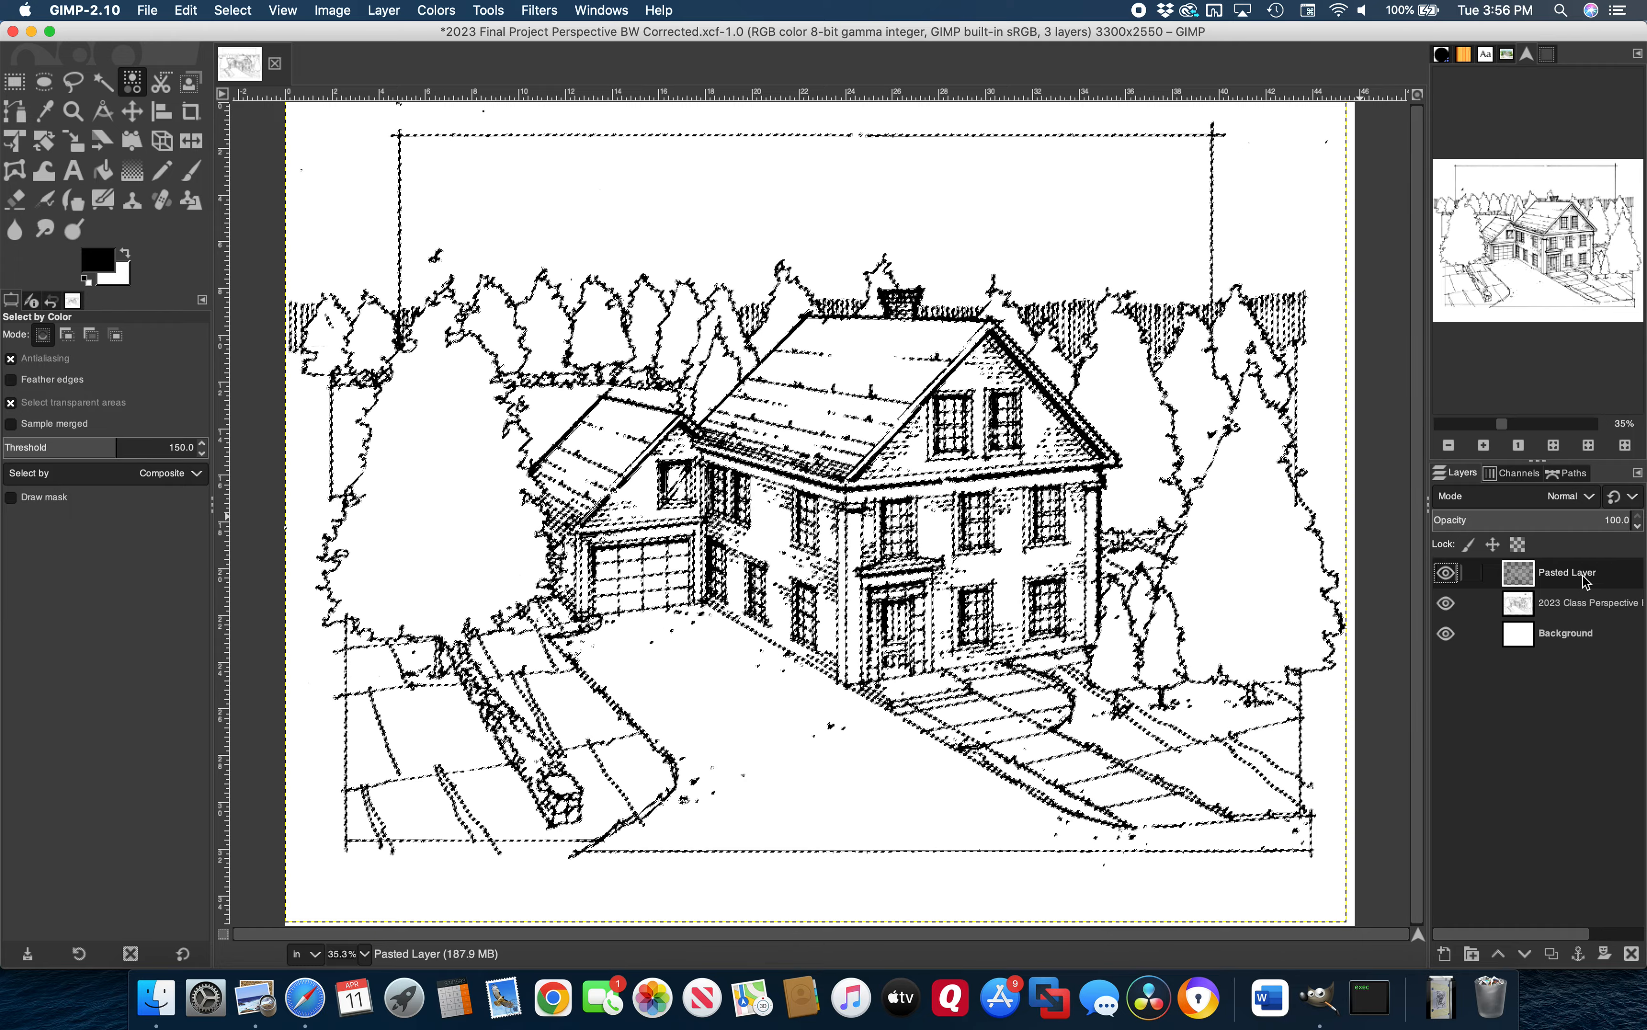
Rename the pasted layer to 'BW Linework'
double_click(1586, 579)
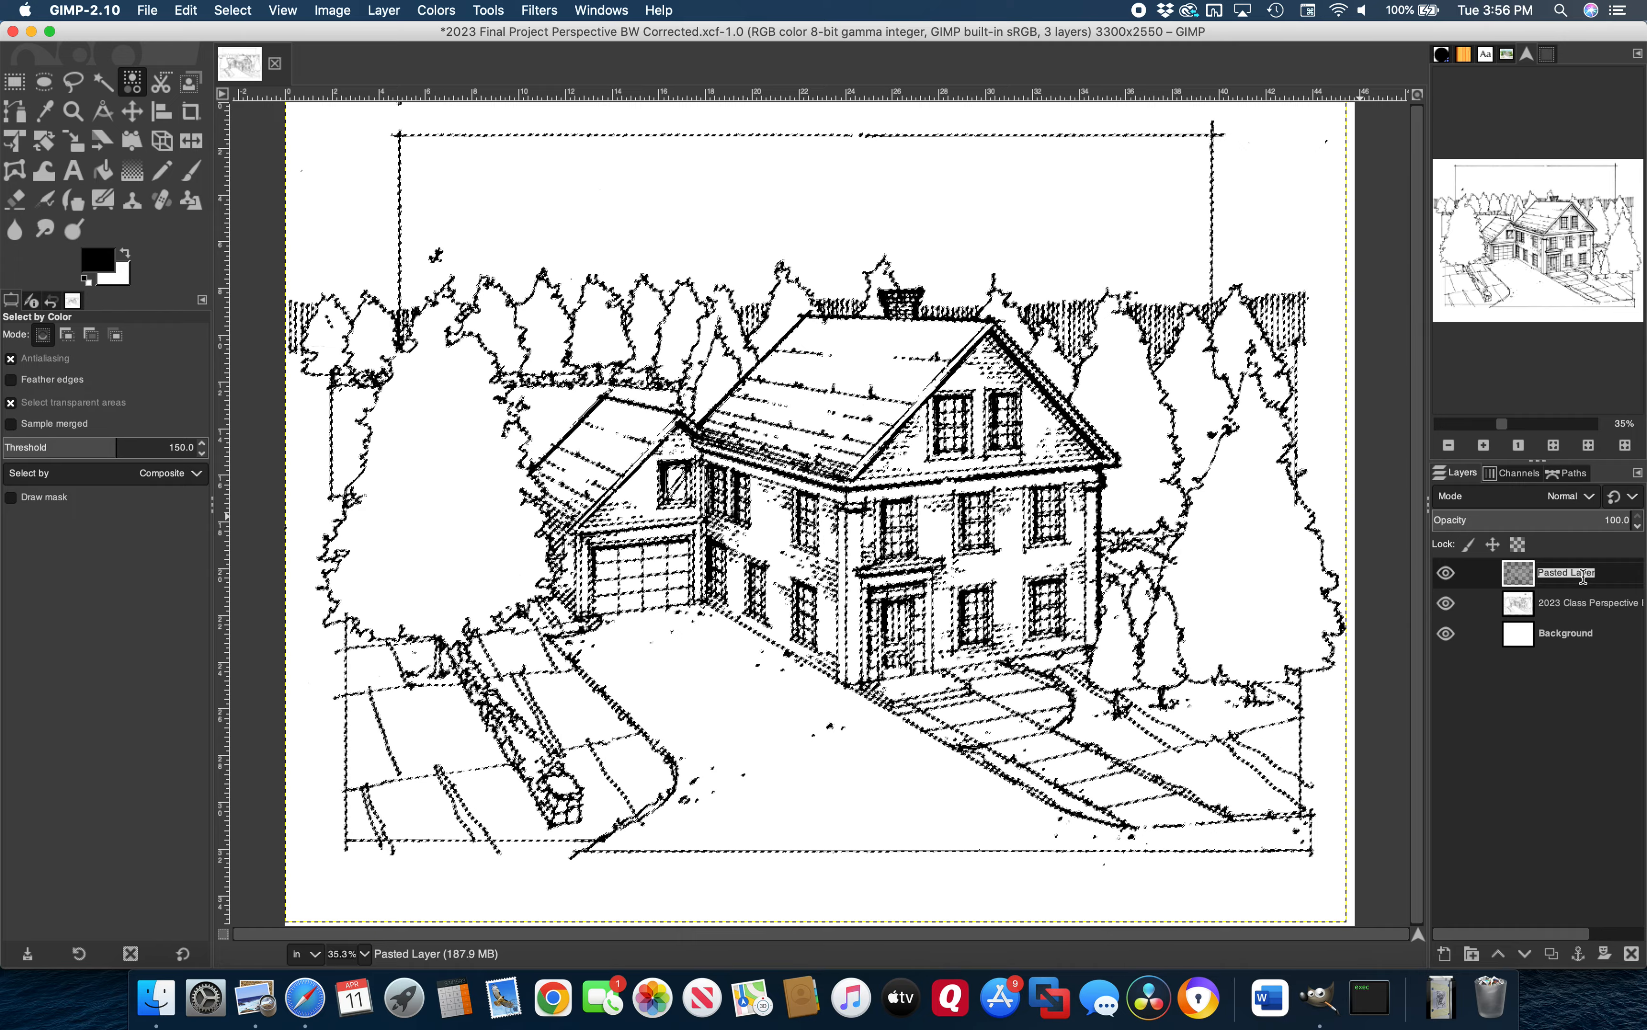
text(BW)
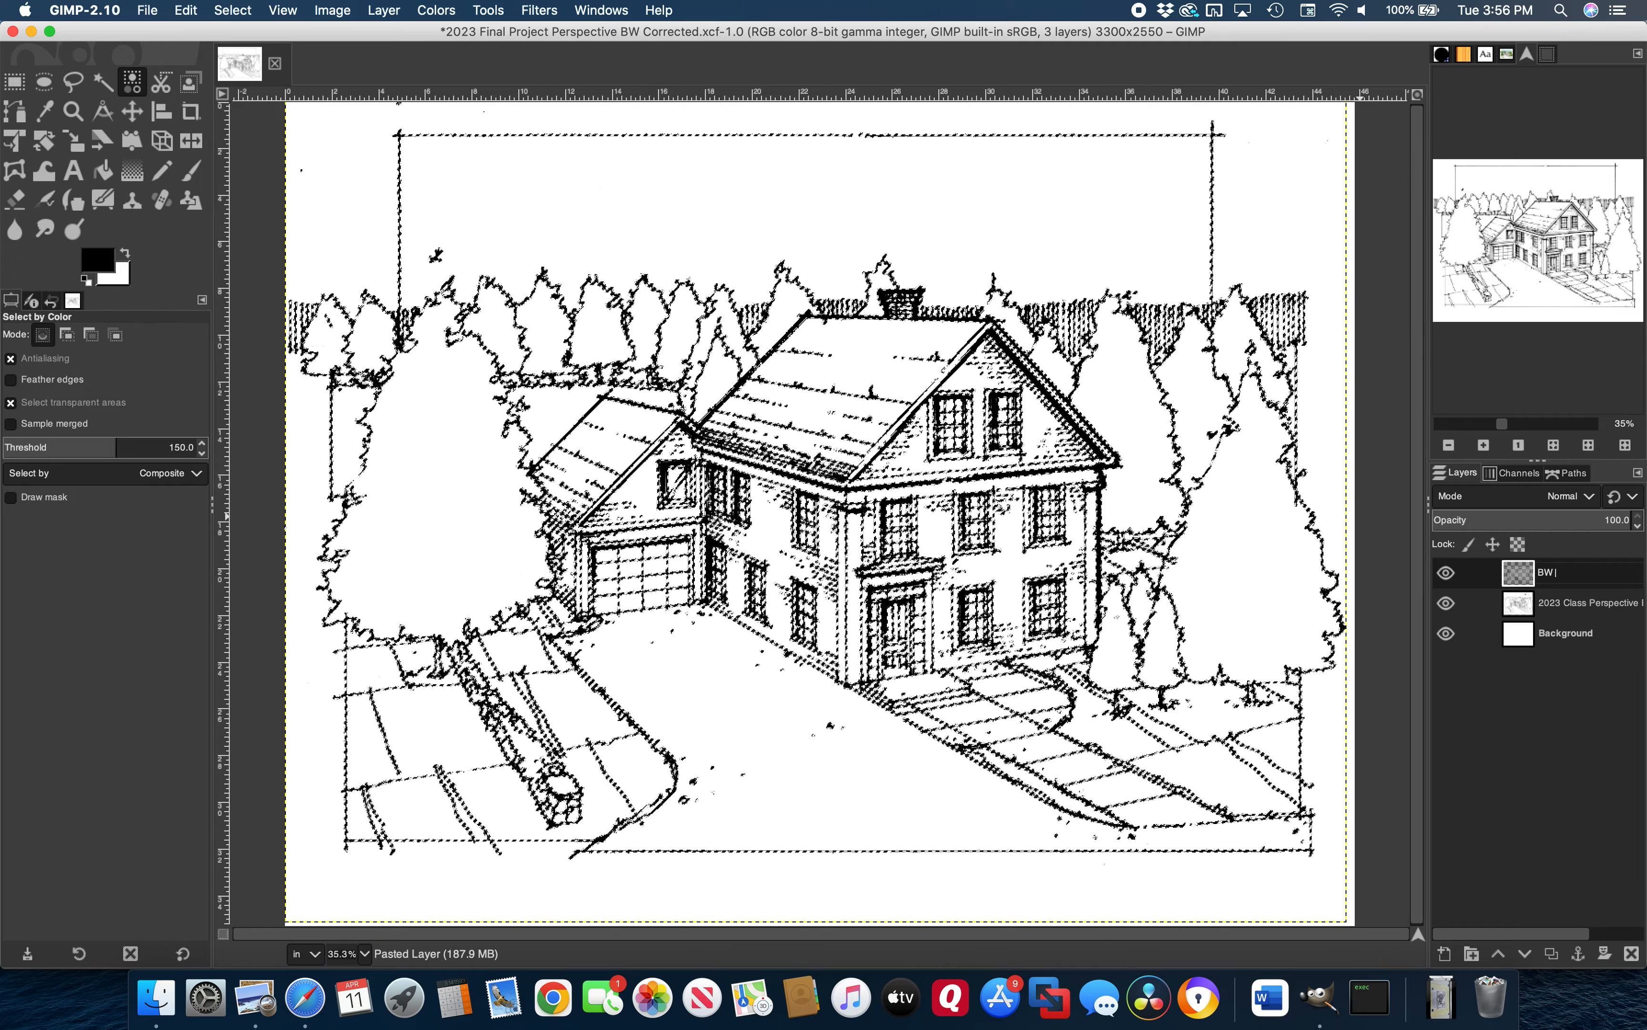
text( Linework)
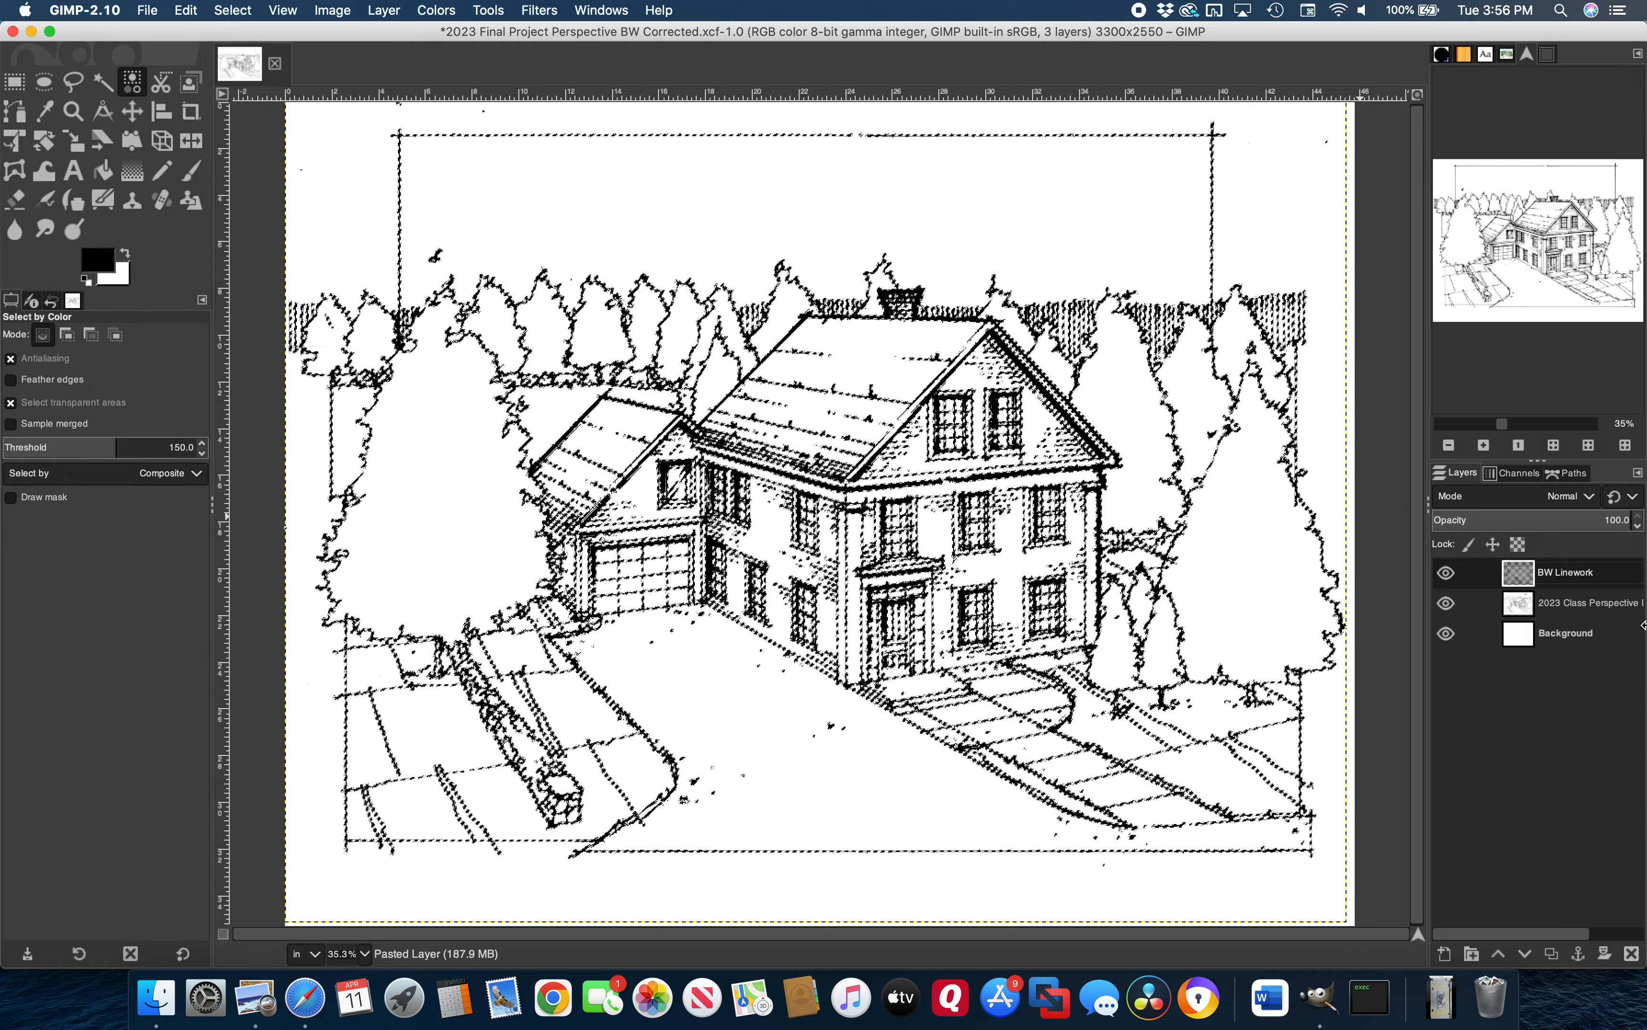
key(Return)
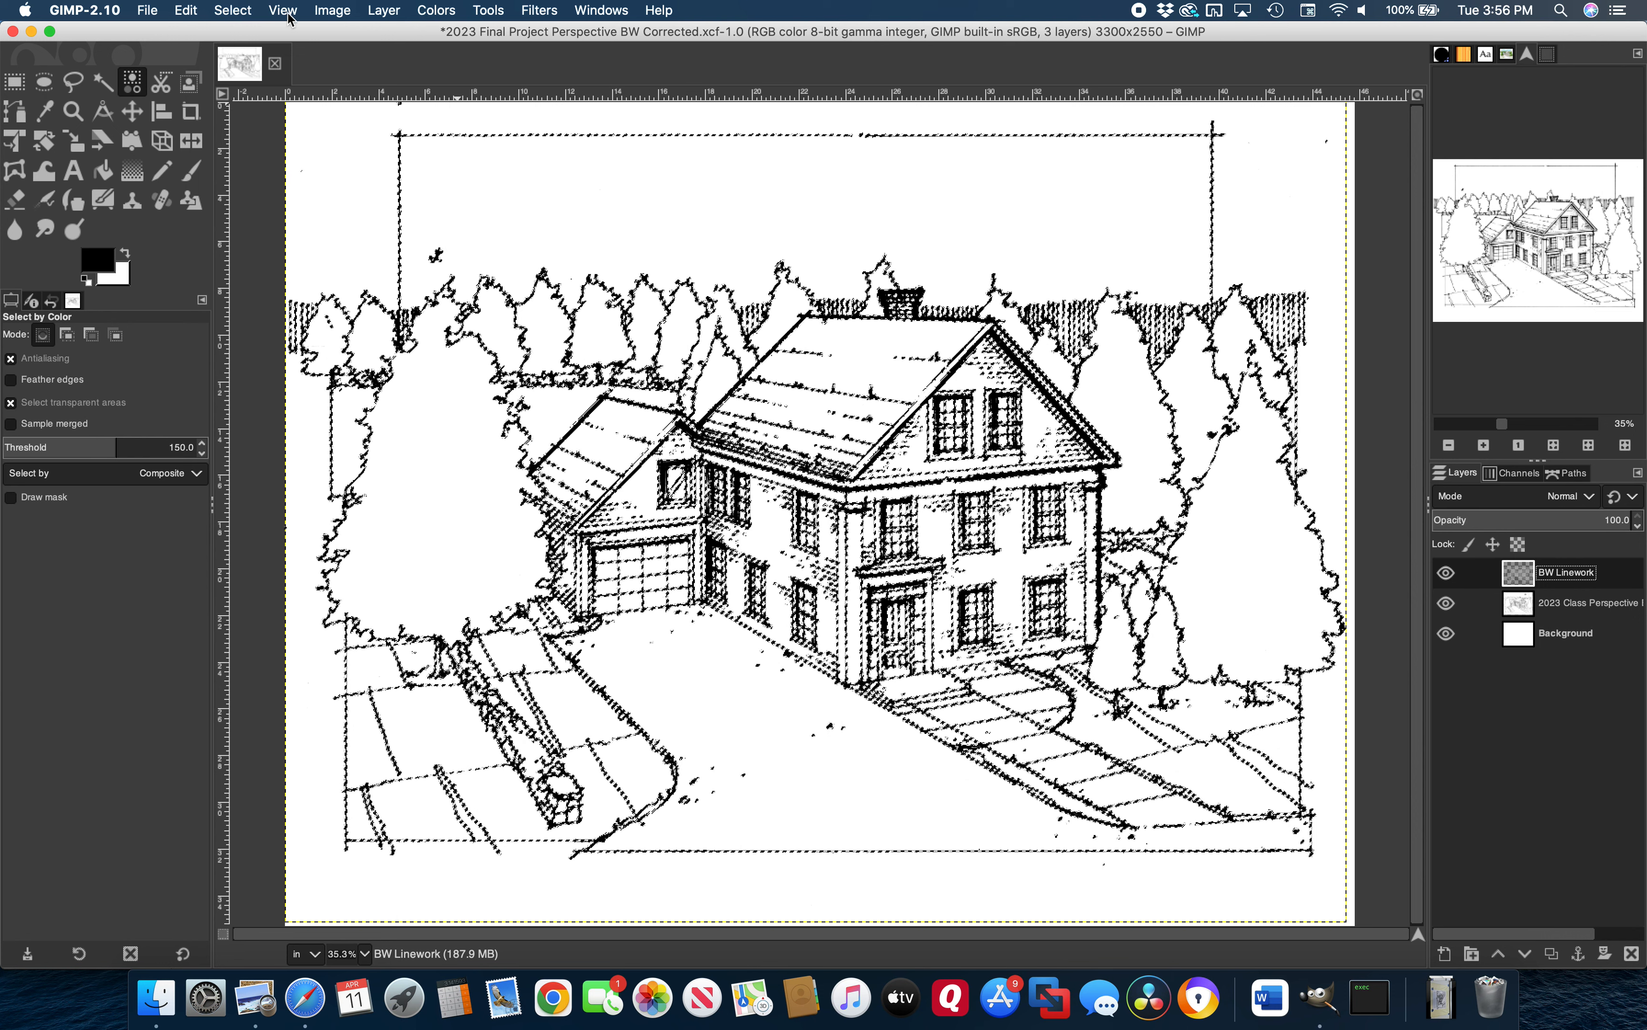
Deselect all, toggle the Background layer off and on to verify BW Linework transparency, then save the project
click(234, 10)
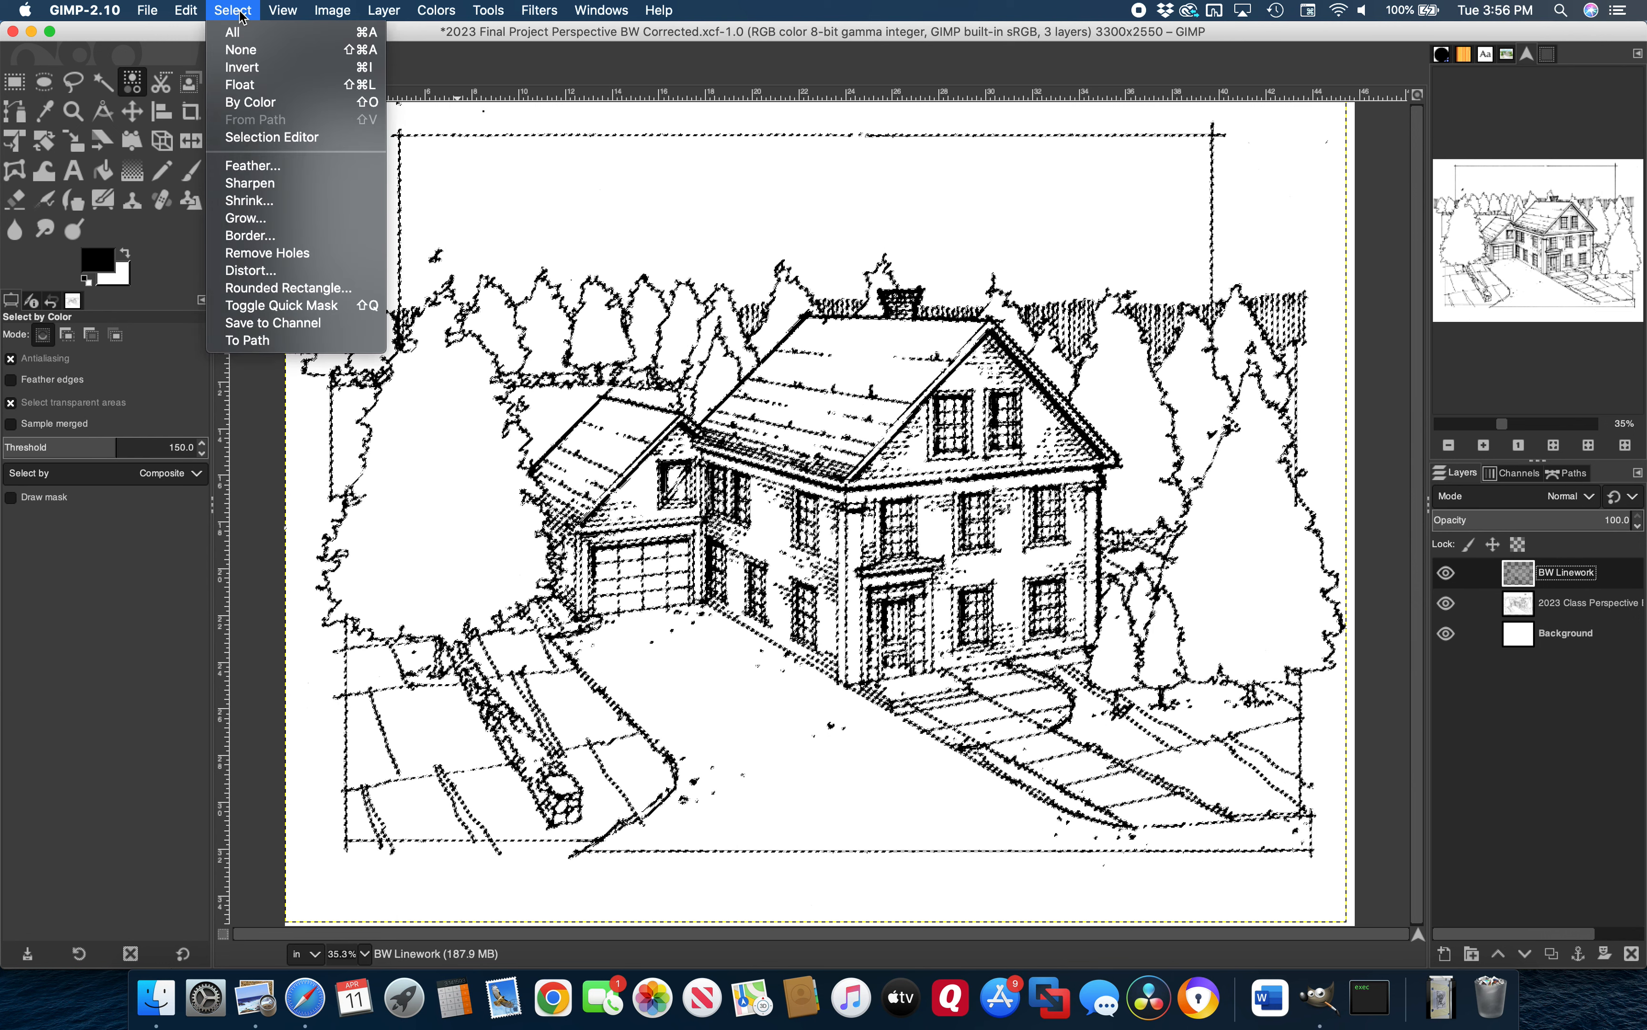
click(241, 50)
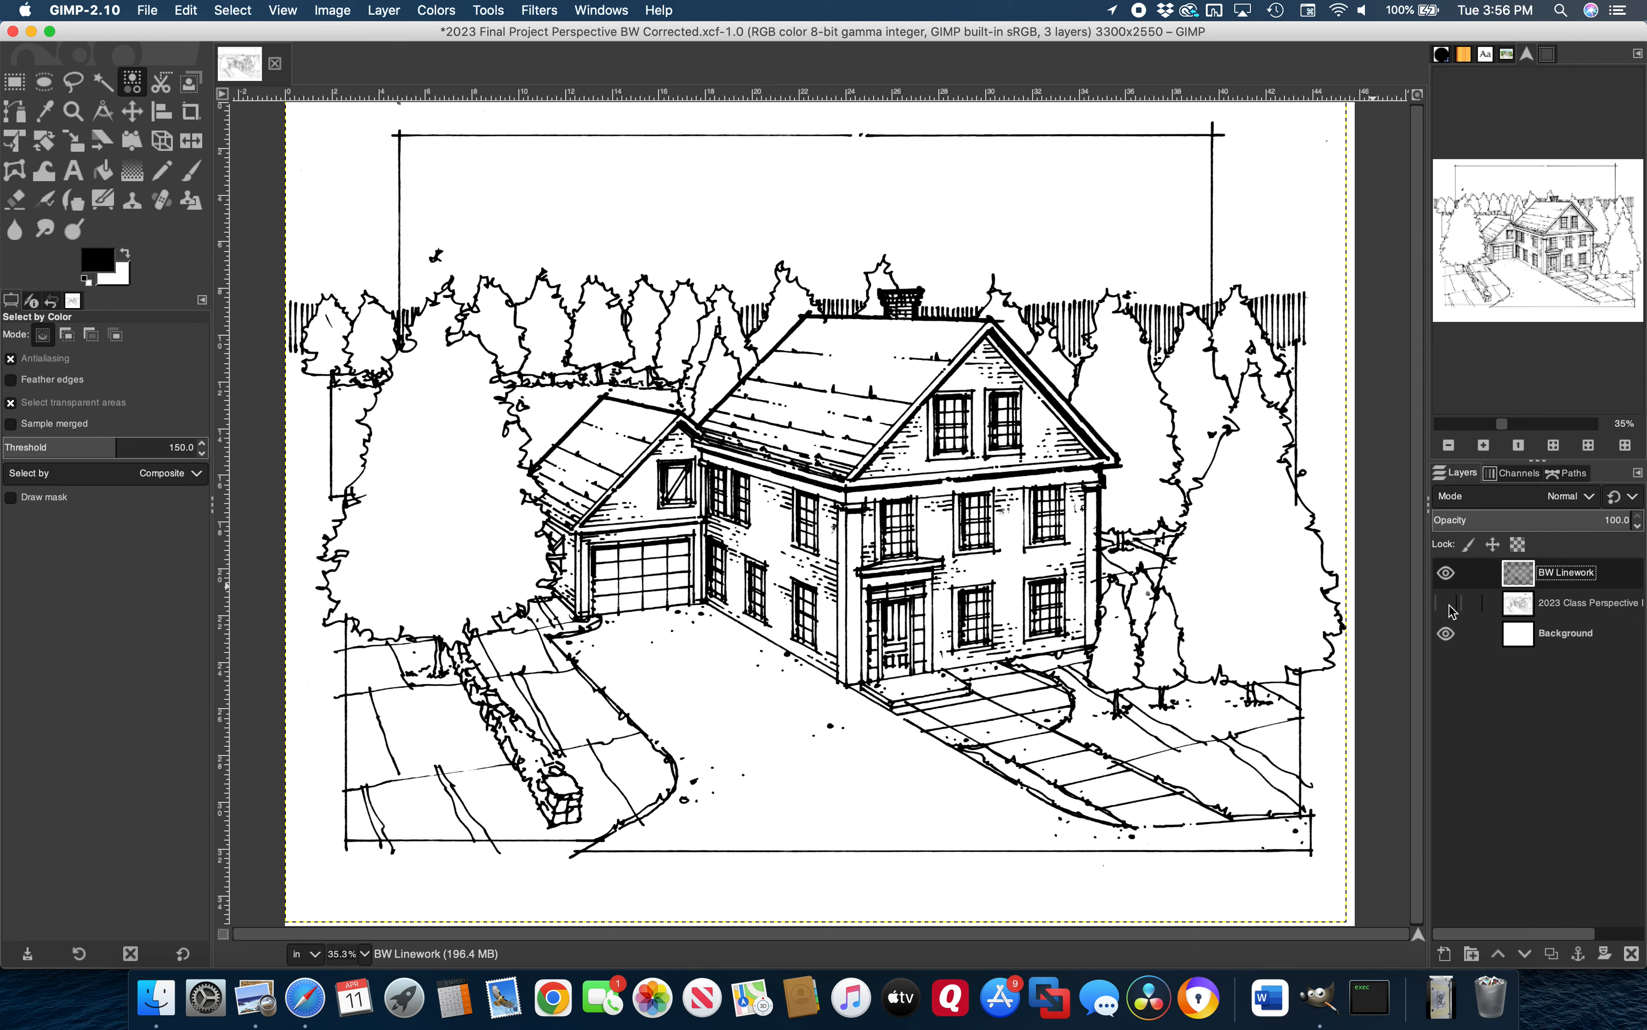
click(1446, 634)
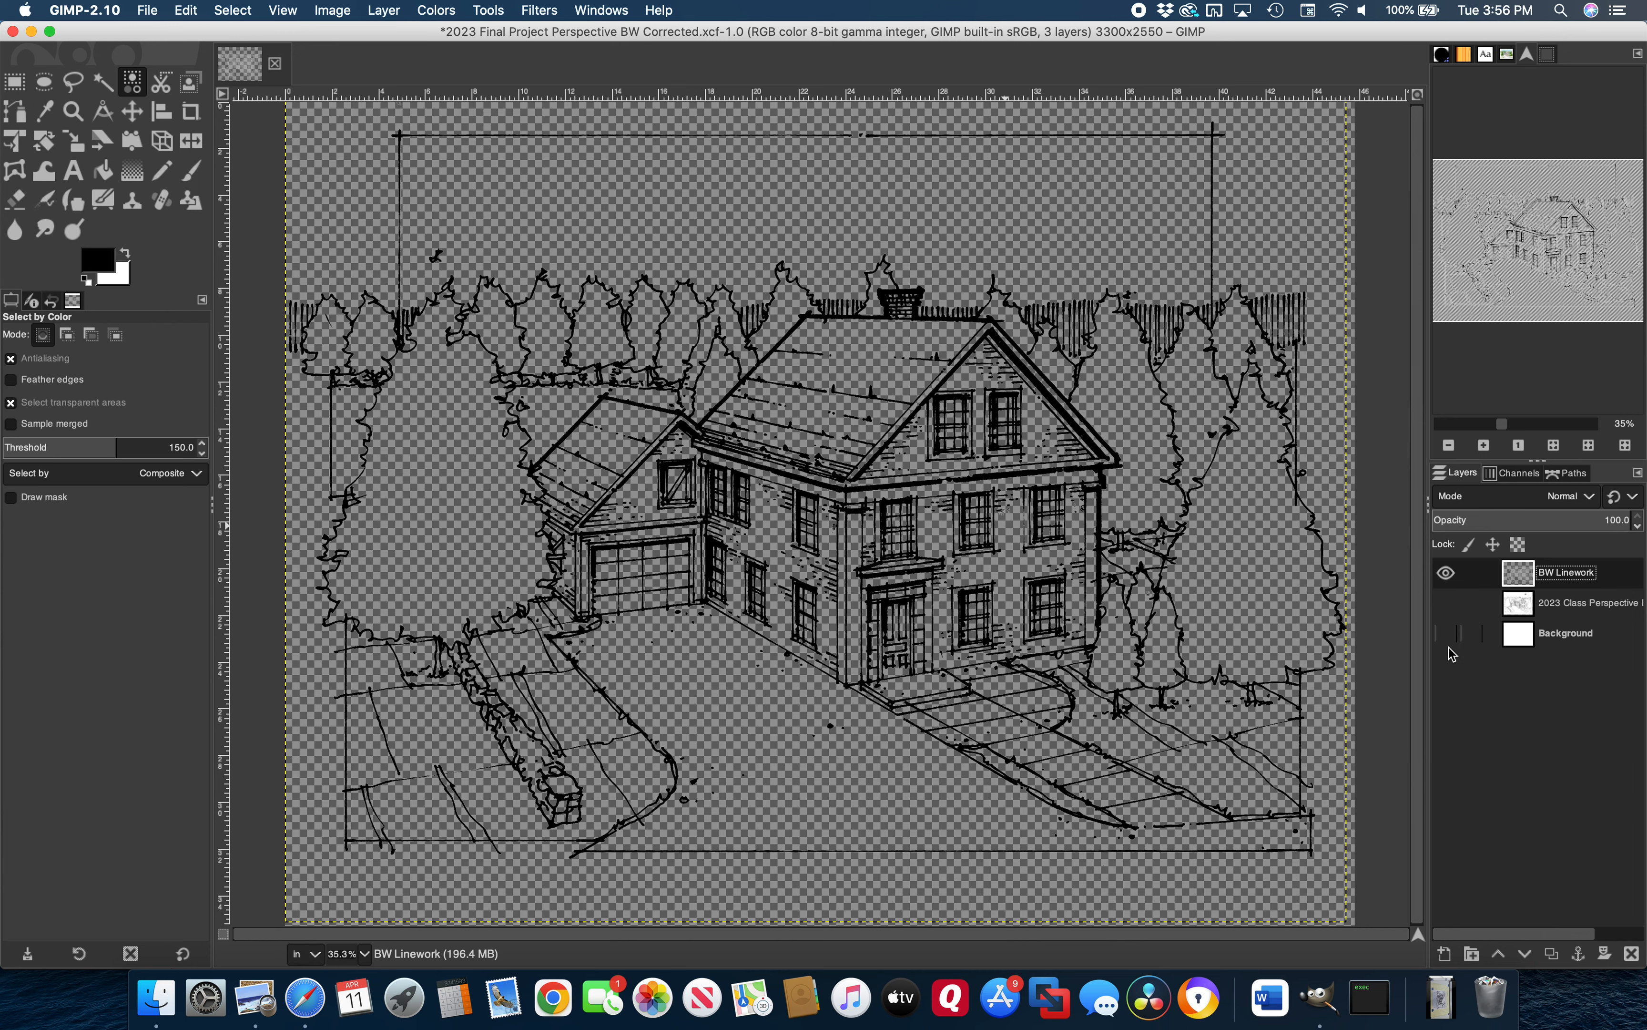
click(1446, 633)
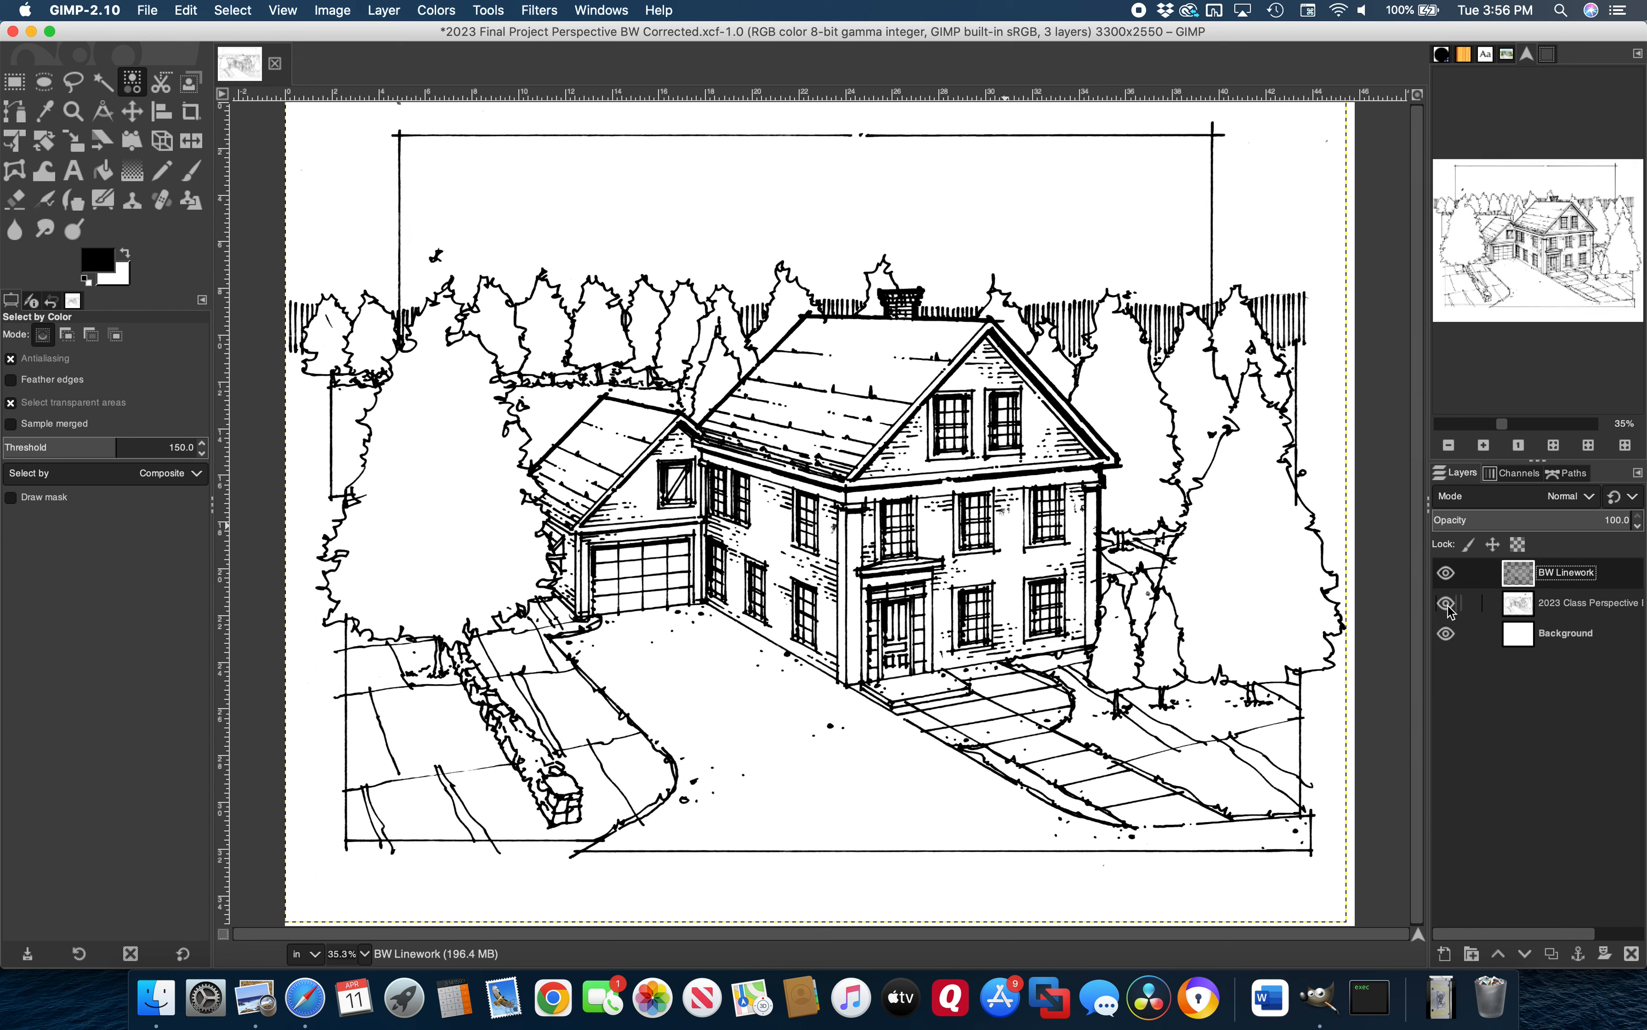
click(146, 11)
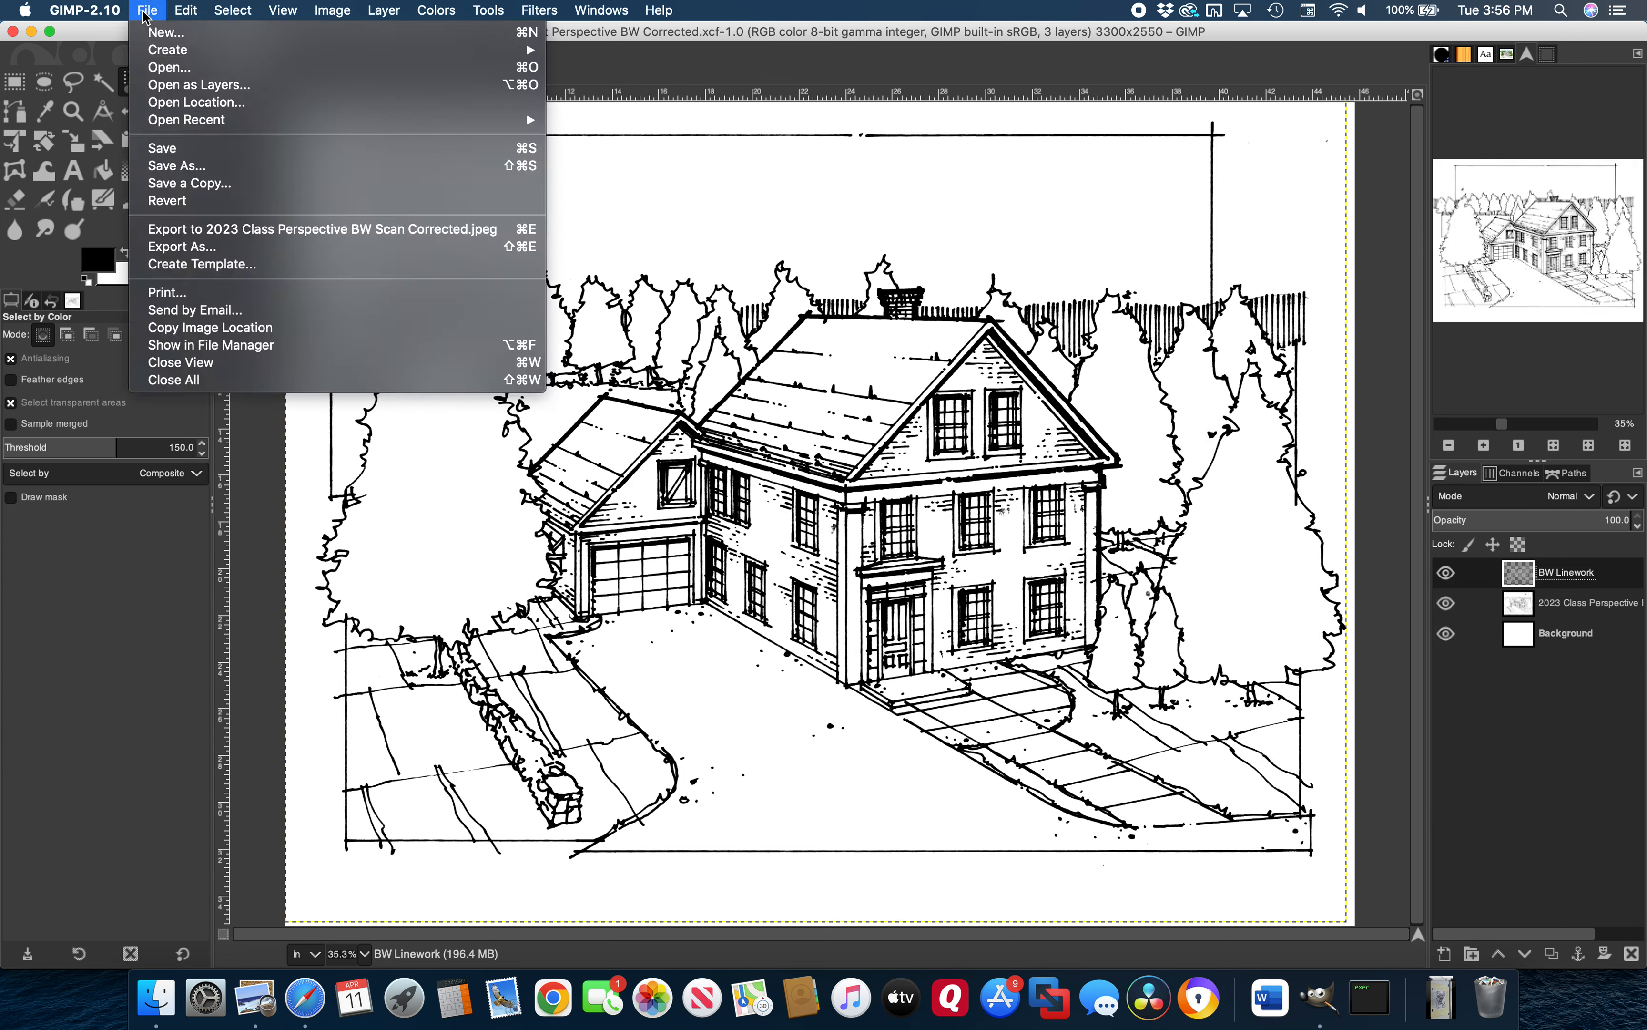
click(145, 149)
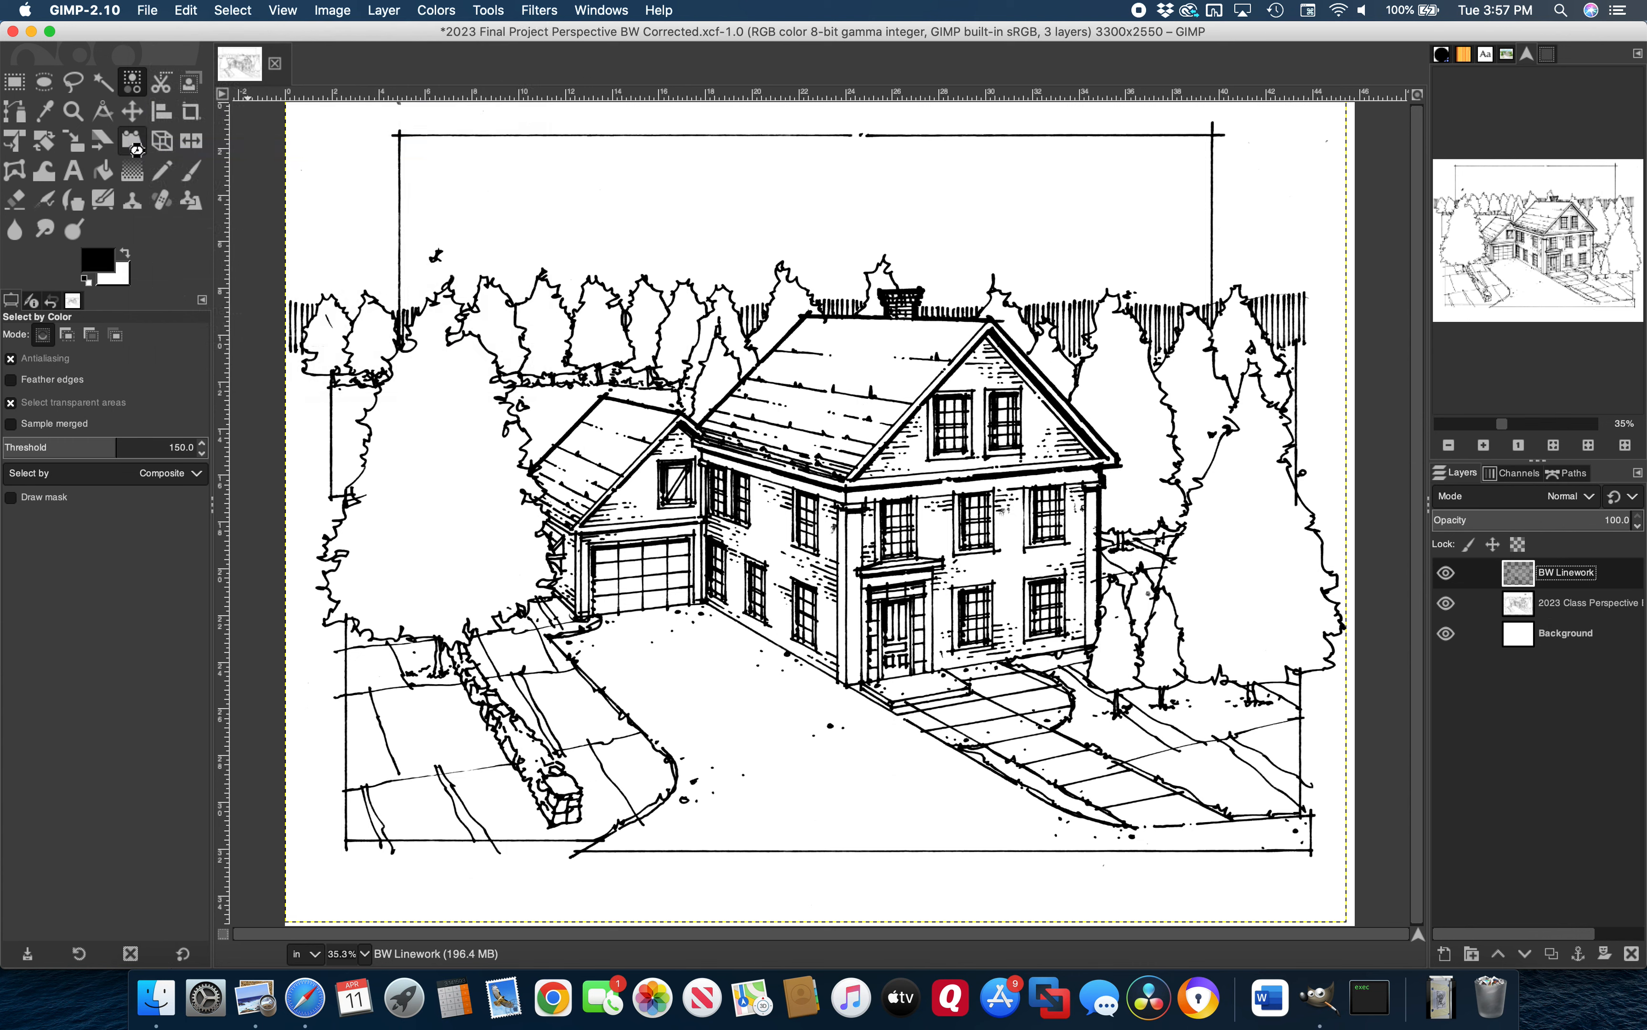